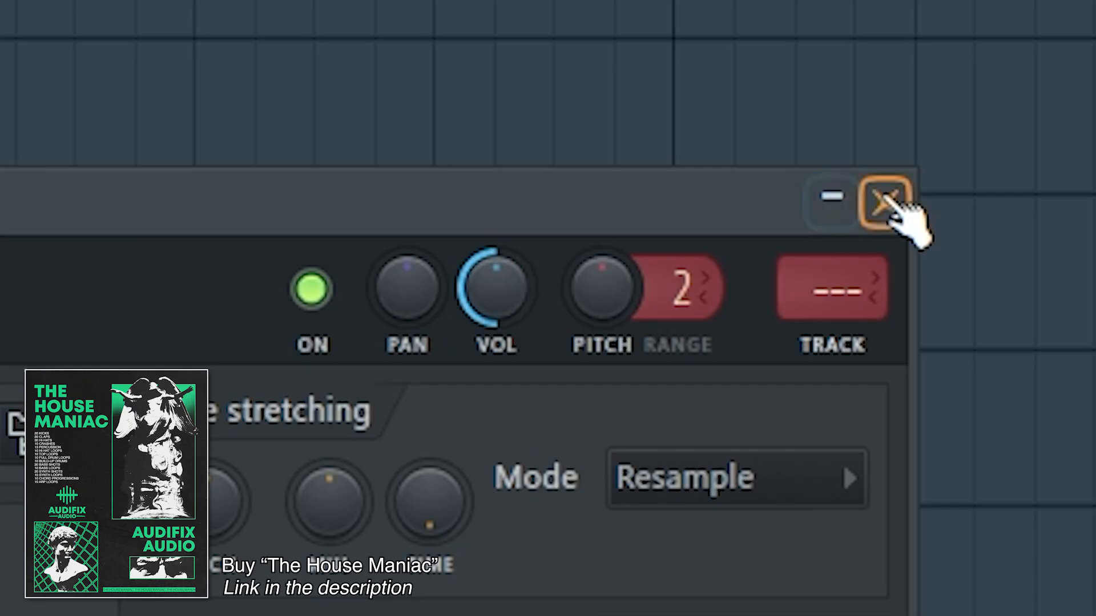
Step: Close the kick's channel settings and repeat the THM - Kick 12 clip on every beat along Track 1
click(884, 202)
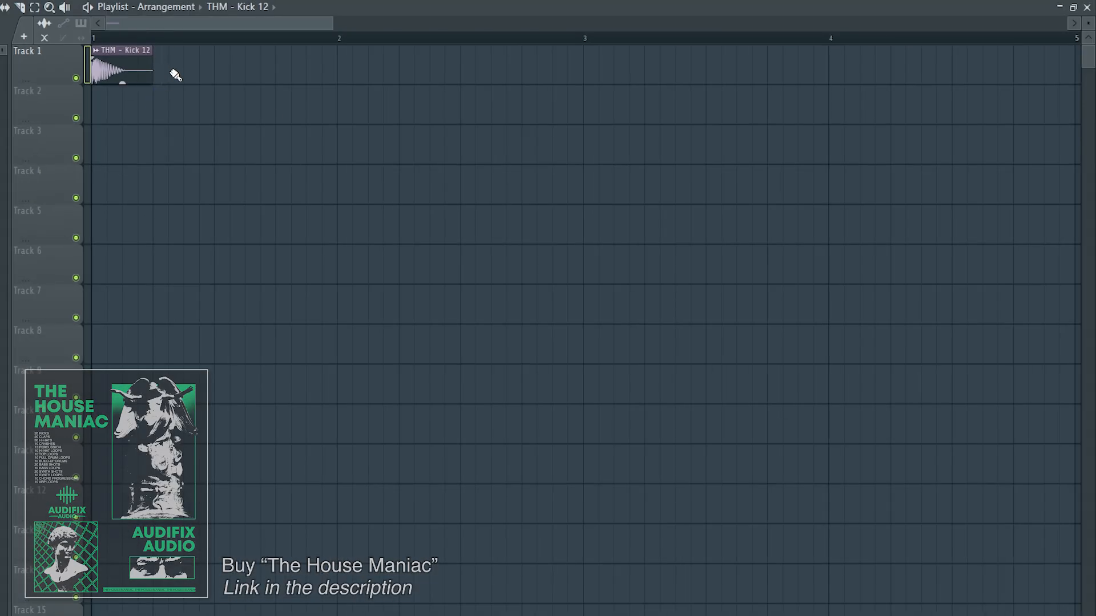
key(ctrl+b)
key(ctrl+b)
key(ctrl+b)
key(ctrl+b)
key(ctrl+b)
key(ctrl+b)
key(ctrl+b)
key(ctrl+b)
key(ctrl+b)
key(ctrl+b)
key(ctrl+b)
key(ctrl+b)
key(ctrl+b)
key(ctrl+b)
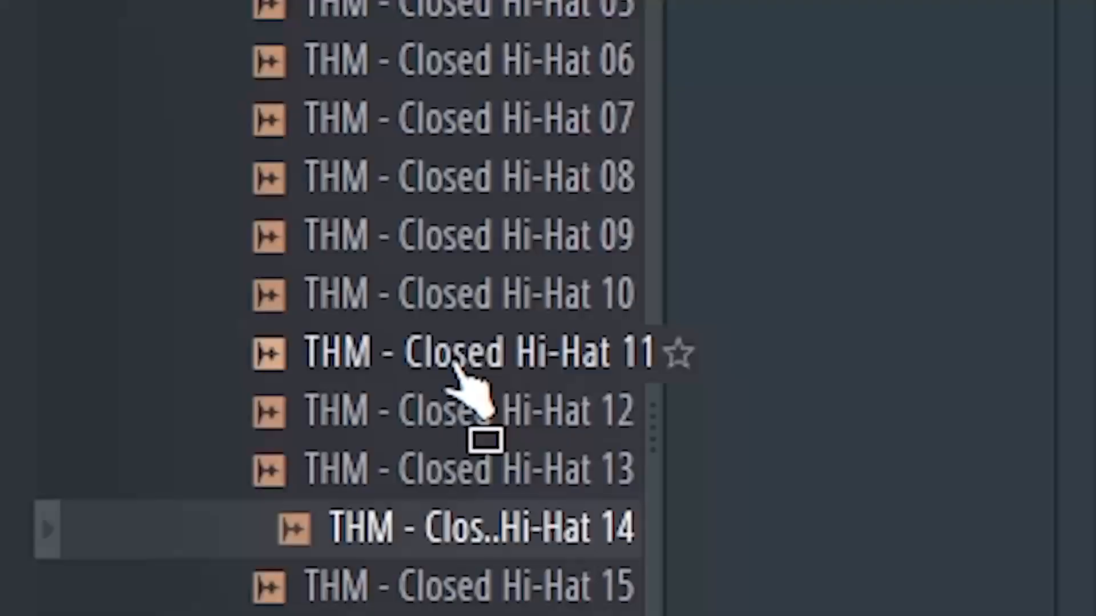
Step: Place the THM - Closed Hi-Hat 11 sample on Track 2 at bar 9 and lower its channel volume
click(457, 367)
drag(457, 367, 885, 257)
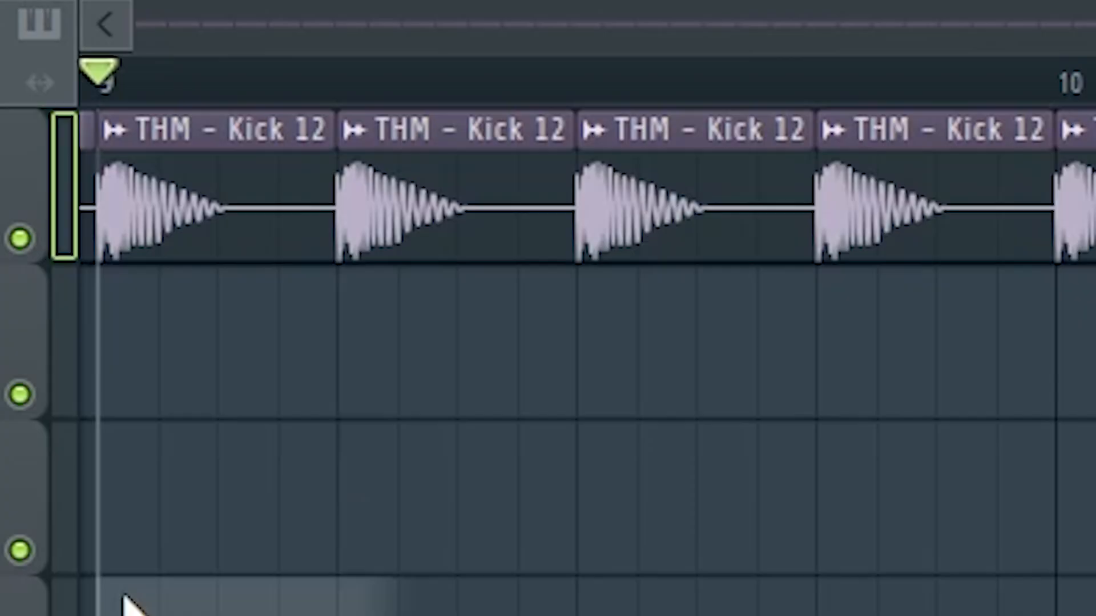
drag(123, 600, 126, 399)
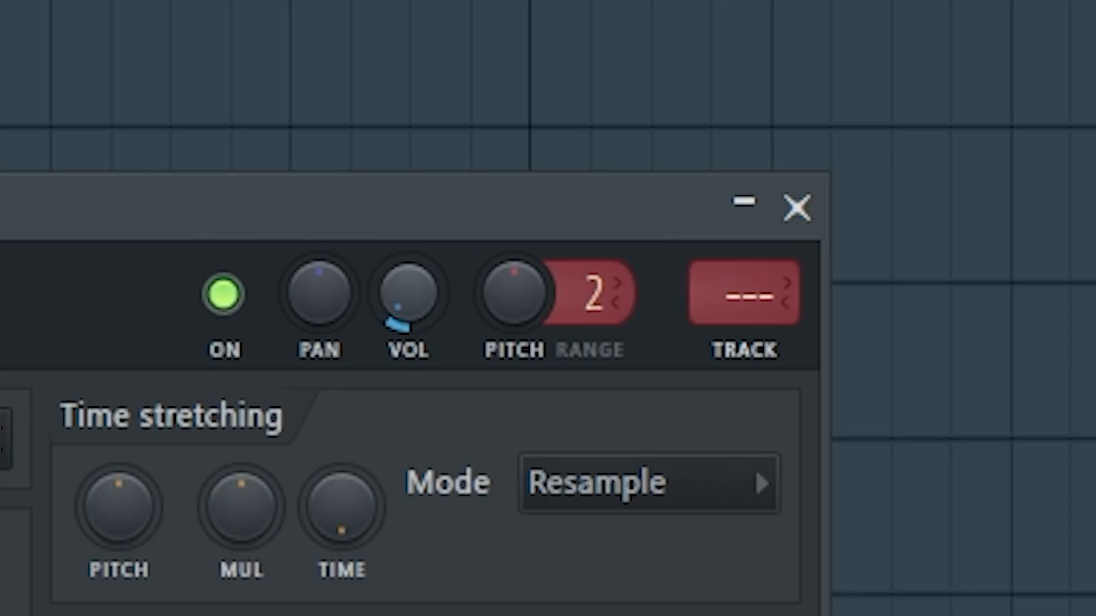
click(797, 207)
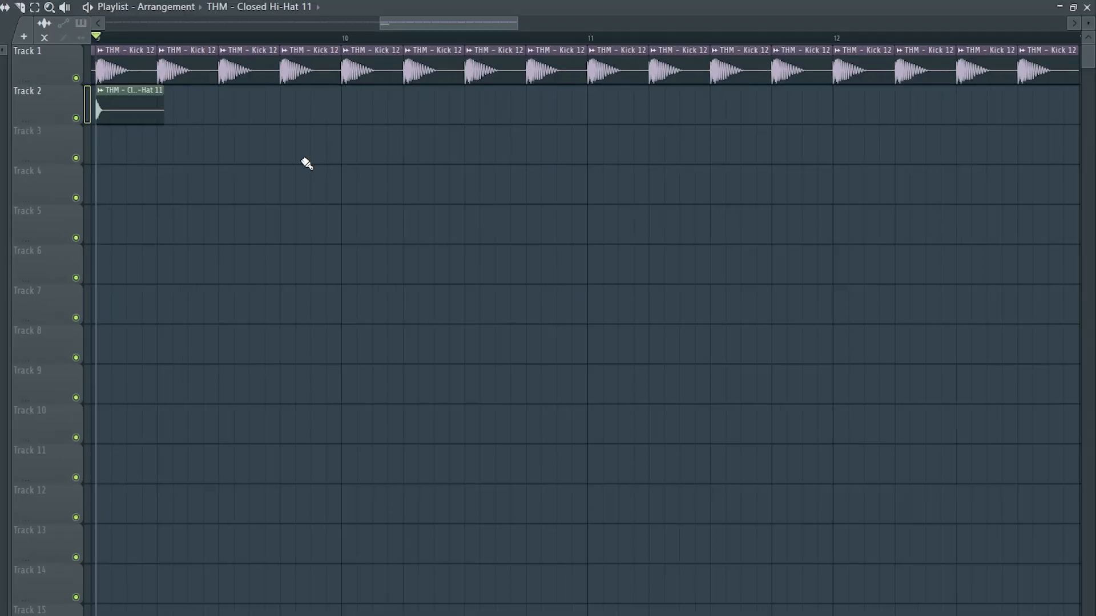
Step: Fill Track 2 from bar 9 to the end of bar 12 with short closed hi-hat clips on every quarter beat
key(ctrl+b)
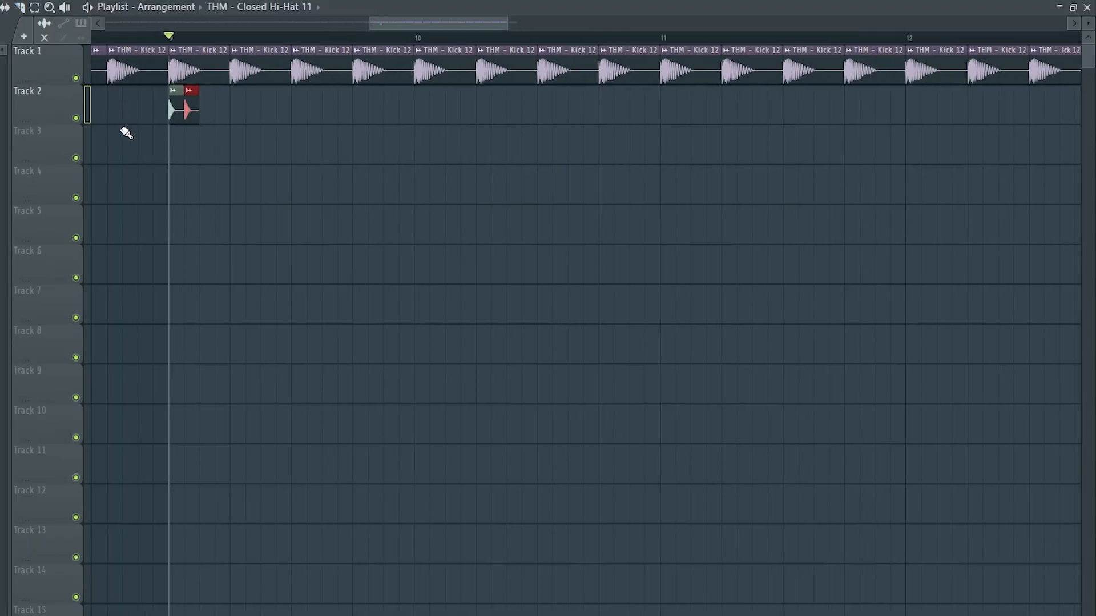
key(ctrl+b)
key(ctrl+b)
key(ctrl+b)
key(ctrl+b)
key(ctrl+b)
key(ctrl+b)
key(ctrl+b)
key(ctrl+b)
key(ctrl+b)
key(ctrl+b)
key(ctrl+b)
key(ctrl+b)
key(ctrl+b)
key(ctrl+b)
key(ctrl+b)
key(ctrl+b)
key(ctrl+b)
key(ctrl+b)
key(ctrl+b)
key(ctrl+b)
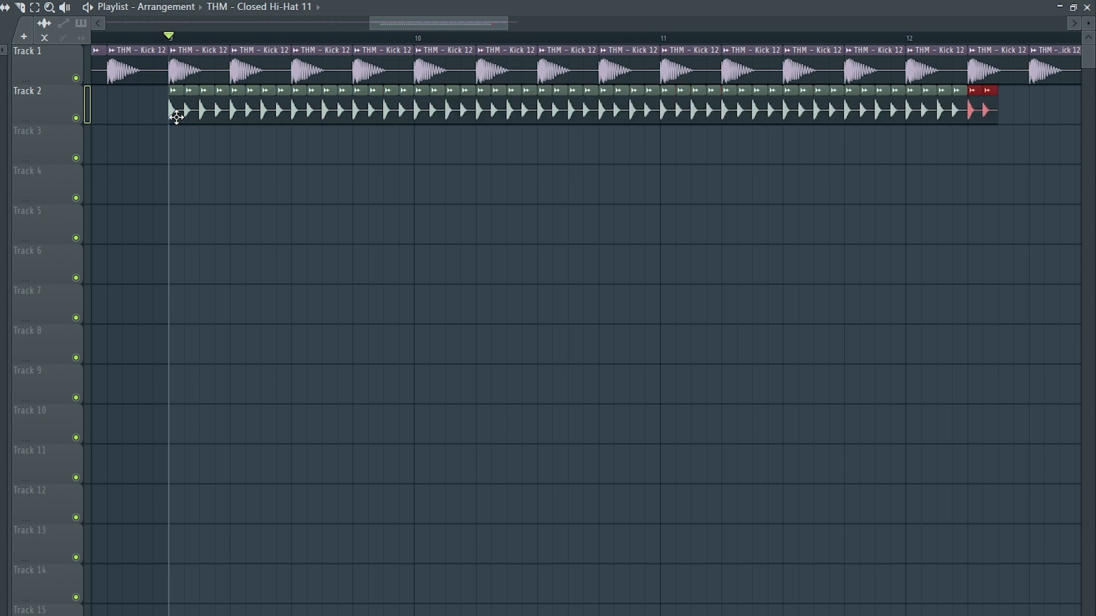
Step: Play the kick and hi-hat pattern from bar 9 and view the THM - Closed Hi-Hat 11 channel settings
key(space)
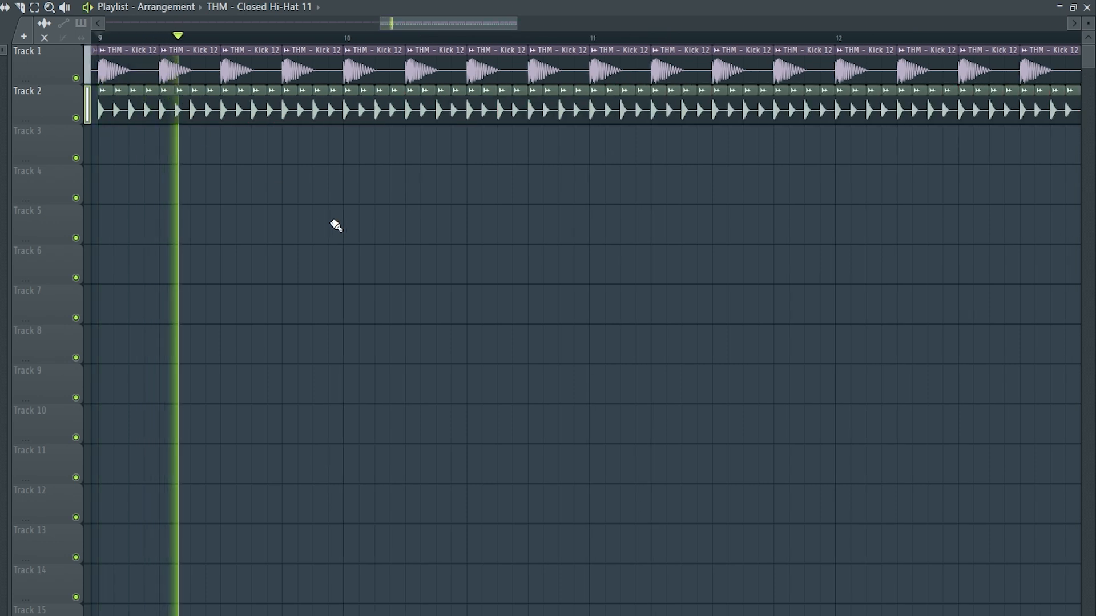
double_click(398, 110)
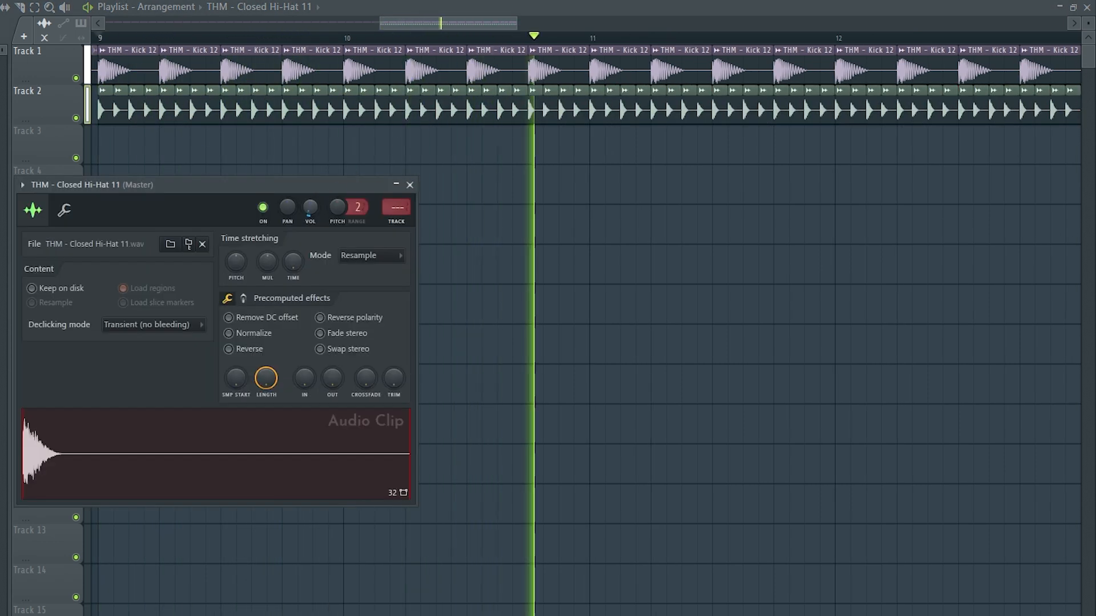
key(space)
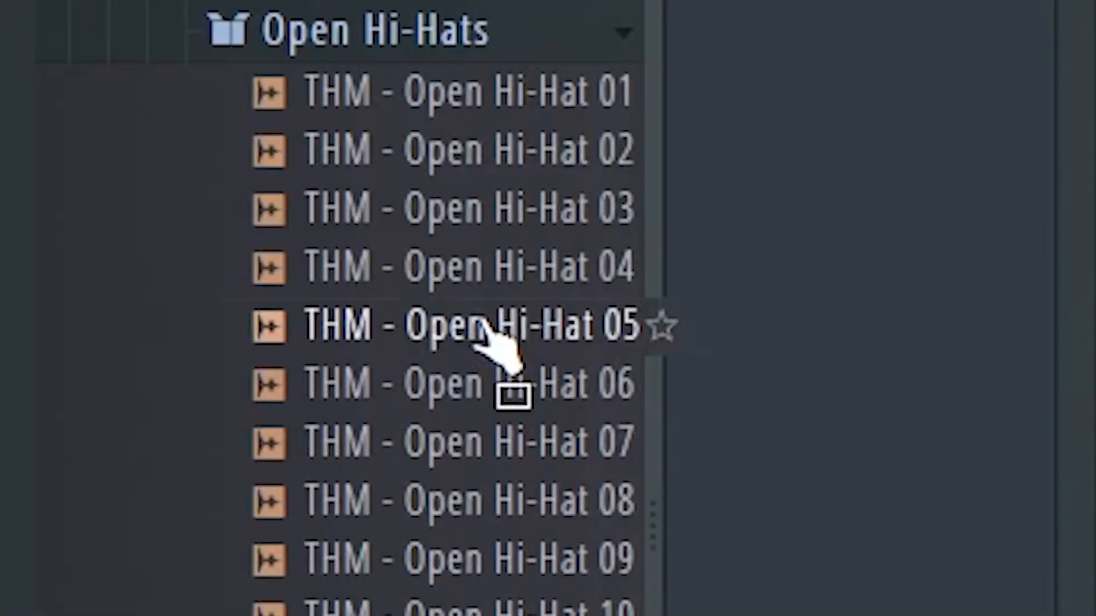
Step: Place the THM - Open Hi-Hat 05 sample on Track 3 at the first offbeat of bar 9 and lower its channel volume
drag(501, 343, 133, 169)
drag(229, 565, 255, 502)
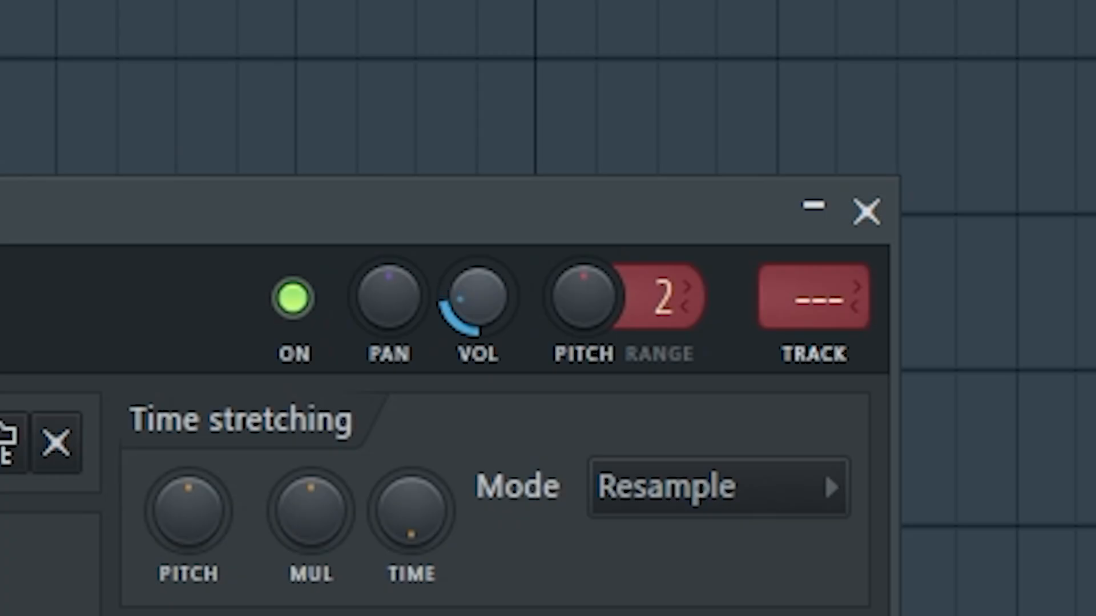
click(862, 224)
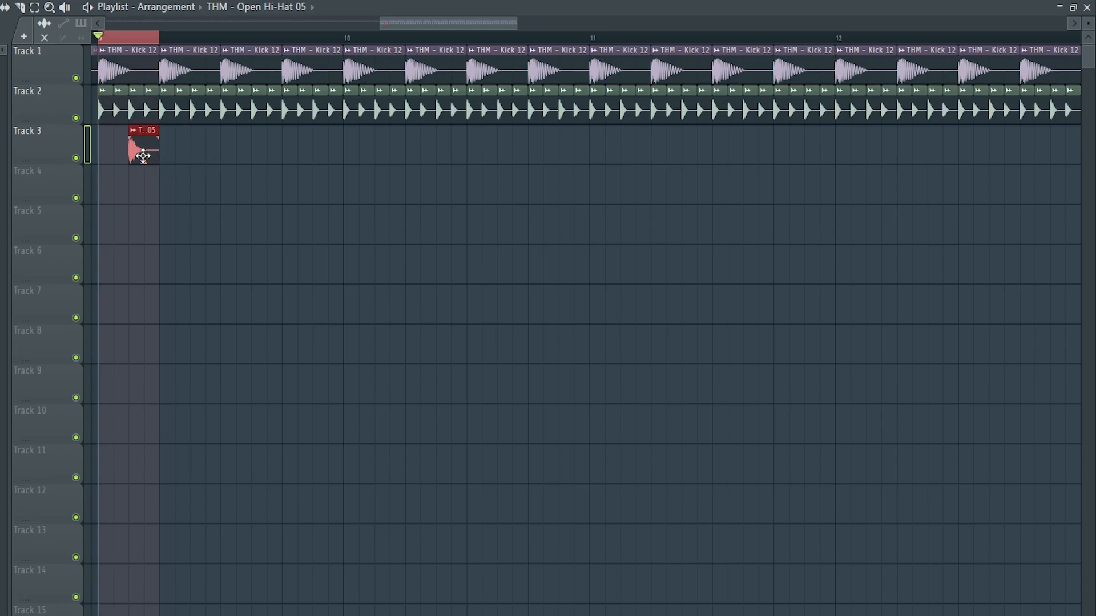
Step: Repeat the open hi-hat clip on every offbeat along Track 3 through the end of bar 12
key(ctrl+b)
key(ctrl+b)
key(ctrl+b)
key(ctrl+b)
key(ctrl+b)
key(ctrl+b)
key(ctrl+b)
key(ctrl+b)
key(ctrl+b)
key(ctrl+b)
key(ctrl+b)
key(ctrl+b)
key(ctrl+b)
key(ctrl+b)
key(ctrl+b)
Step: Select the four-bar drum section starting at bar 9 and duplicate it into the following bars
scroll(501, 40, down, 2)
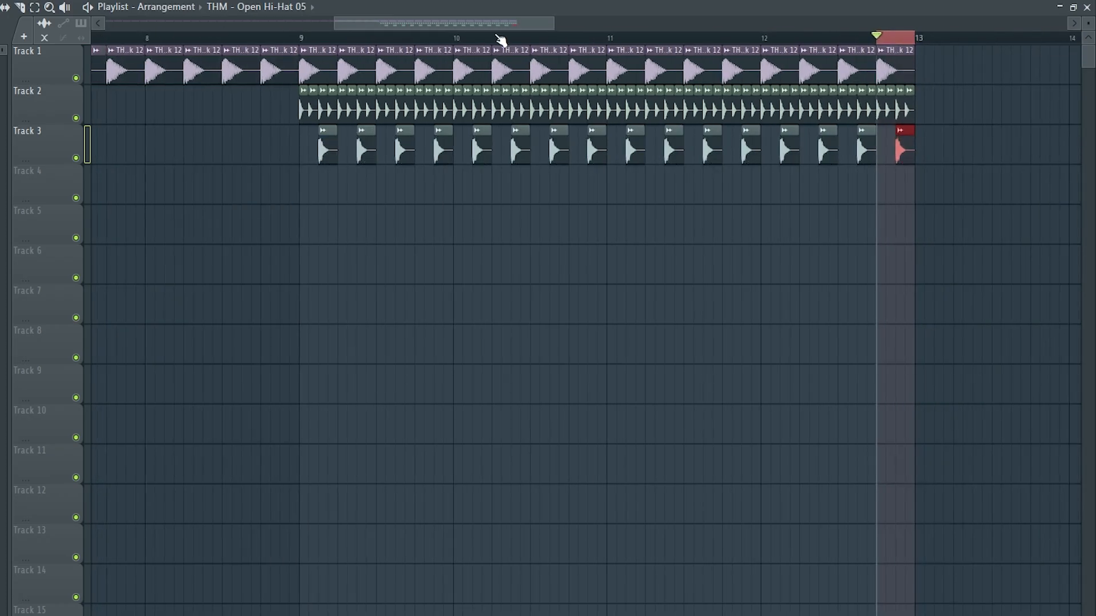
drag(501, 40, 307, 51)
key(ctrl+b)
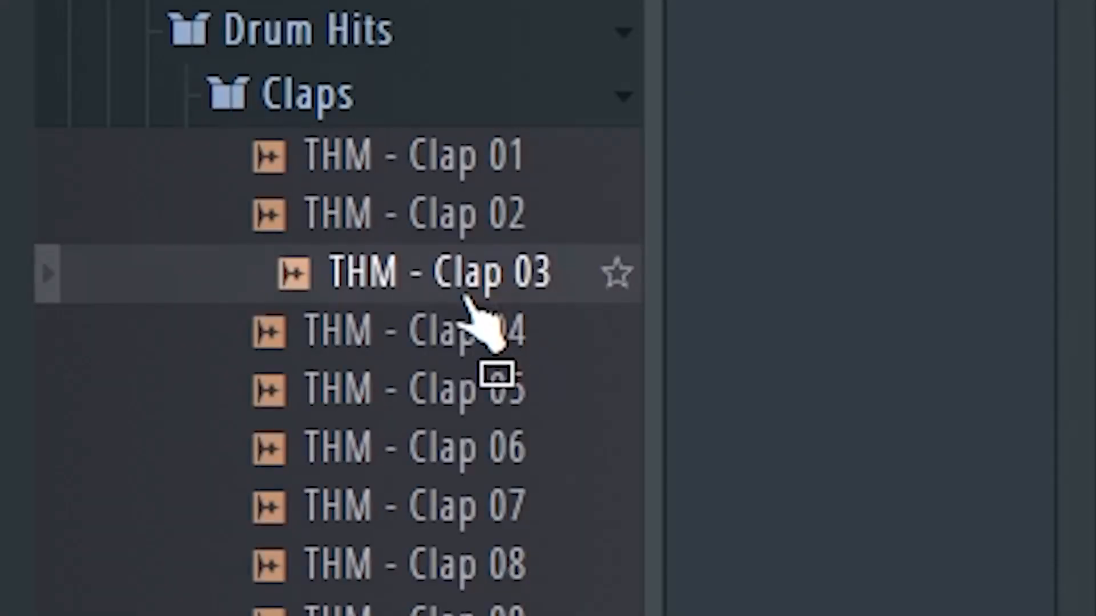
Step: Place the THM - Clap 03 sample on Track 4 at the second beat of bar 17 and lower its channel volume
drag(482, 324, 902, 434)
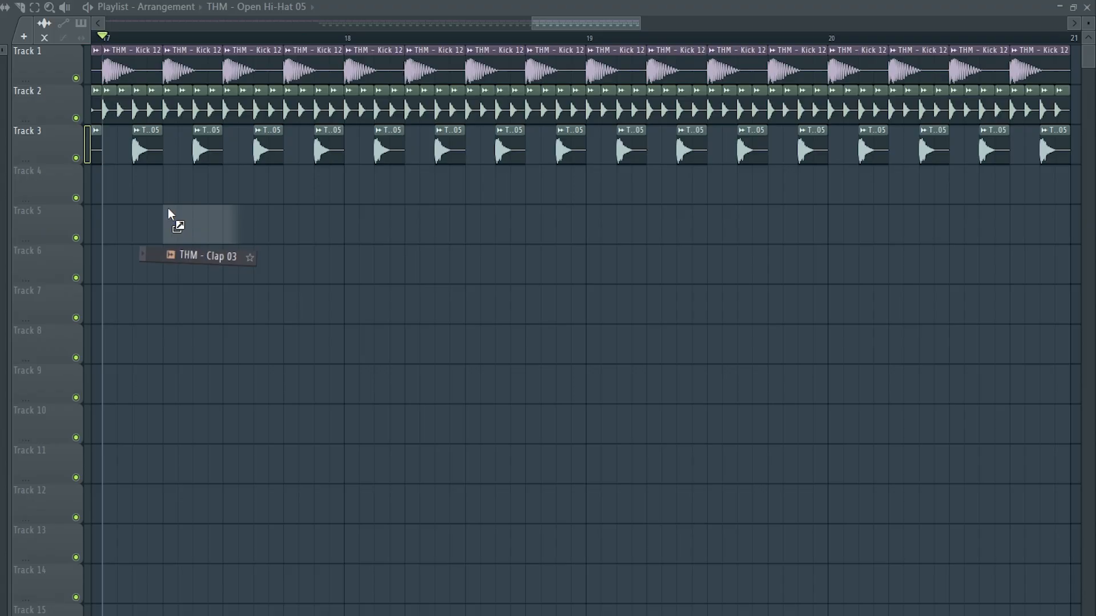
drag(168, 207, 186, 191)
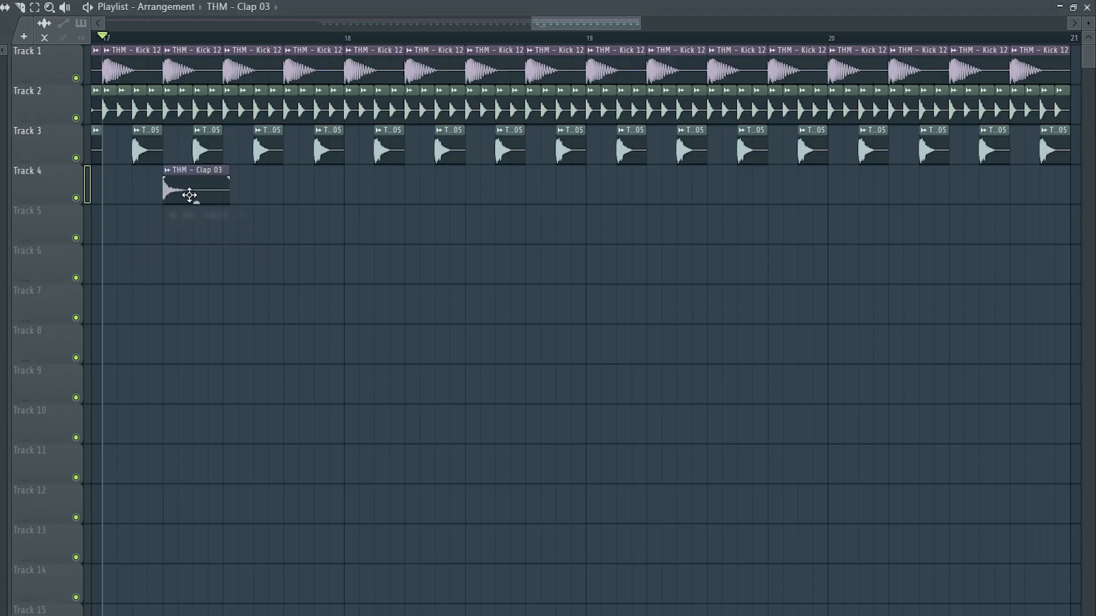
double_click(194, 191)
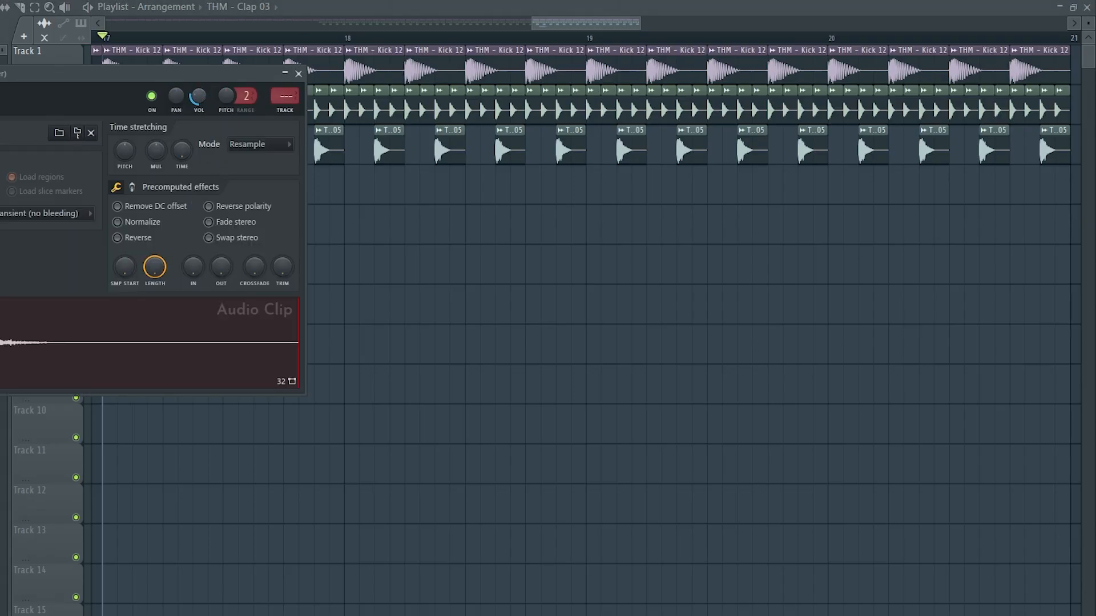
drag(197, 92, 469, 232)
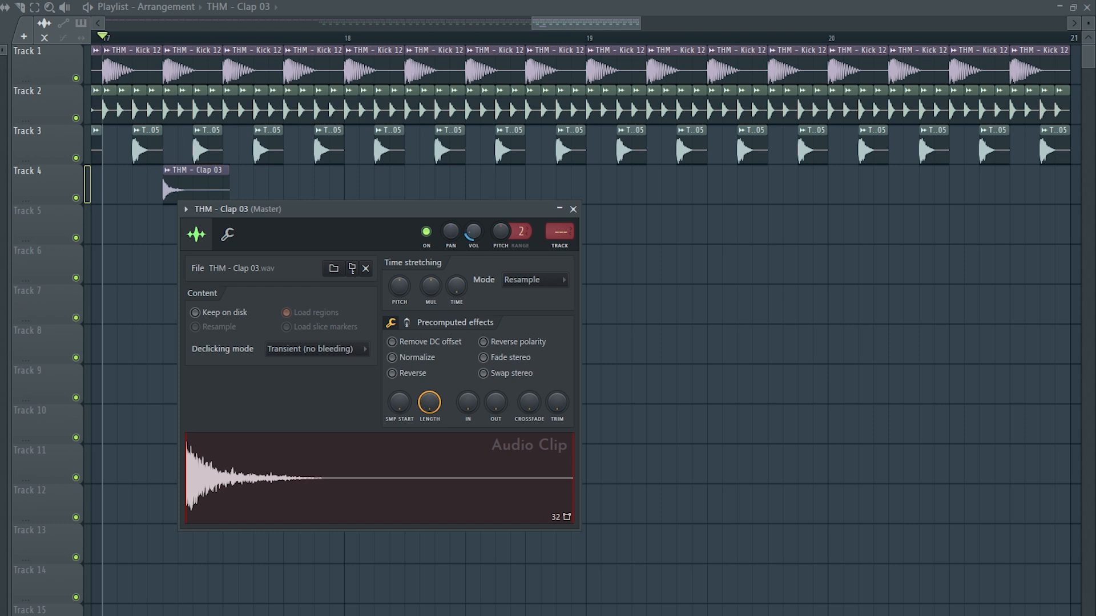
key(space)
key(space)
key(space)
click(573, 211)
Step: Repeat the Clap 03 clip on every second beat along Track 4 through the end of bar 20
drag(235, 57, 177, 213)
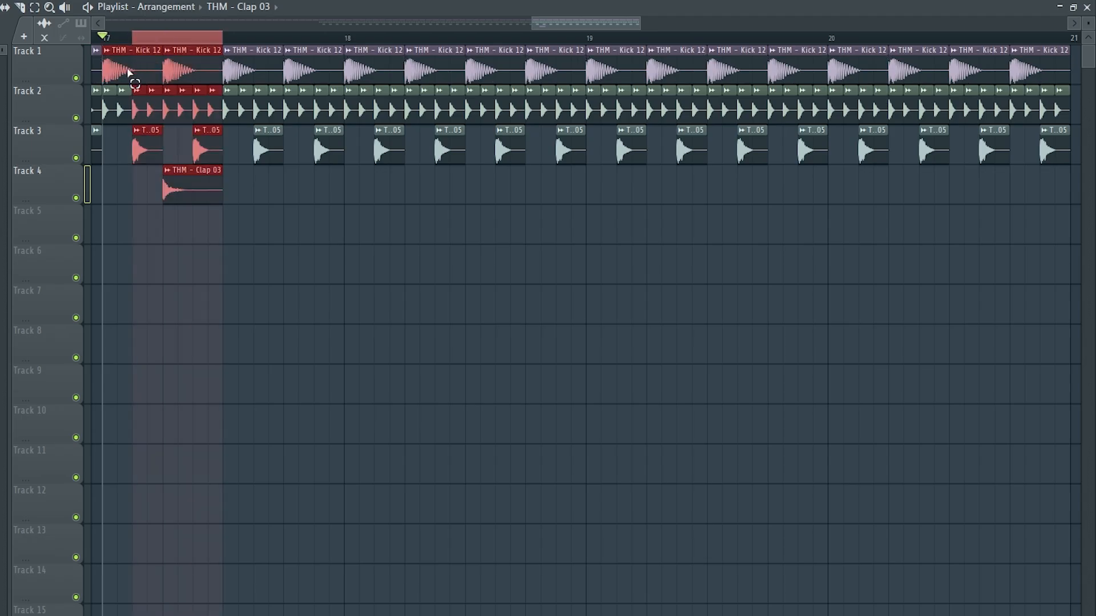
key(ctrl+b)
key(ctrl+b)
key(ctrl+b)
key(ctrl+b)
key(ctrl+b)
key(ctrl+b)
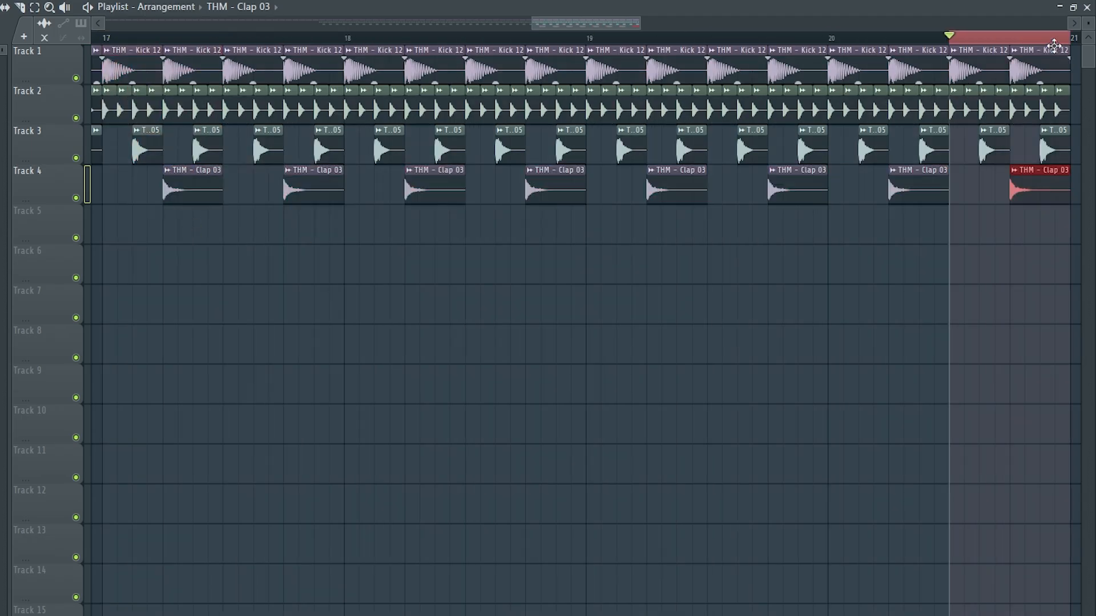
Step: Place the THM - Crash 08 sample on Track 5 at bar 17 and lower its channel volume while auditioning it
drag(456, 453, 647, 511)
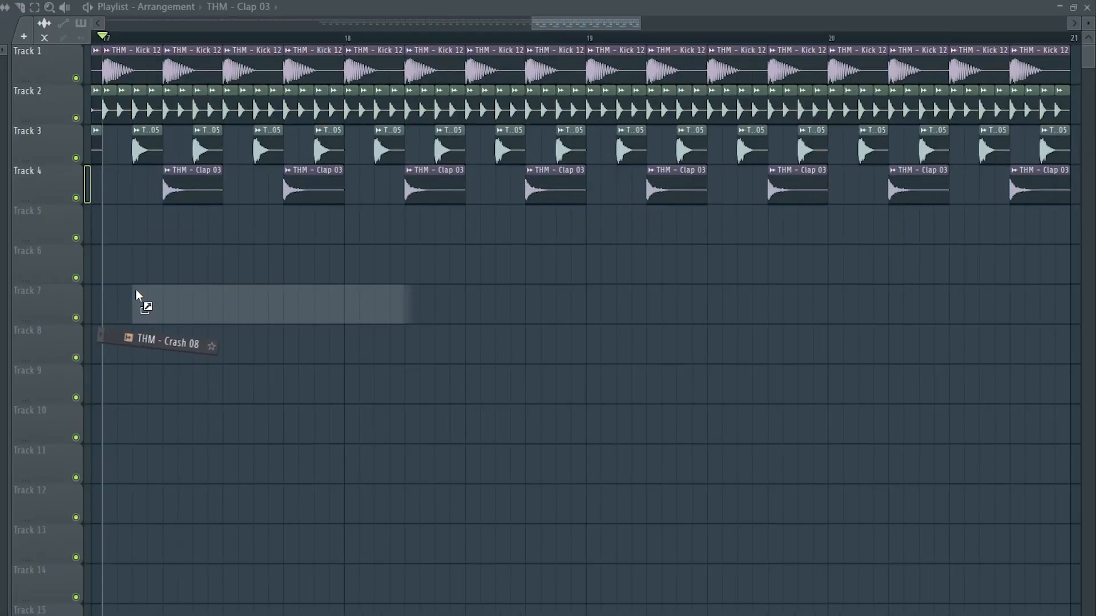
drag(135, 289, 369, 221)
double_click(459, 223)
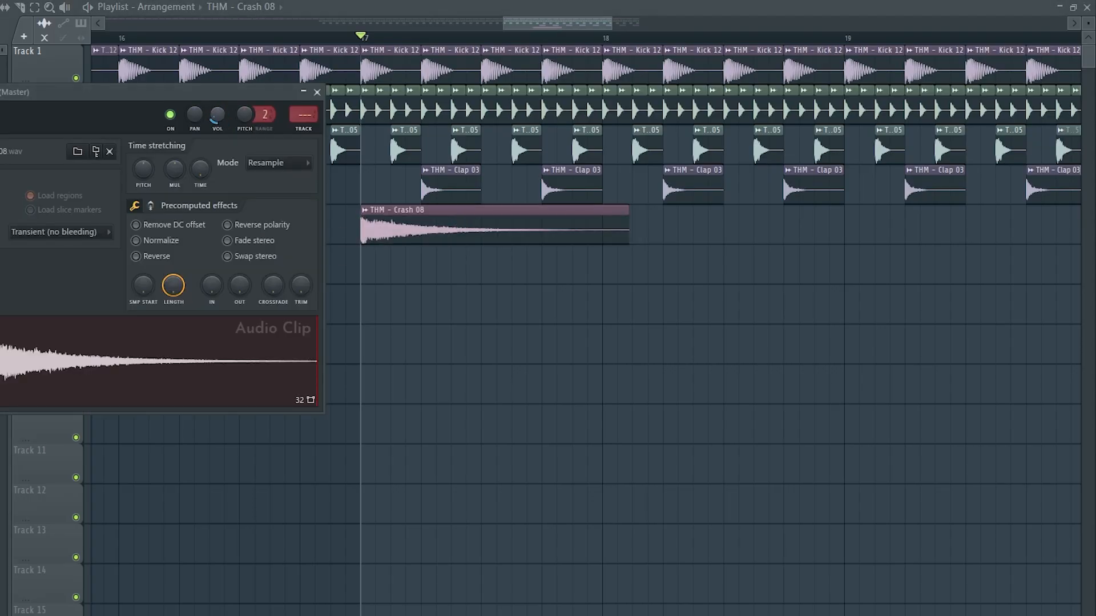
key(space)
key(space)
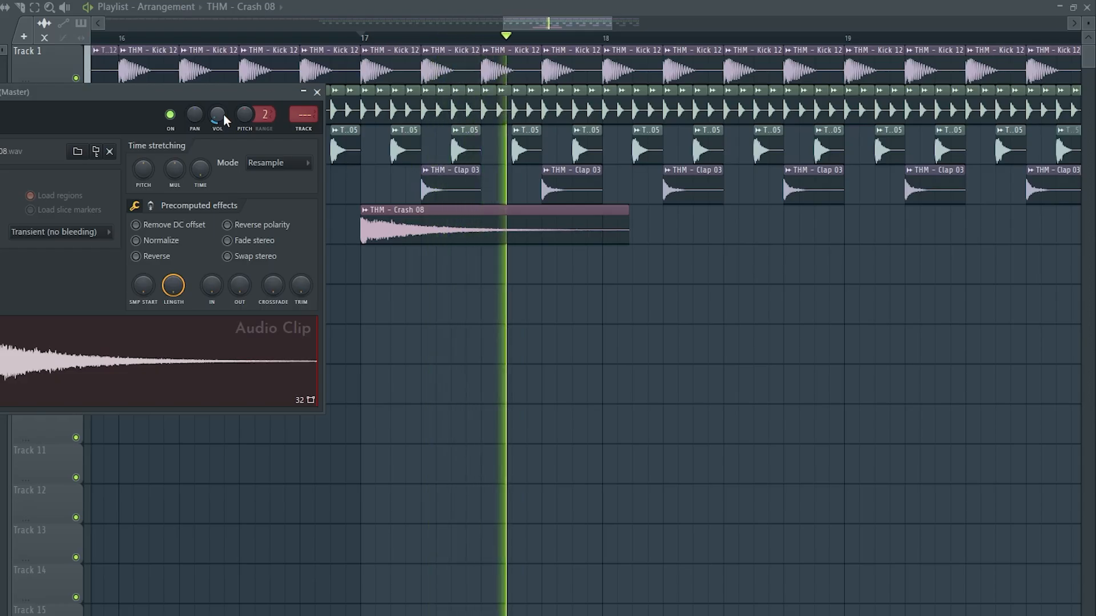
key(space)
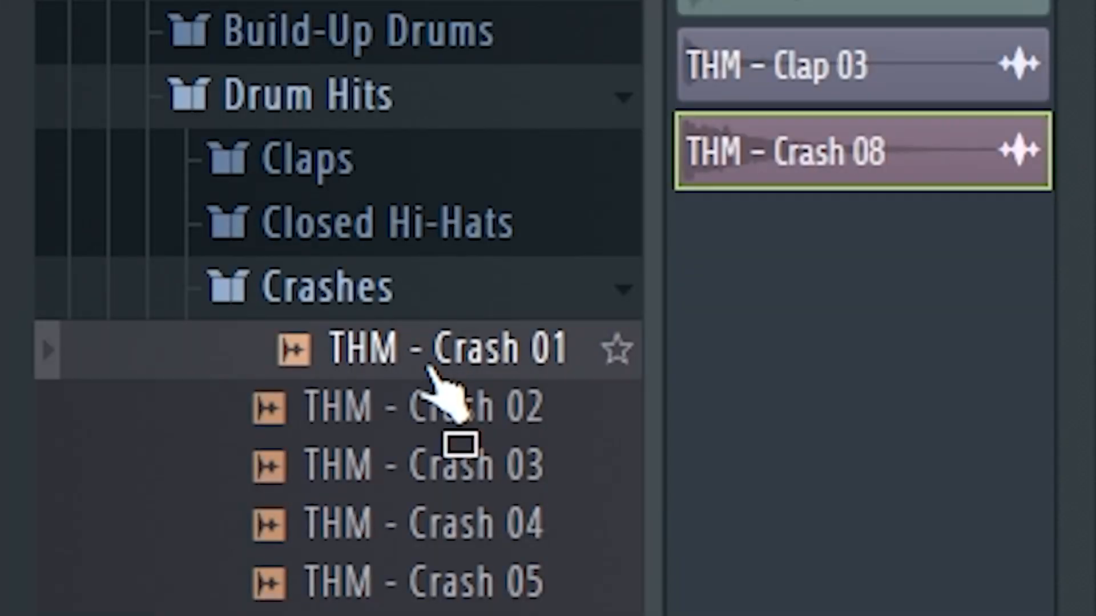
Step: Add the THM - Crash 01 sample at bar 17 above Crash 08 and lower its channel volume
drag(433, 371, 108, 274)
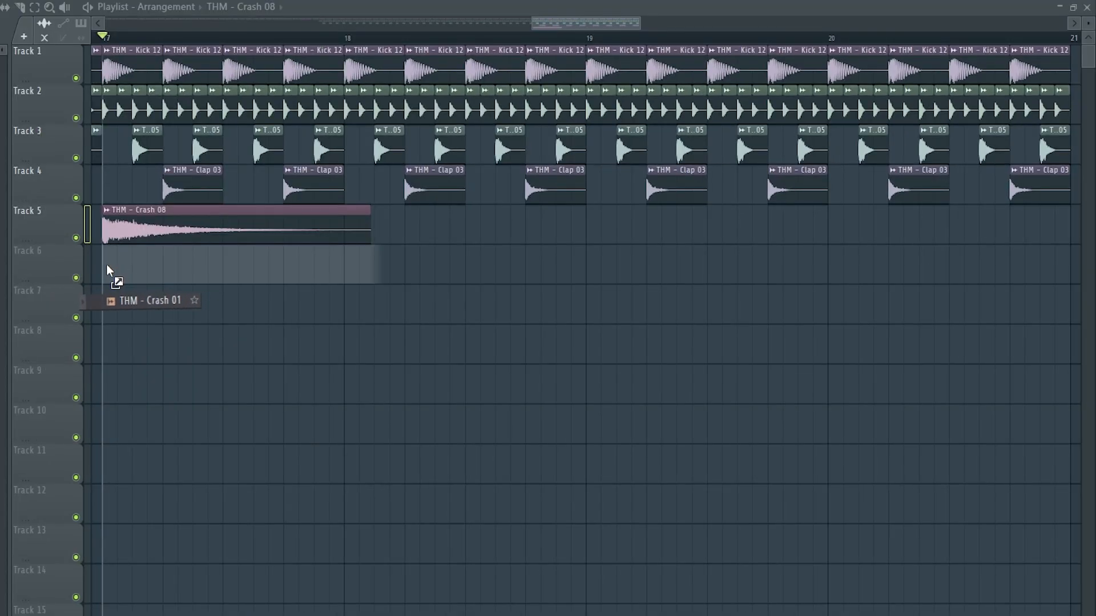
double_click(153, 221)
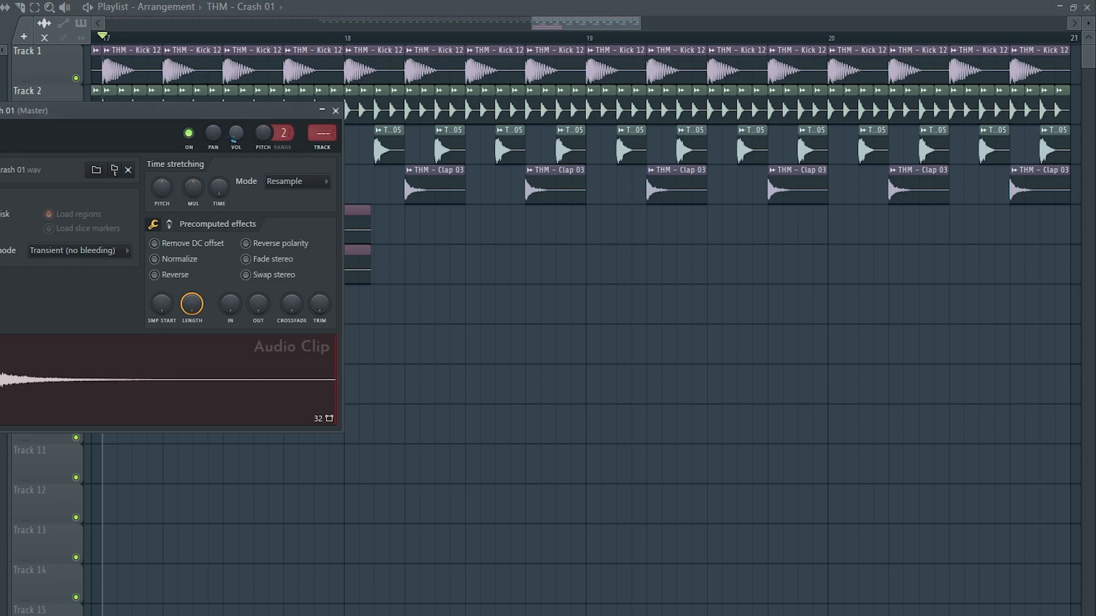
click(338, 111)
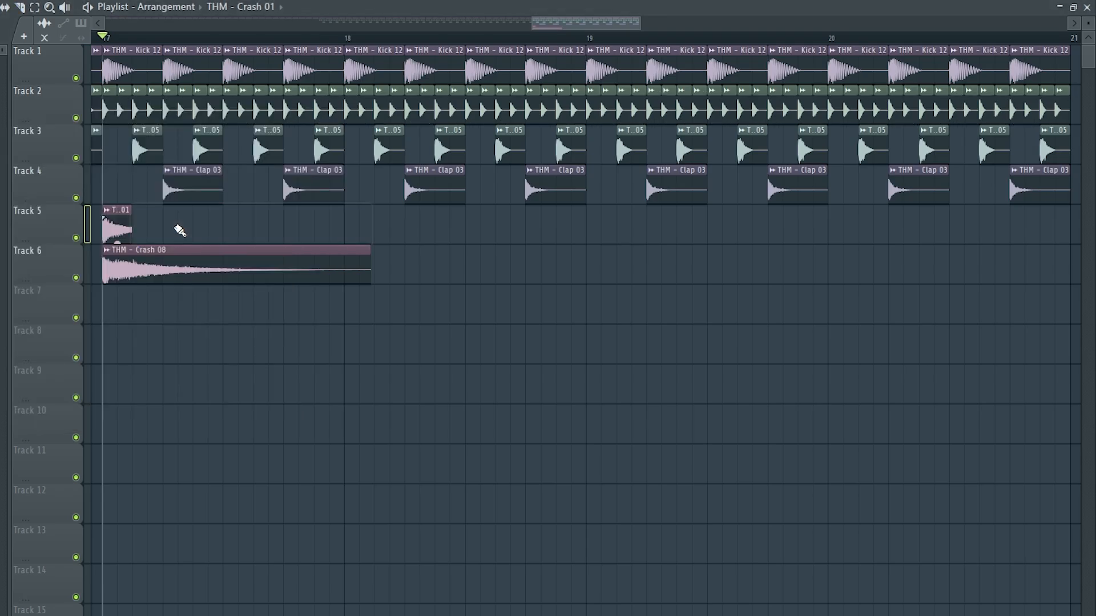
Step: Repeat the short Crash 01 clip every half beat through bar 17 with alternate hits at -2.0 dB, and reduce its channel volume
drag(147, 242, 129, 235)
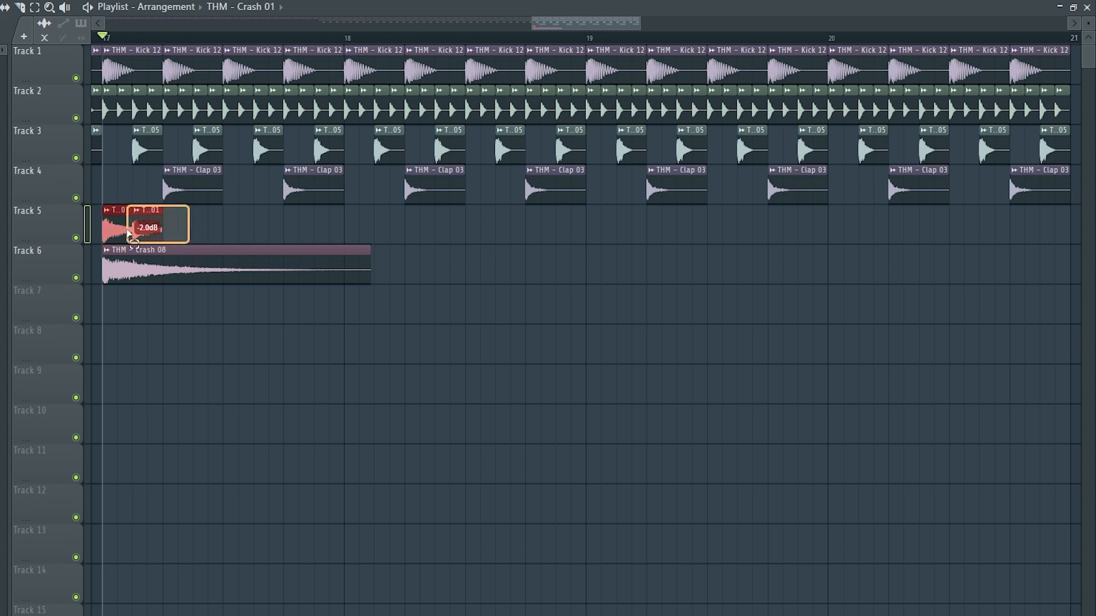
key(space)
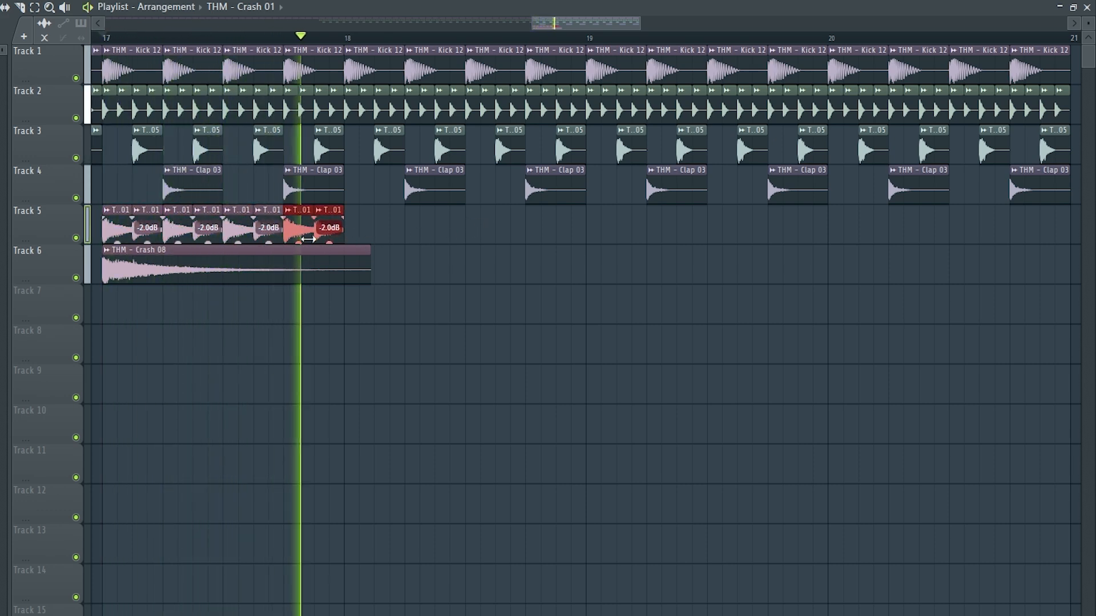
key(space)
double_click(299, 233)
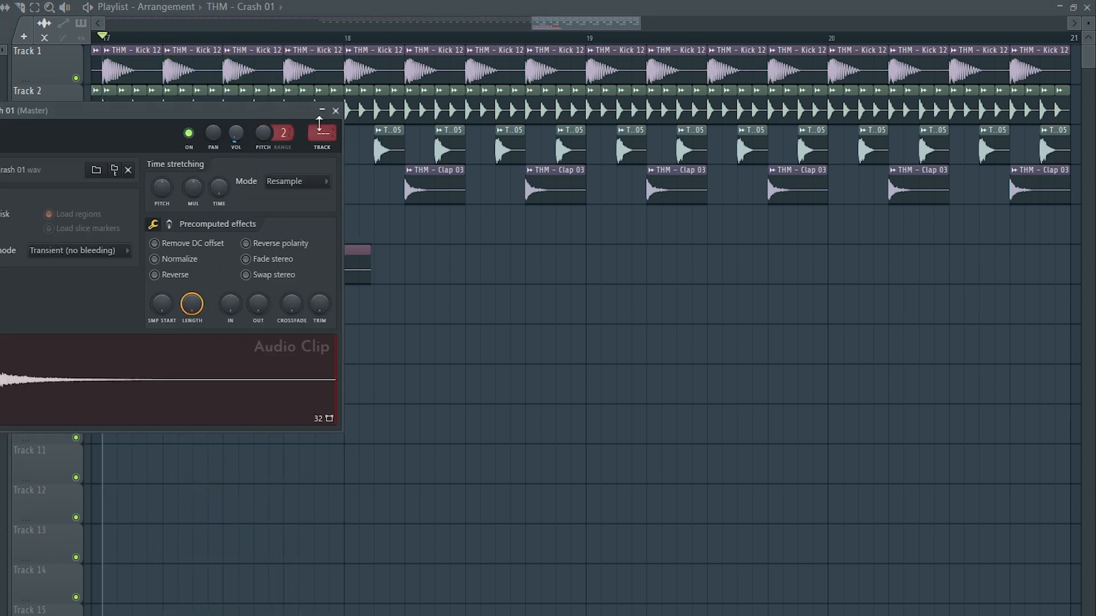
click(335, 111)
Step: Select the Crash 01 hits in bar 17 and duplicate them across the next three bars
drag(154, 228, 104, 229)
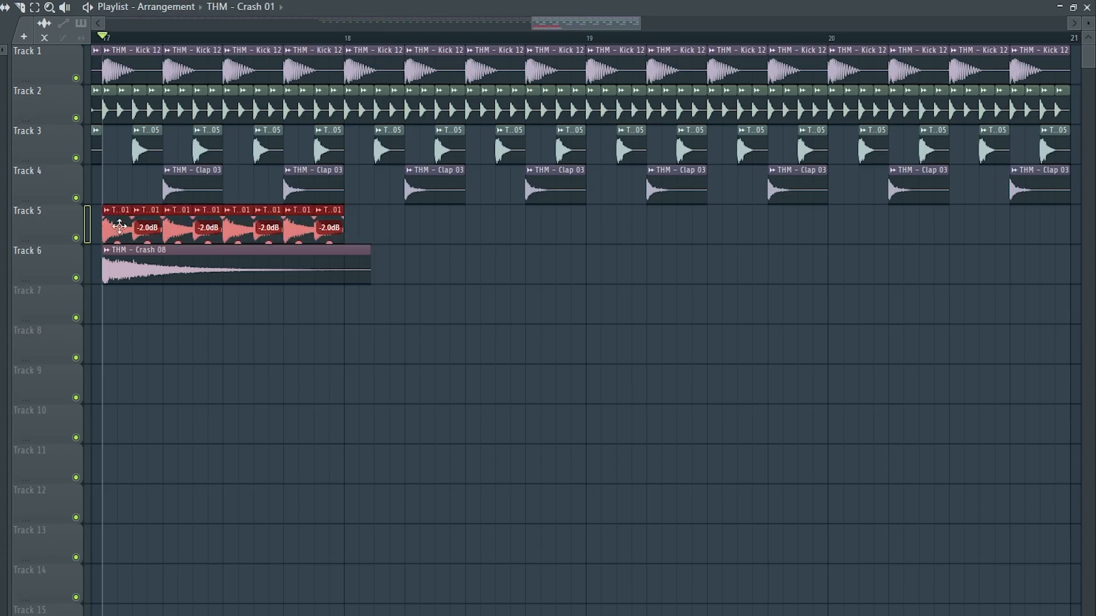
key(ctrl+b)
key(ctrl+b)
key(ctrl+b)
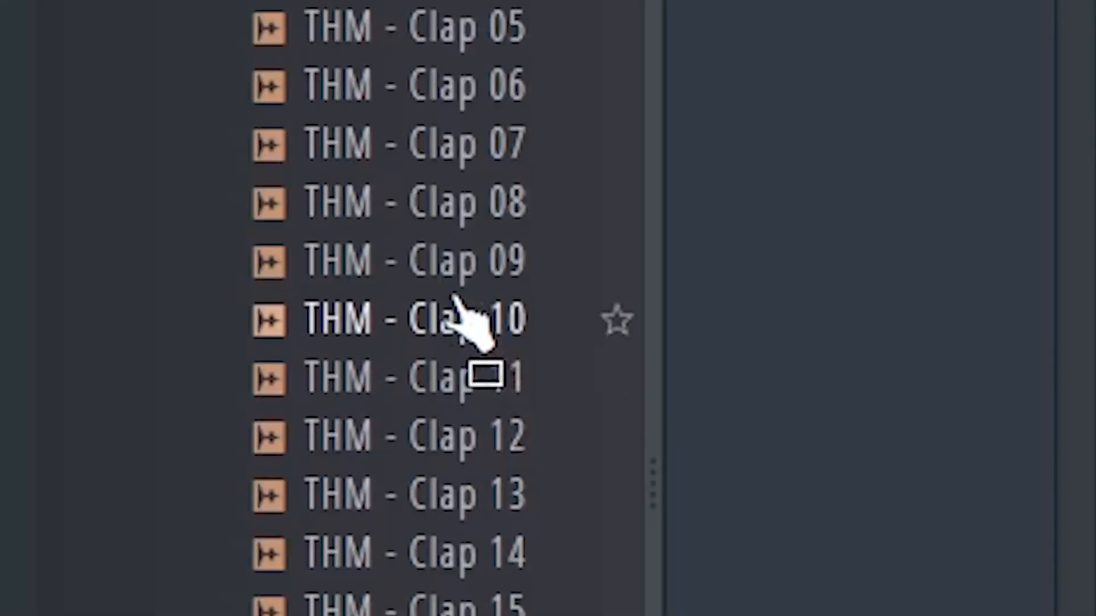
Step: Load THM - Clap 10 into the channel rack for the Claps pattern and set its ValhallaRoom reverb mix to 53.5 %
drag(455, 308, 188, 286)
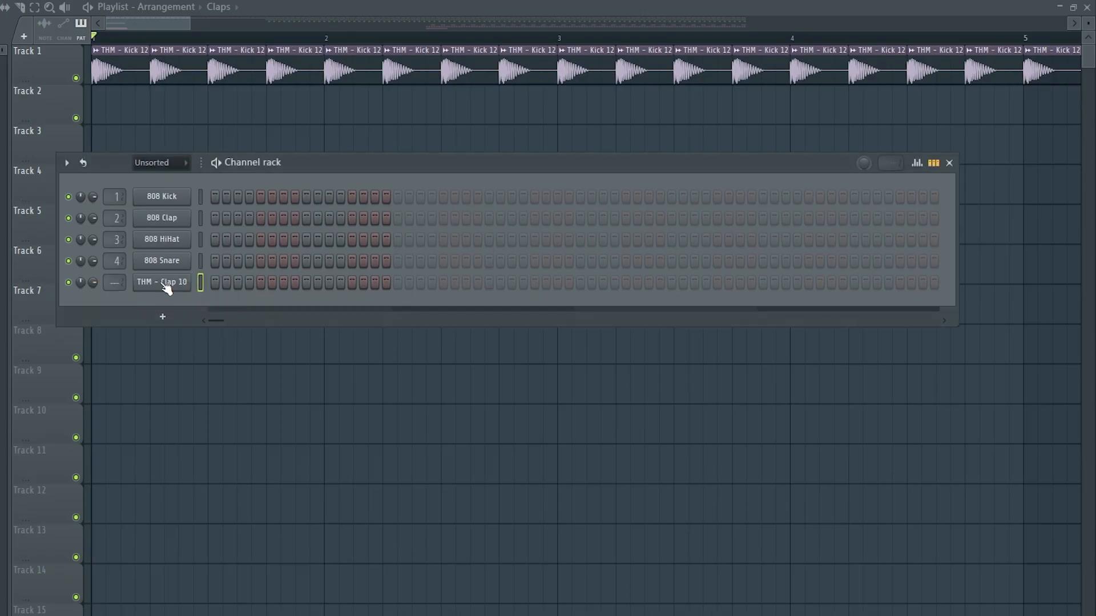
click(162, 282)
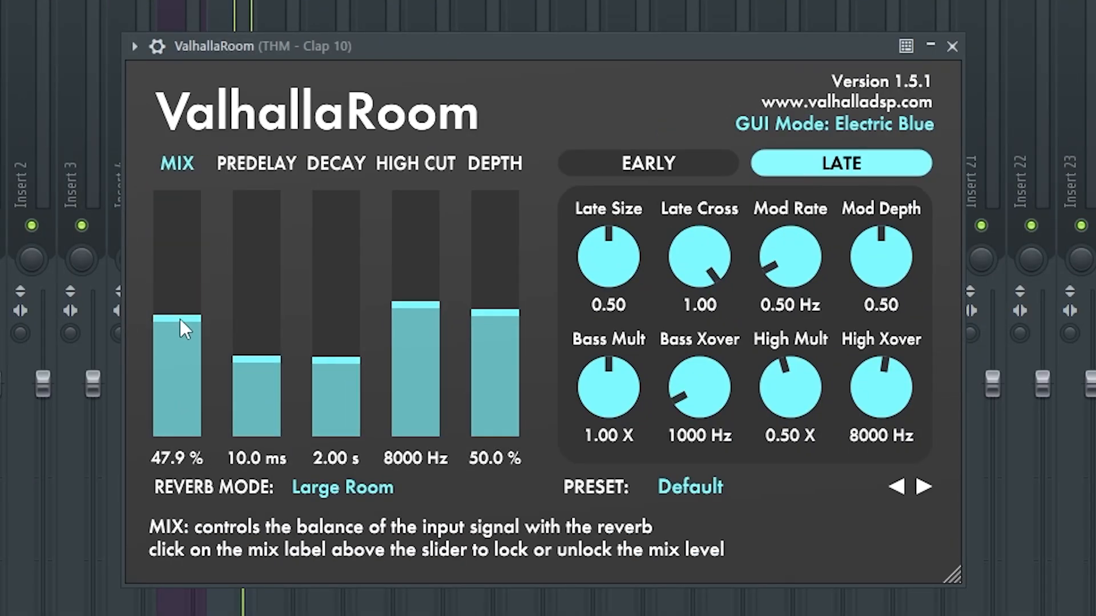
drag(180, 320, 177, 306)
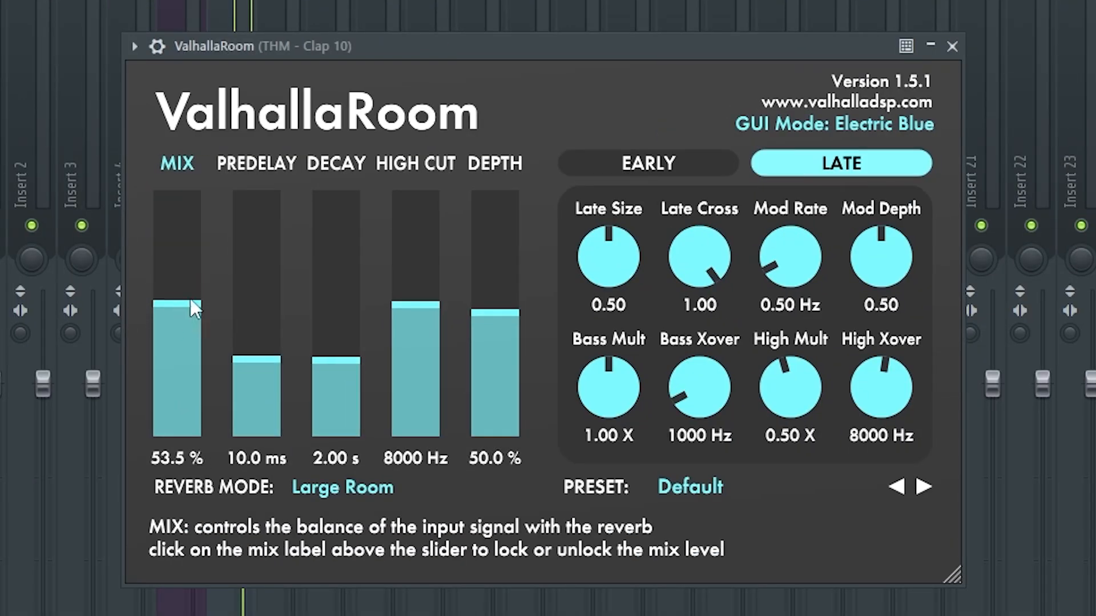
Step: Adjust the input level of the Fruity Delay on the THM - Clap 10 insert
click(952, 46)
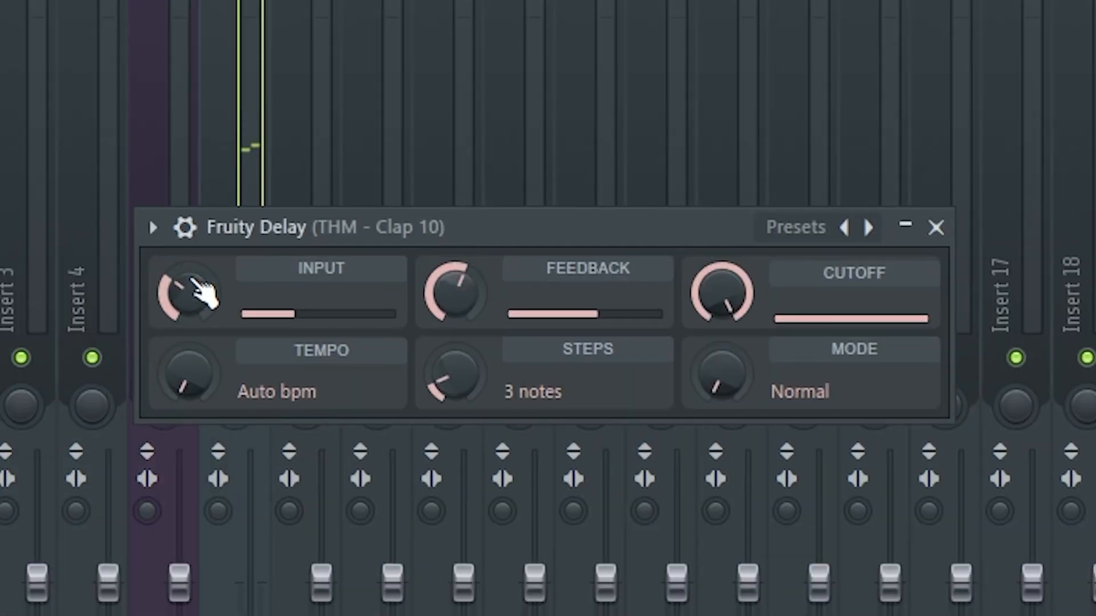
drag(199, 294, 200, 288)
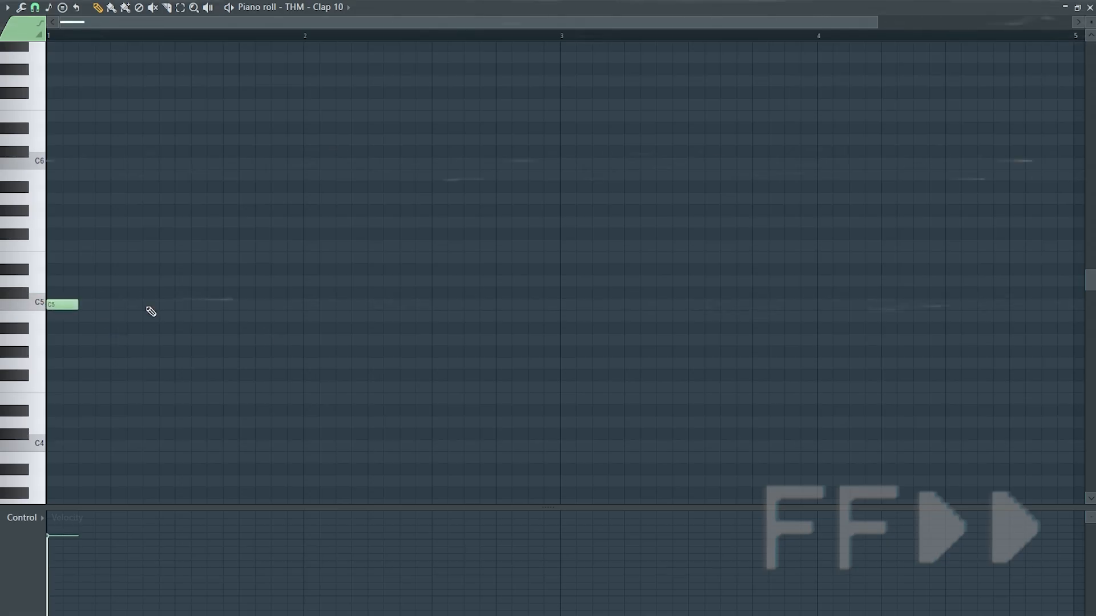
Step: Place C5 claps at the start of bars 2, 3 and 4, end bar 4 with a C5-B4-C5 fill, and play the pattern
click(309, 309)
click(565, 308)
click(823, 304)
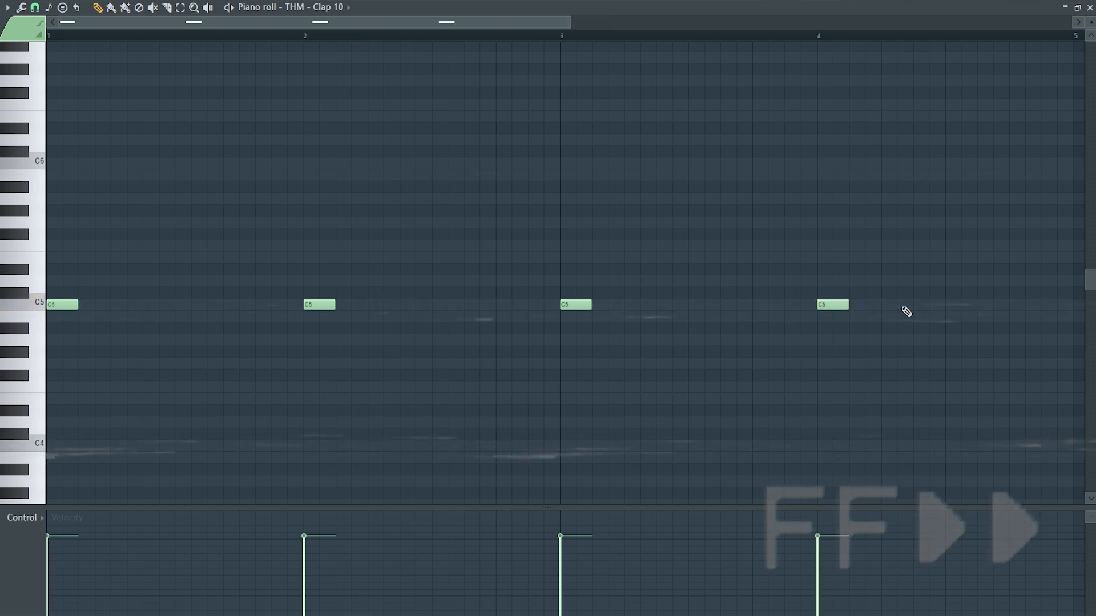
click(919, 305)
click(952, 316)
click(979, 306)
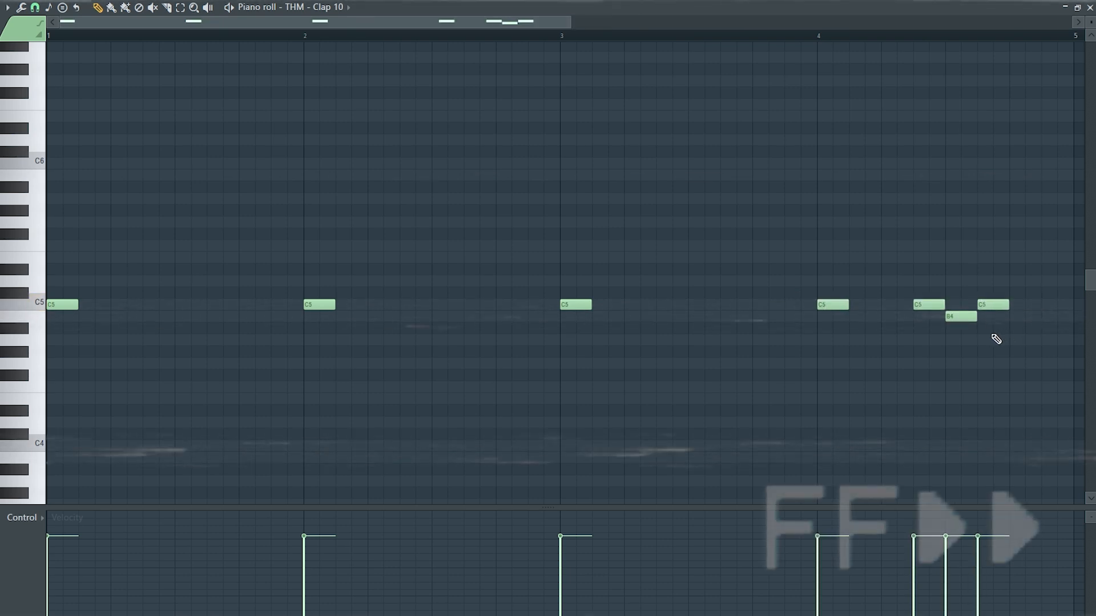
key(space)
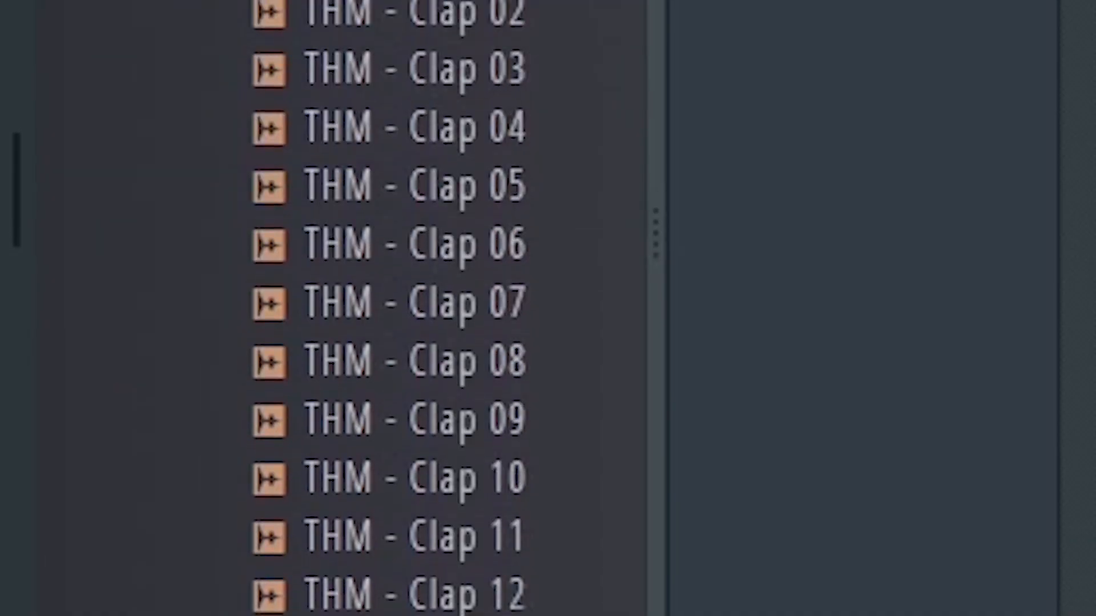
Step: Browse the THM drum sample folders through to the drum loops, and review the contents listed on The House Maniac product page
scroll(343, 308, down, 10)
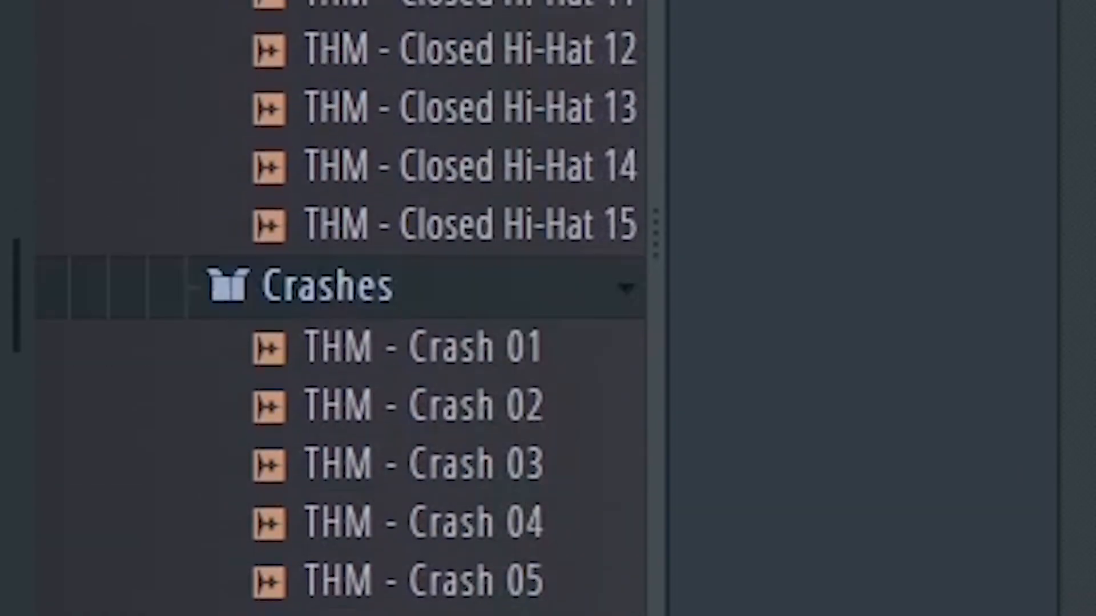
scroll(342, 308, down, 20)
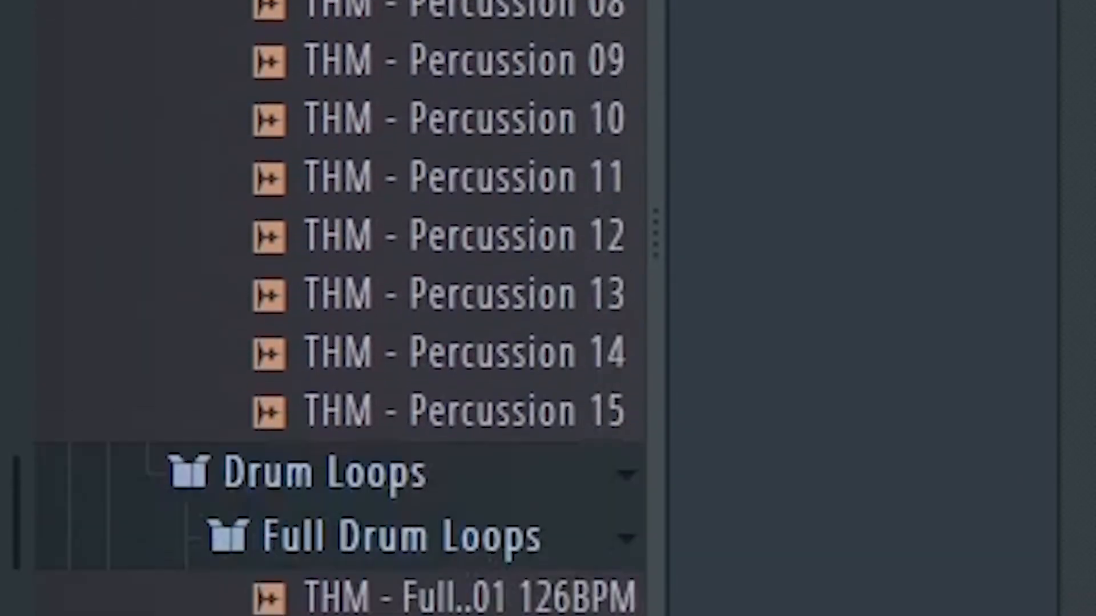
scroll(342, 308, down, 20)
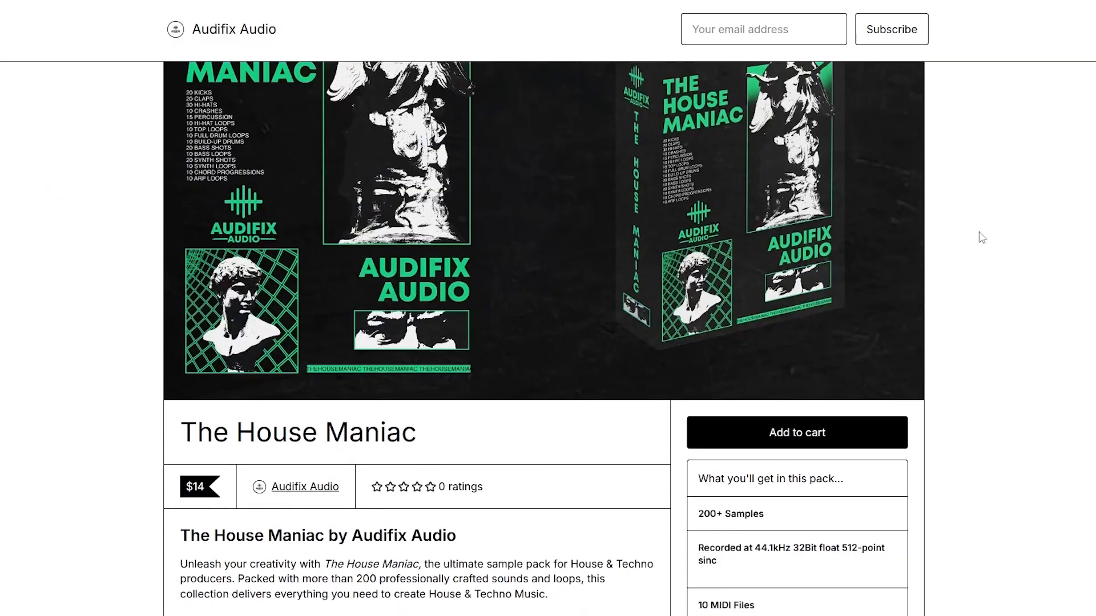
scroll(981, 237, down, 2)
scroll(982, 237, down, 4)
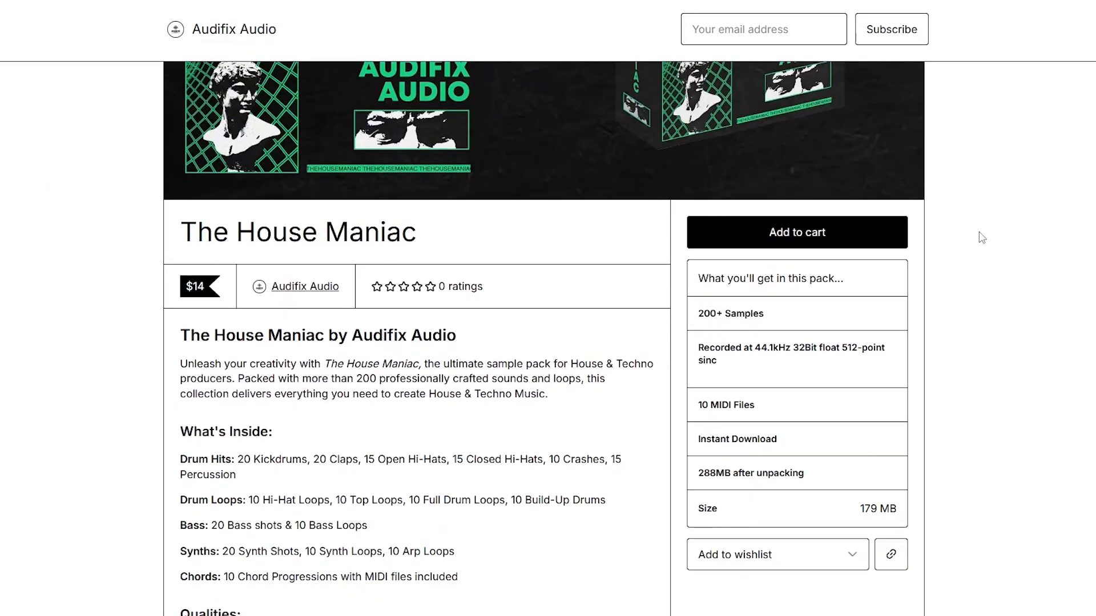
scroll(982, 237, down, 8)
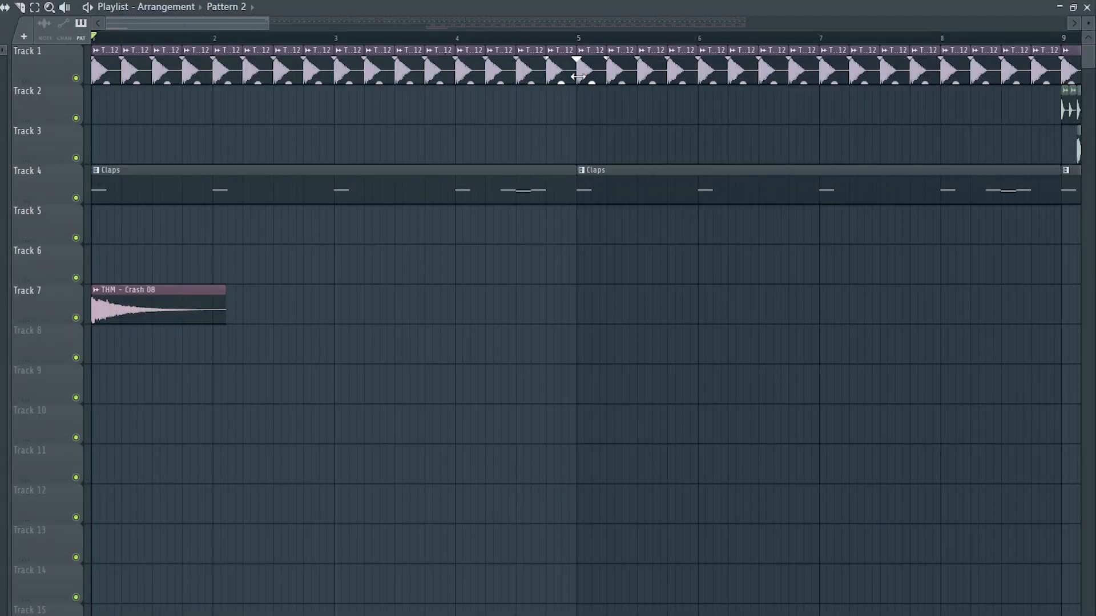
Step: Open the mixer from the THM - Kick 12 clip's channel and shift the THM - Clap 10 insert to track 7
double_click(583, 75)
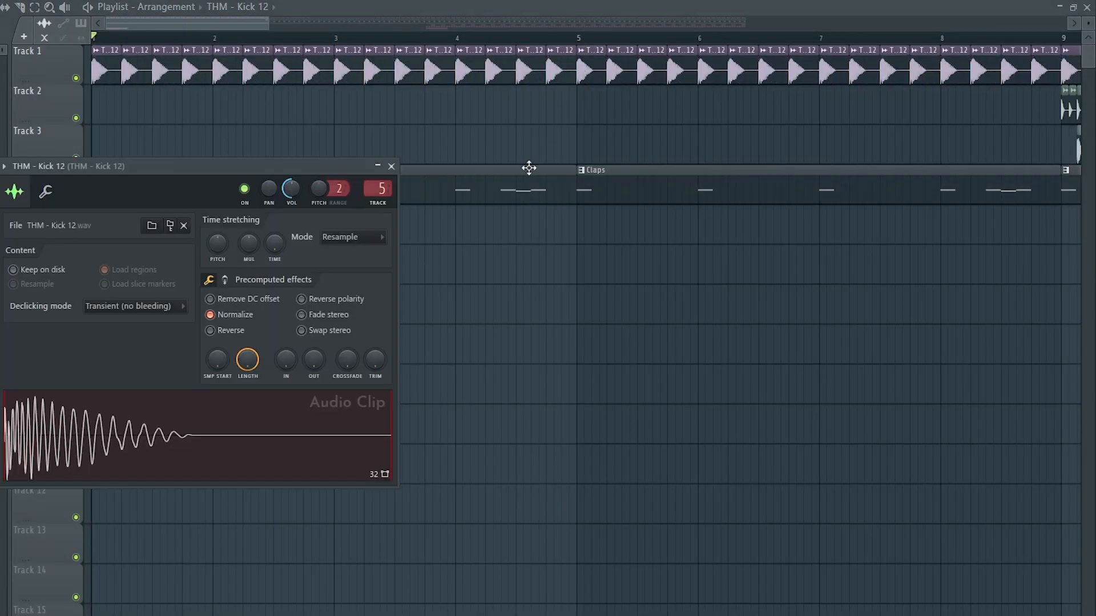
click(376, 188)
click(217, 103)
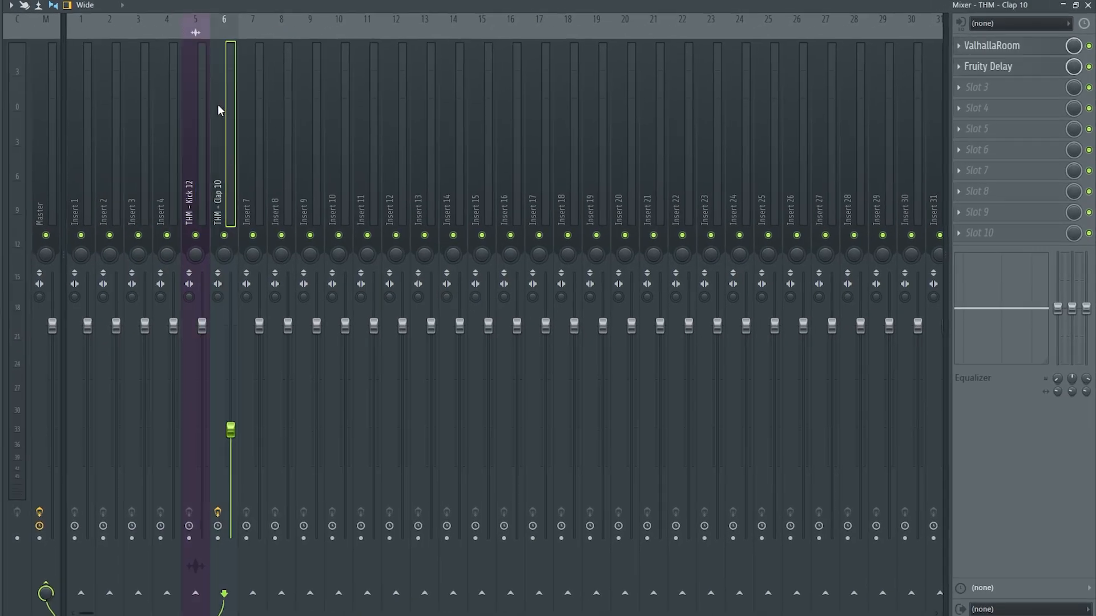
key(alt+Right)
Step: Name the empty insert 6 beside THM - Kick 12 Rumble and colour it teal
click(199, 116)
double_click(225, 146)
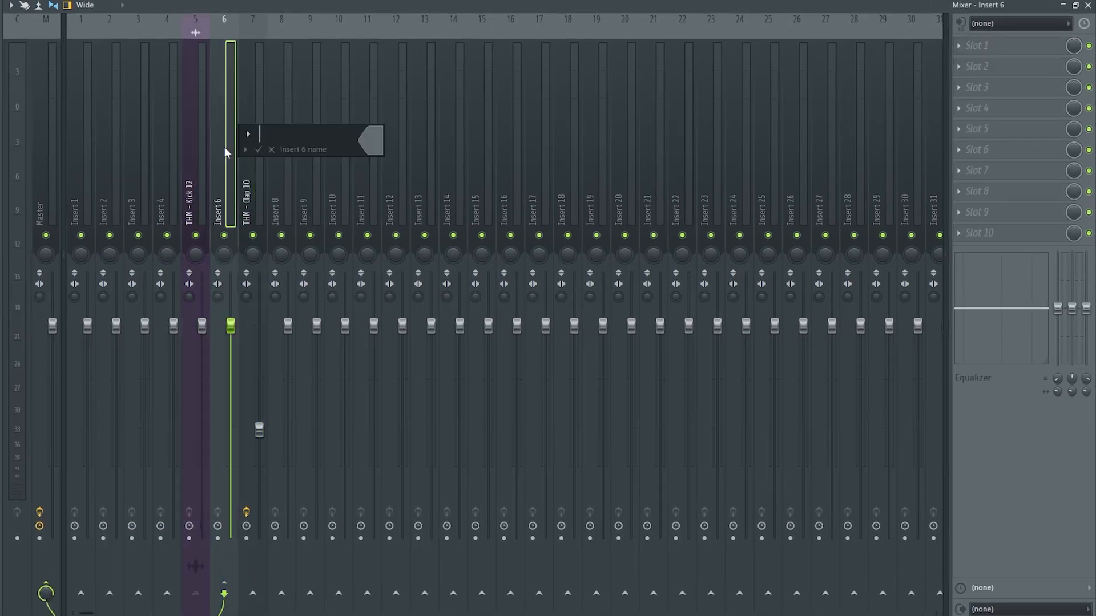
text(Rumble)
click(368, 154)
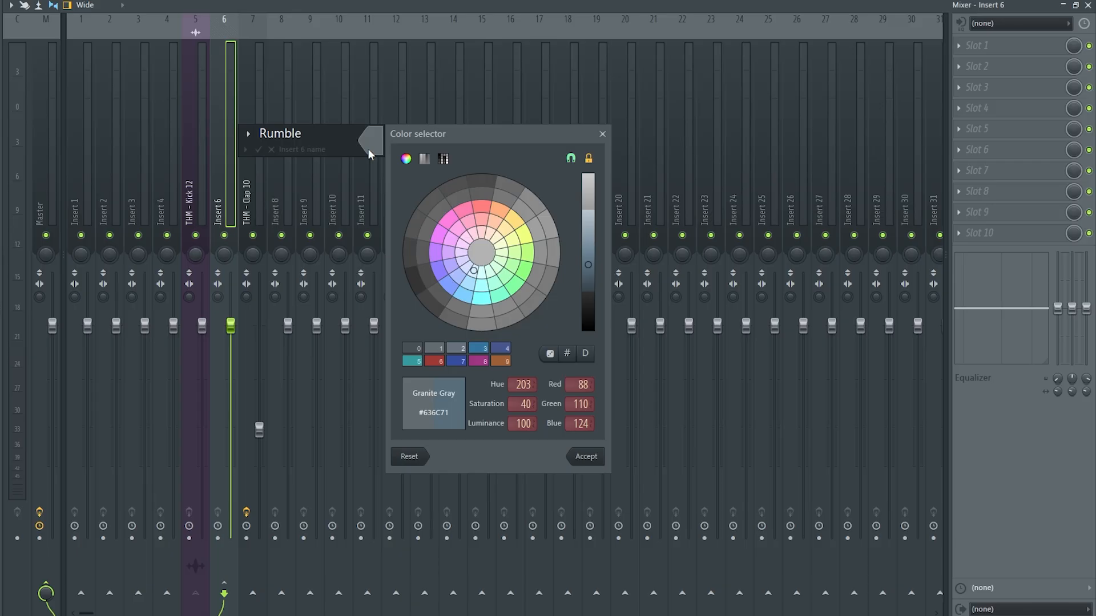
click(479, 307)
click(587, 457)
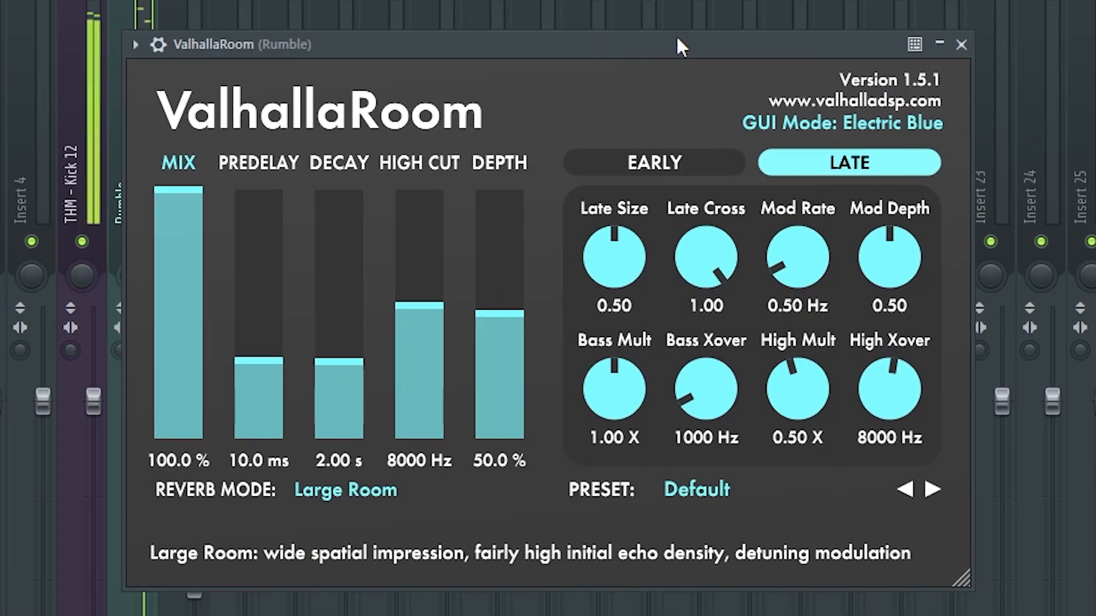
Step: Change band 7 of the Rumble insert's Parametric EQ 2 to low pass and lower its cutoff to about 491 Hz
click(961, 44)
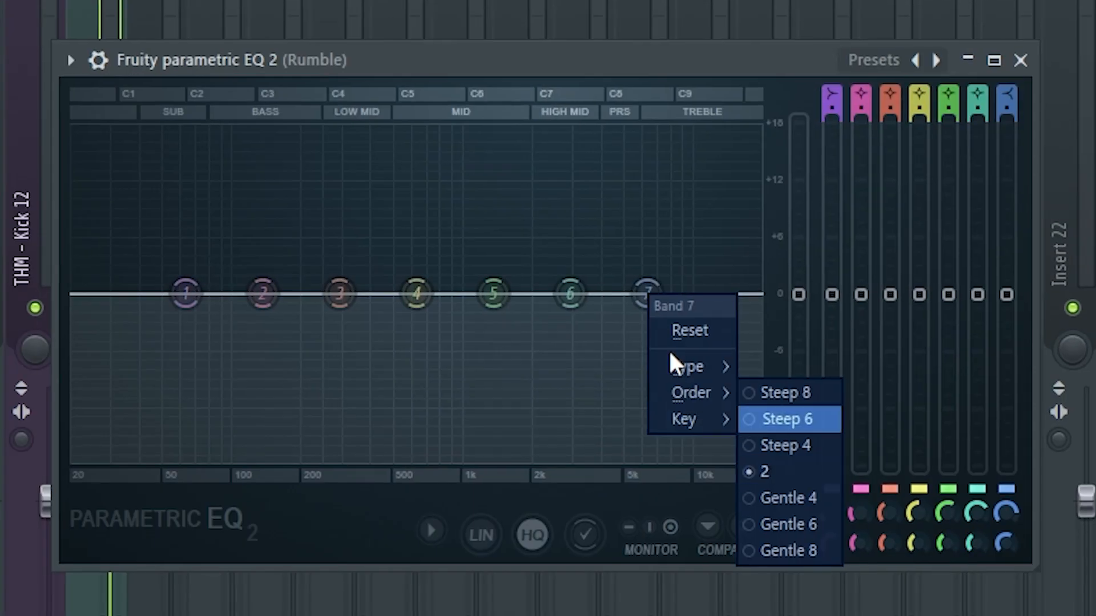
mouse_move(694, 365)
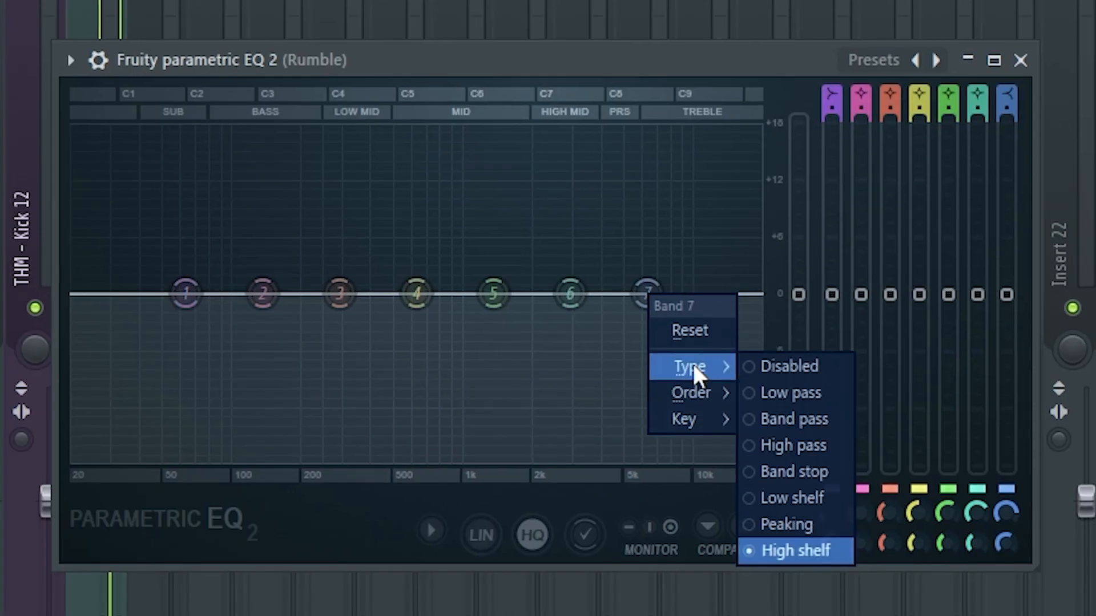
click(779, 391)
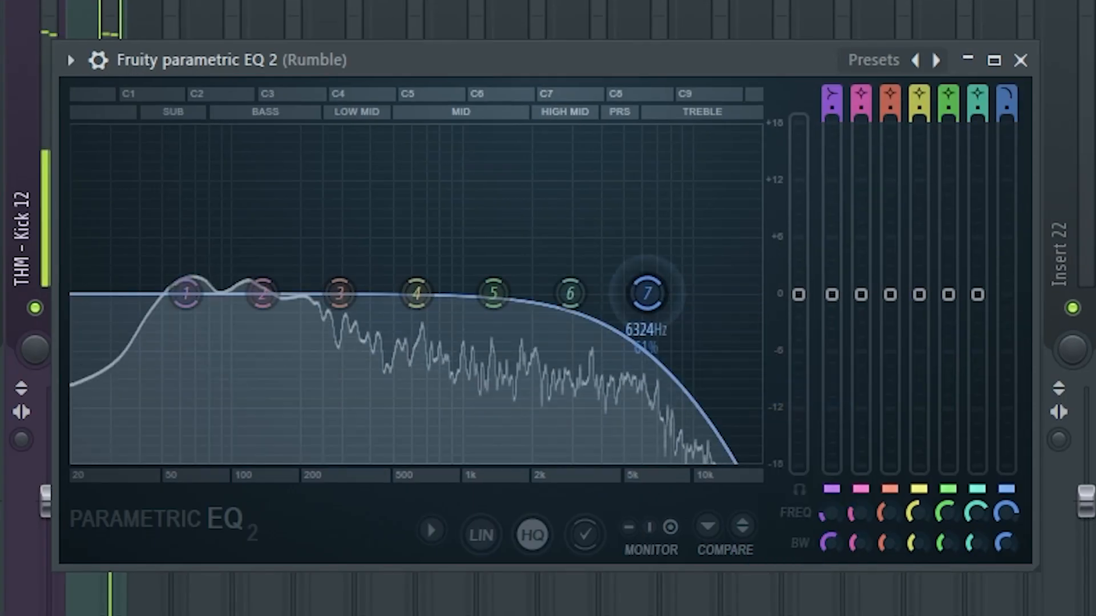
drag(648, 294, 390, 294)
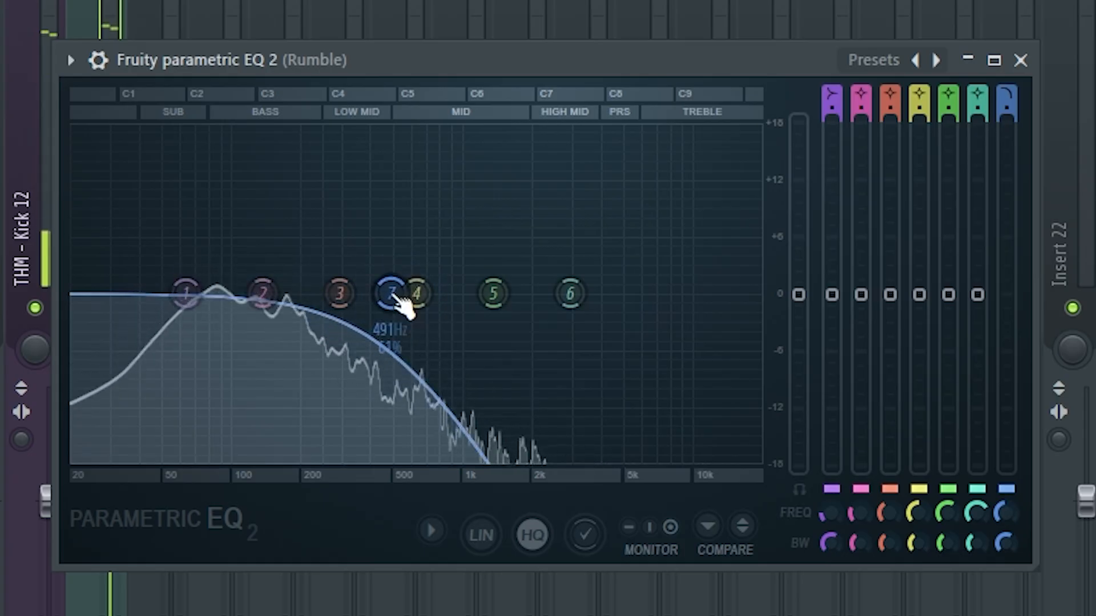
scroll(395, 295, up, 2)
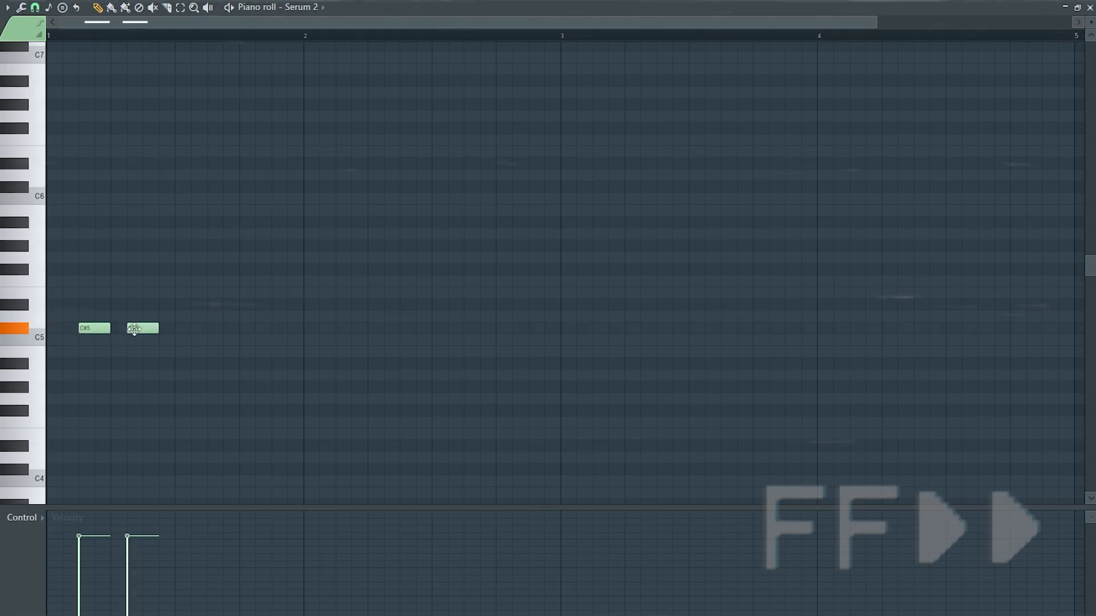
Step: Place C#5 offbeat notes on every beat of bar 1 in the Serum 2 pattern
drag(134, 328, 151, 329)
drag(221, 337, 231, 328)
click(277, 328)
Step: Duplicate the four C#5 offbeat notes to fill bars 2 to 4, clear the selection and play the pattern
key(ctrl+a)
key(ctrl+b)
key(ctrl+b)
key(ctrl+b)
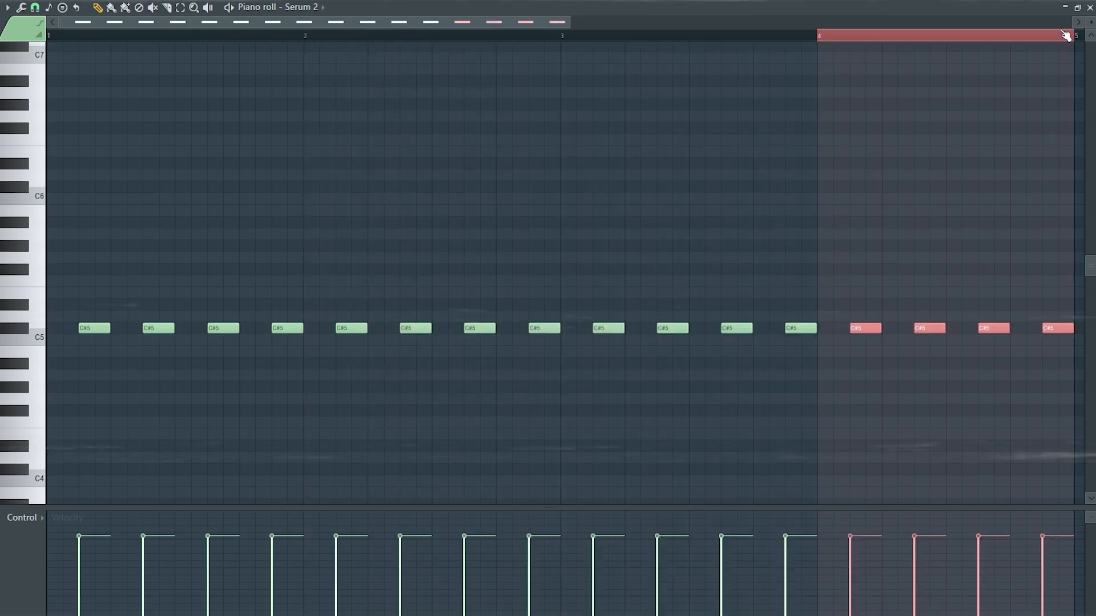
key(ctrl+d)
scroll(833, 128, down, 1)
key(space)
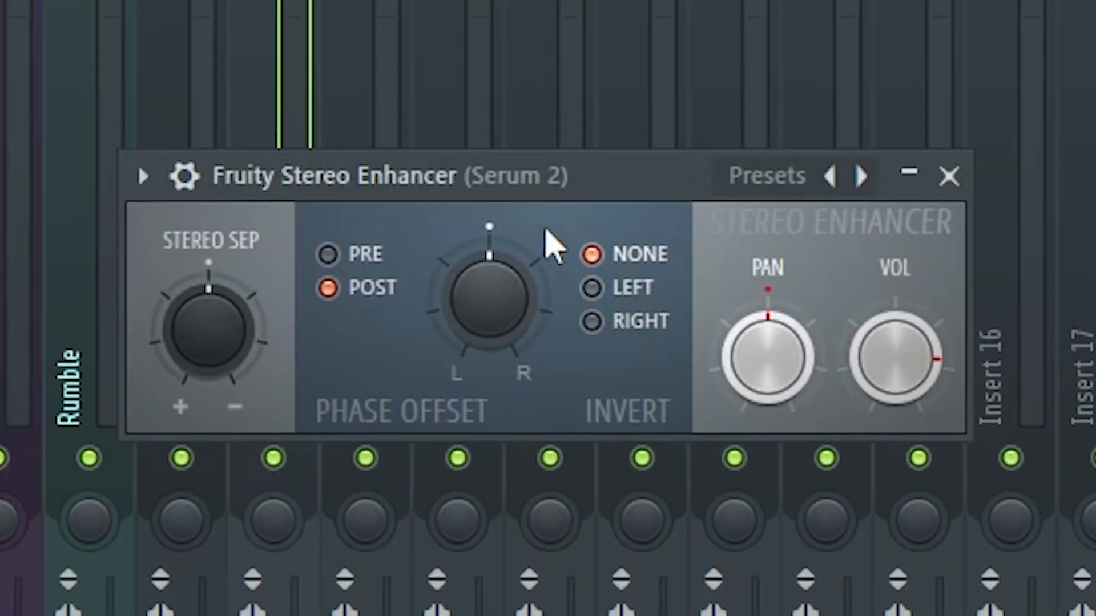
Step: Load the 20Hz + 18kHz cut preset in Serum 2's Parametric EQ 2 and raise the low cut to about 200 Hz
scroll(247, 343, down, 2)
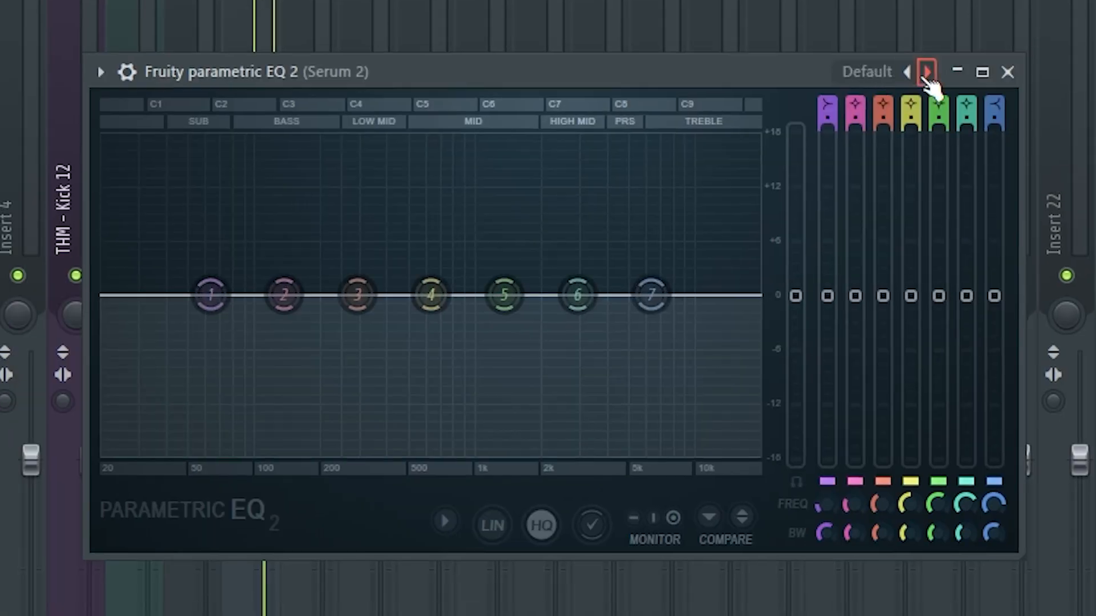
click(927, 72)
drag(103, 296, 325, 294)
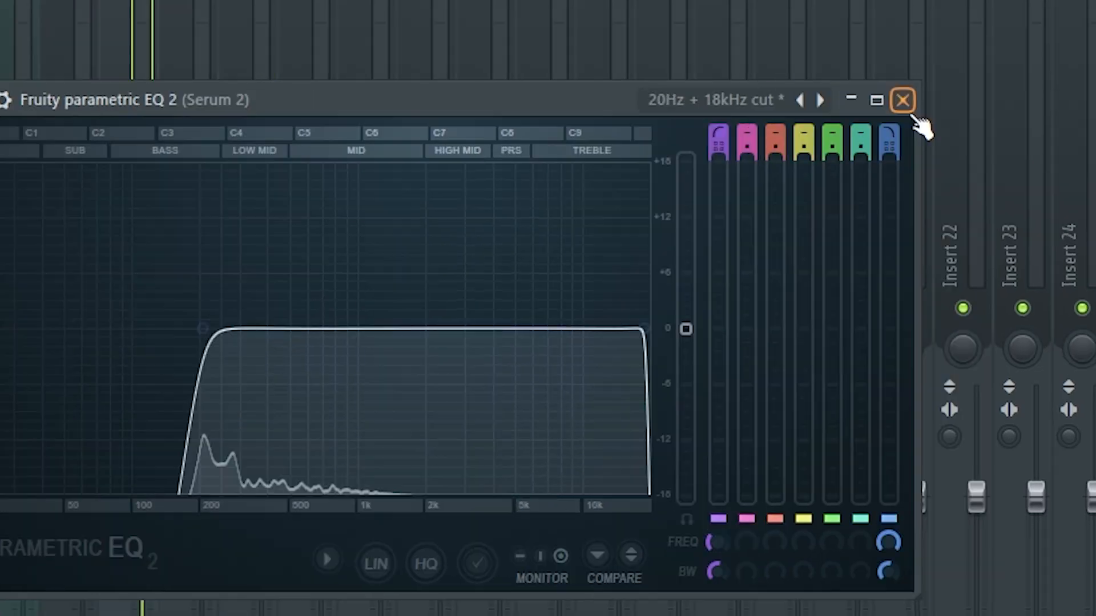
click(907, 107)
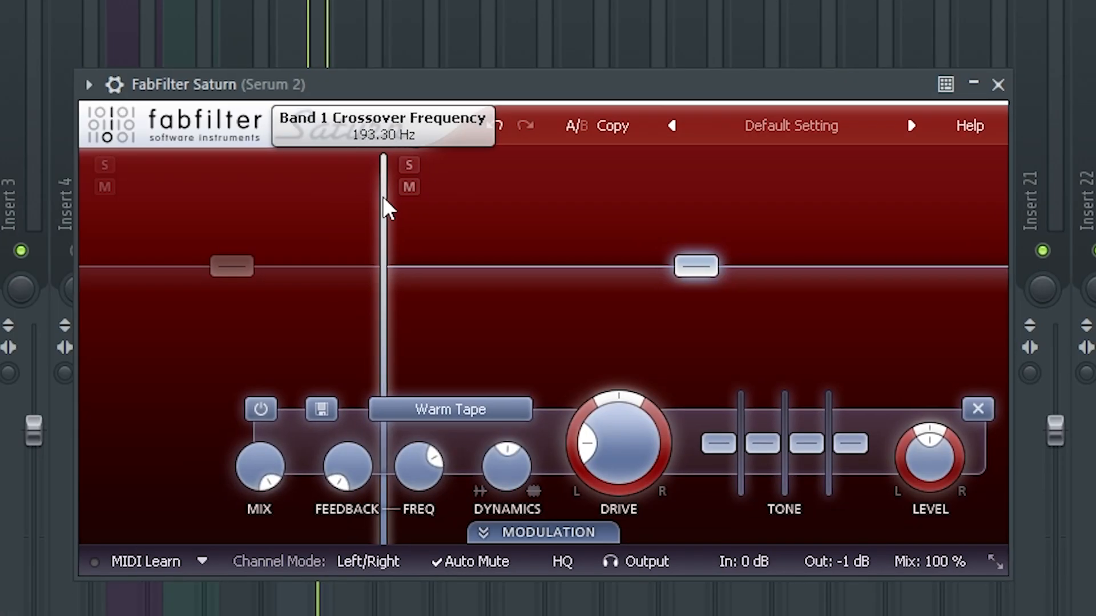
Step: Set FabFilter Saturn's band 1 crossover on Serum 2 to about 193 Hz and raise the upper band's level
drag(380, 198, 382, 198)
drag(718, 263, 718, 241)
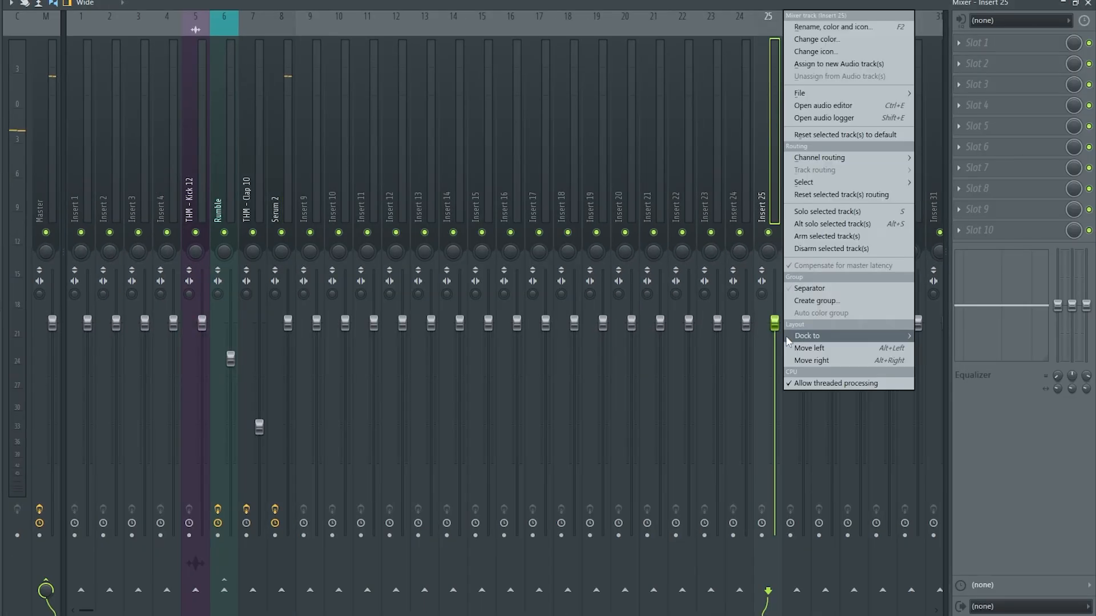
Step: Add a separator before insert 25, name the insert Sidechain and colour it green
click(795, 267)
text(Sidechain)
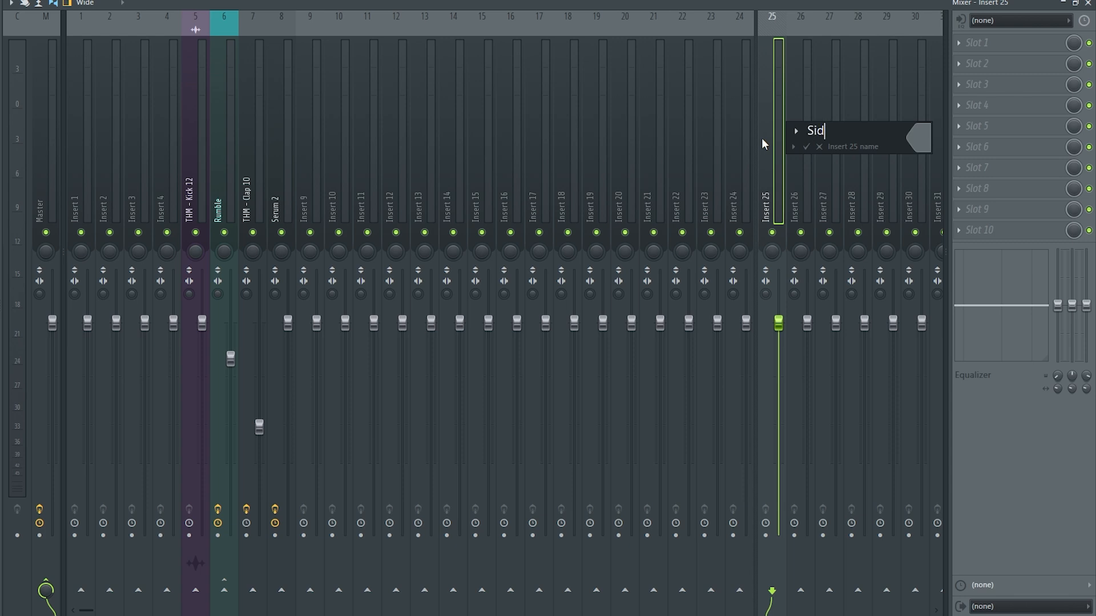
click(926, 139)
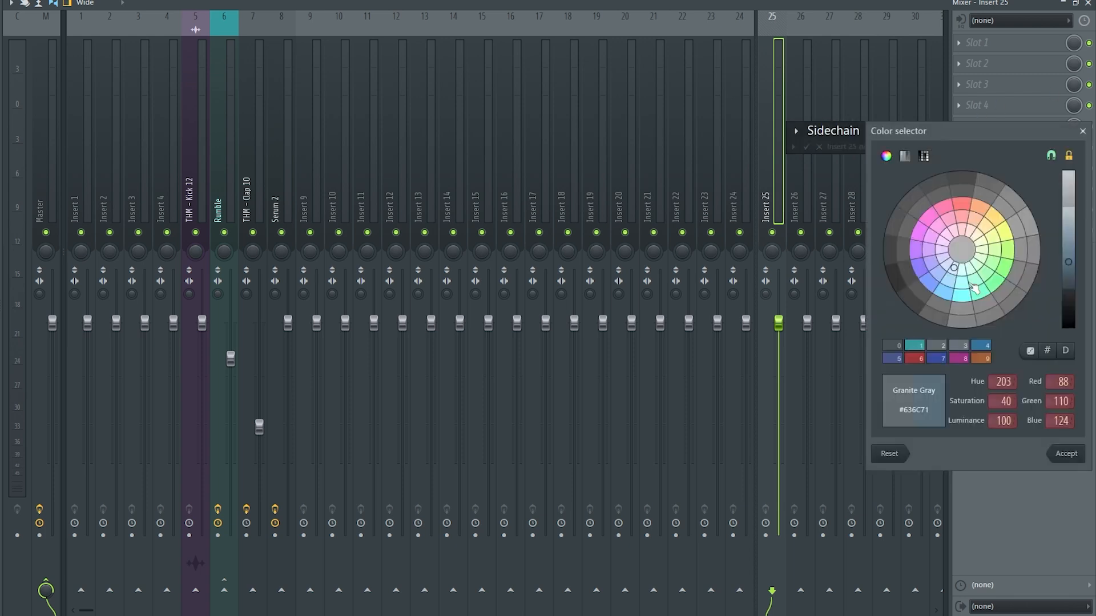
click(1066, 454)
key(Return)
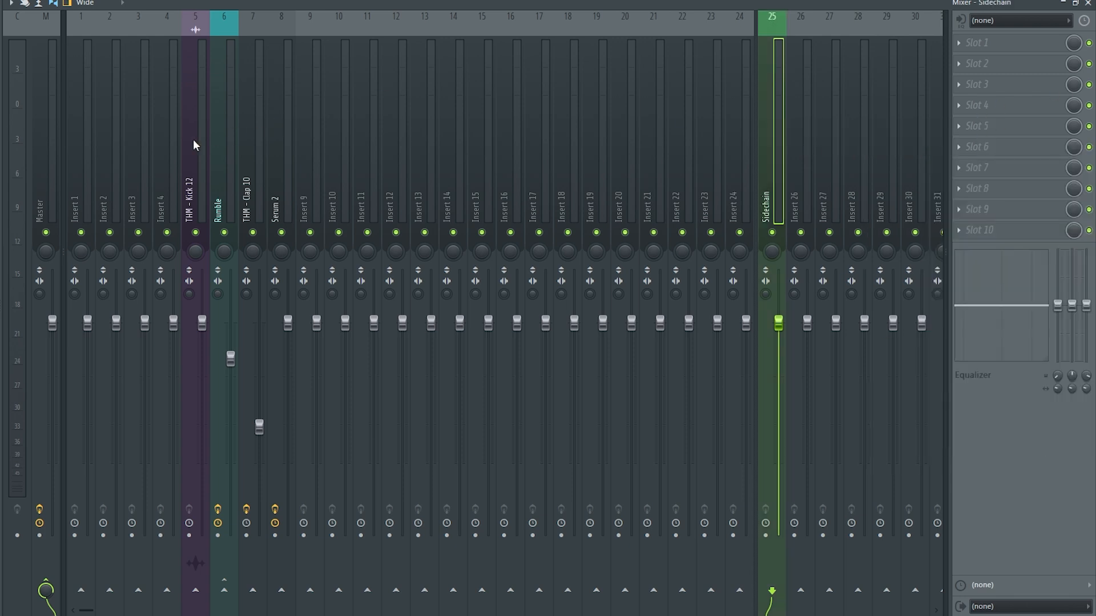
Step: Sidechain the THM - Kick 12 and Serum 2 inserts to the Sidechain track
right_click(773, 592)
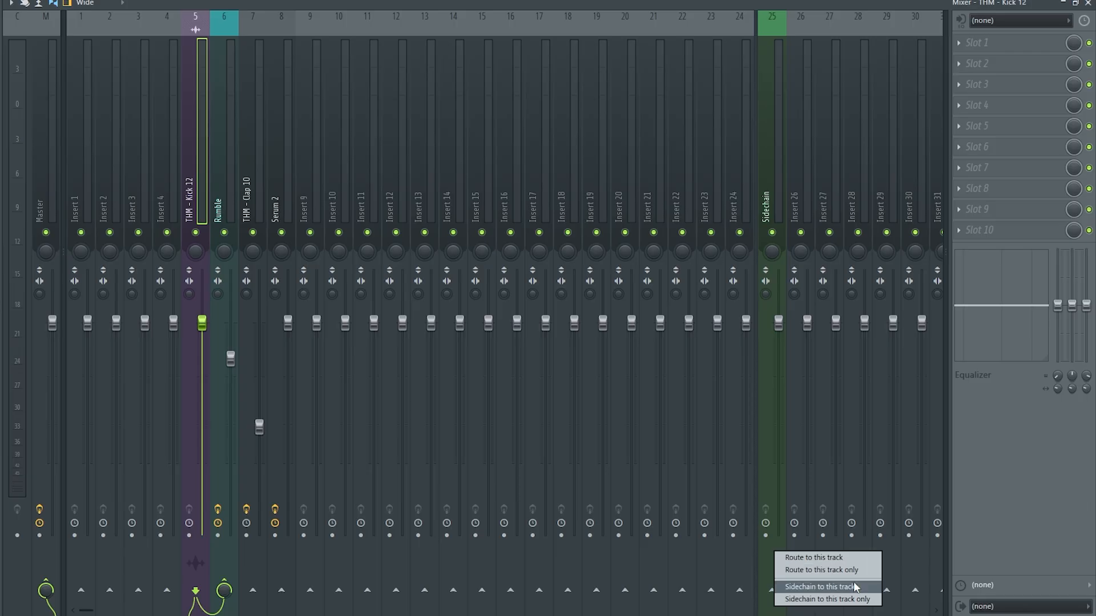
click(853, 586)
click(279, 134)
right_click(773, 591)
click(818, 588)
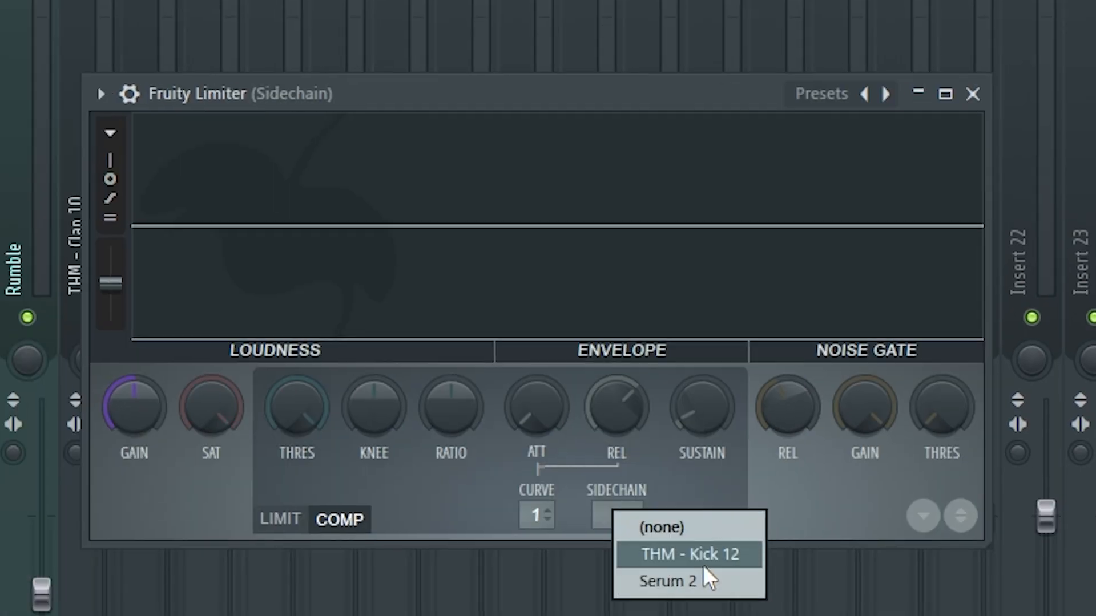
Step: Set the Sidechain track's Fruity Limiter to take THM - Kick 12 as sidechain input, lower the compressor threshold, and test it during playback
click(704, 560)
drag(313, 411, 313, 460)
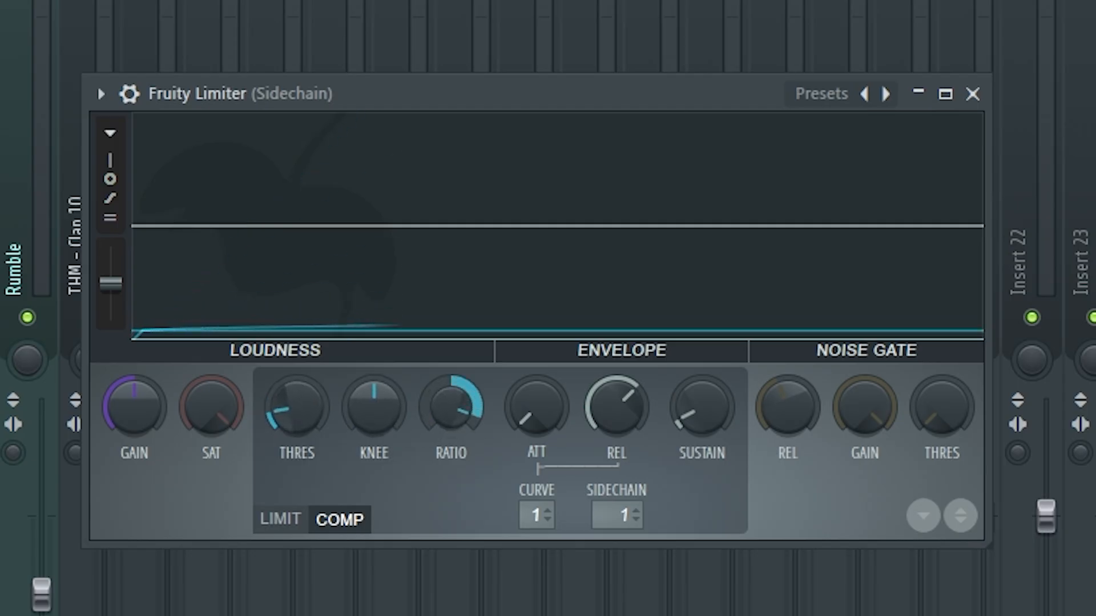
key(space)
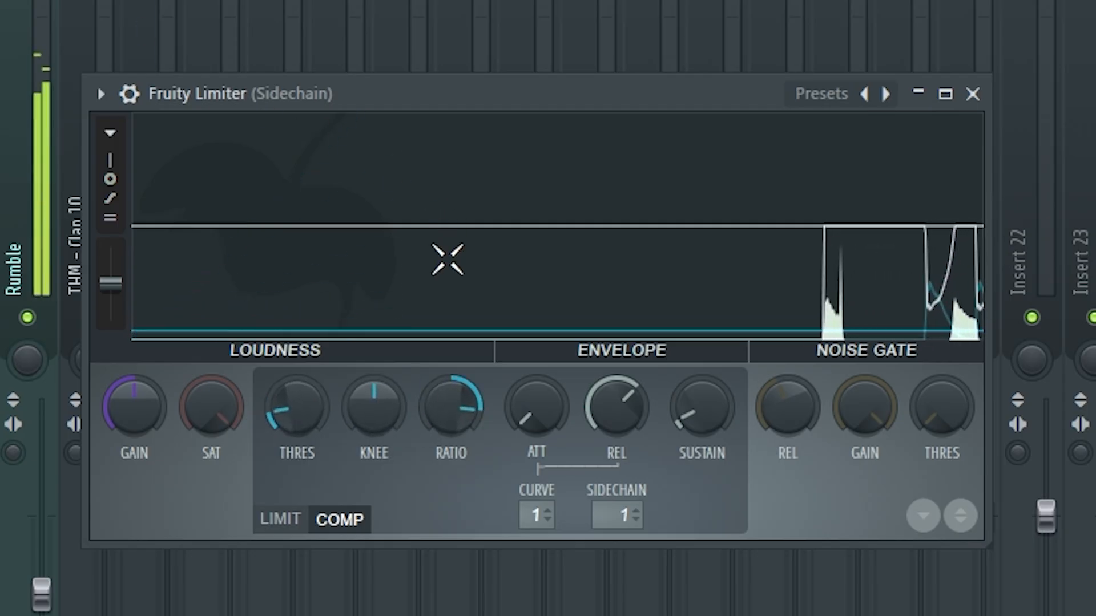
drag(297, 419, 297, 427)
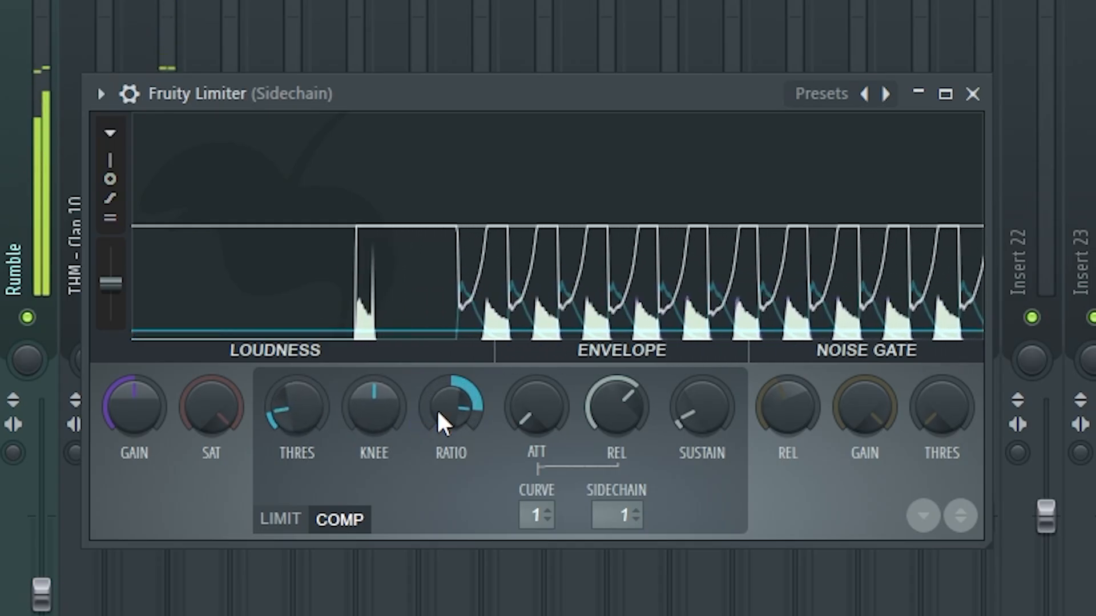
click(972, 94)
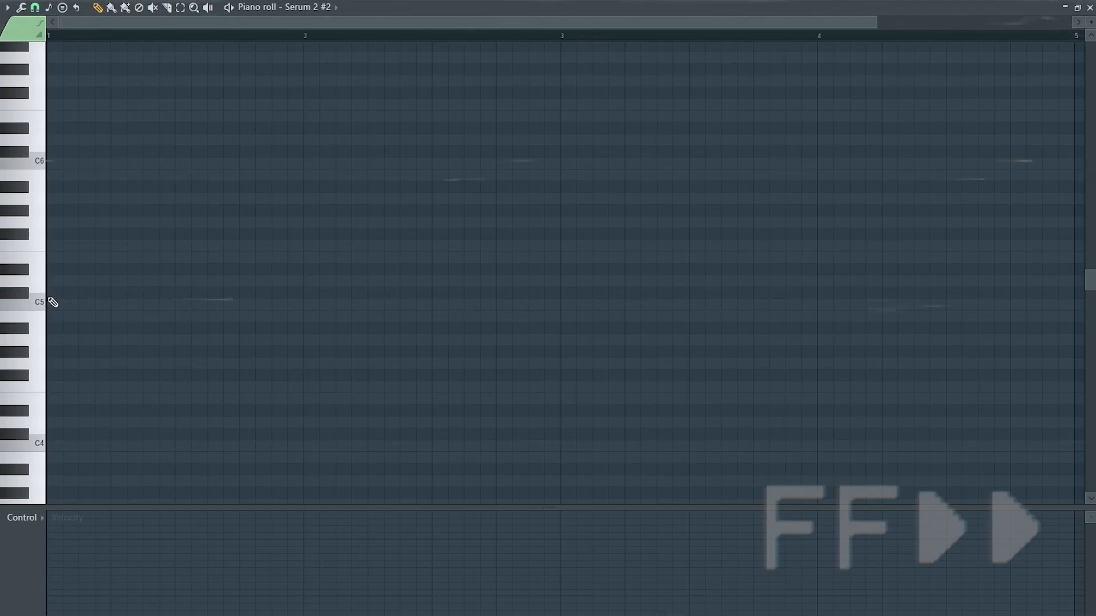
Step: Fill the four-bar Serum 2 #2 pattern with short, repeated sixteenth-spaced C#5 notes and play it back
click(57, 293)
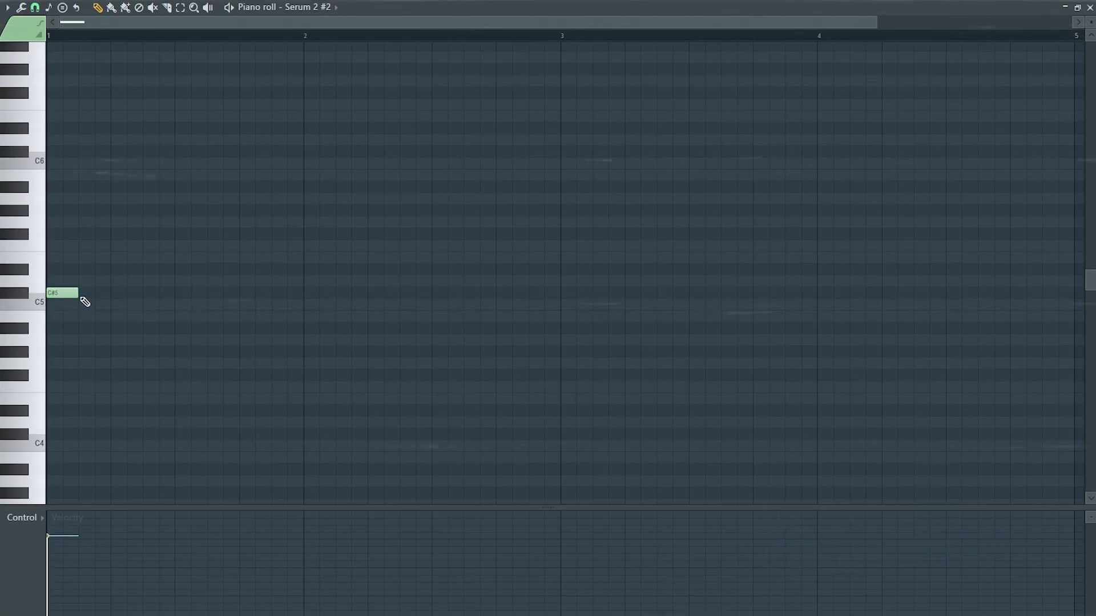
drag(77, 293, 60, 295)
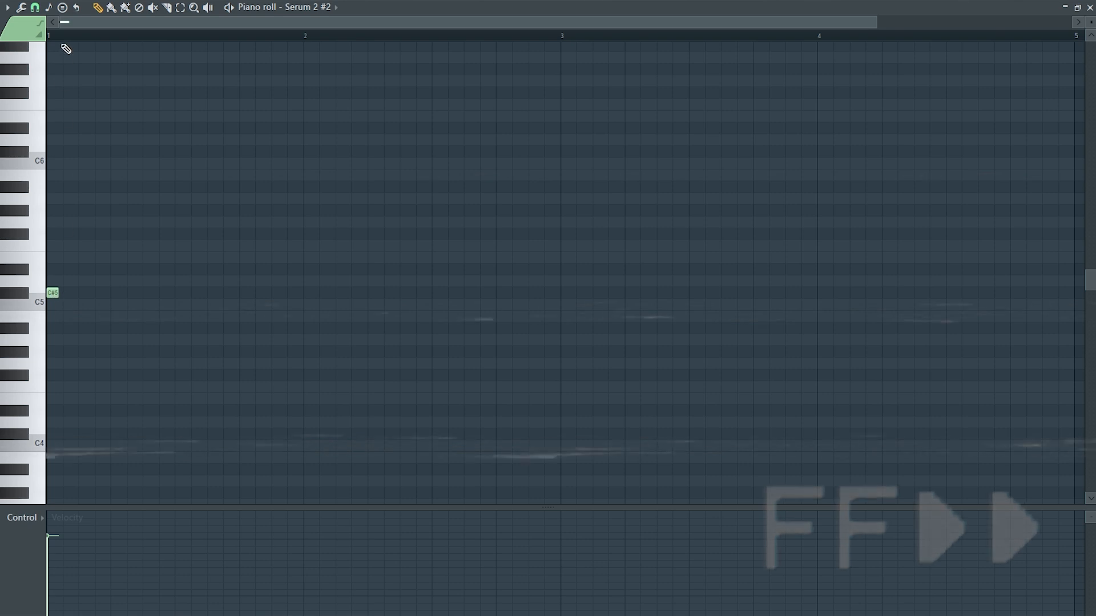
drag(62, 36, 48, 36)
key(ctrl+b)
key(ctrl+b)
key(ctrl+b)
key(ctrl+b)
key(ctrl+b)
key(ctrl+b)
key(ctrl+b)
key(ctrl+b)
key(ctrl+b)
key(ctrl+b)
key(ctrl+b)
key(ctrl+b)
key(ctrl+b)
key(ctrl+b)
key(ctrl+b)
key(ctrl+b)
key(ctrl+b)
key(ctrl+b)
key(ctrl+b)
key(ctrl+b)
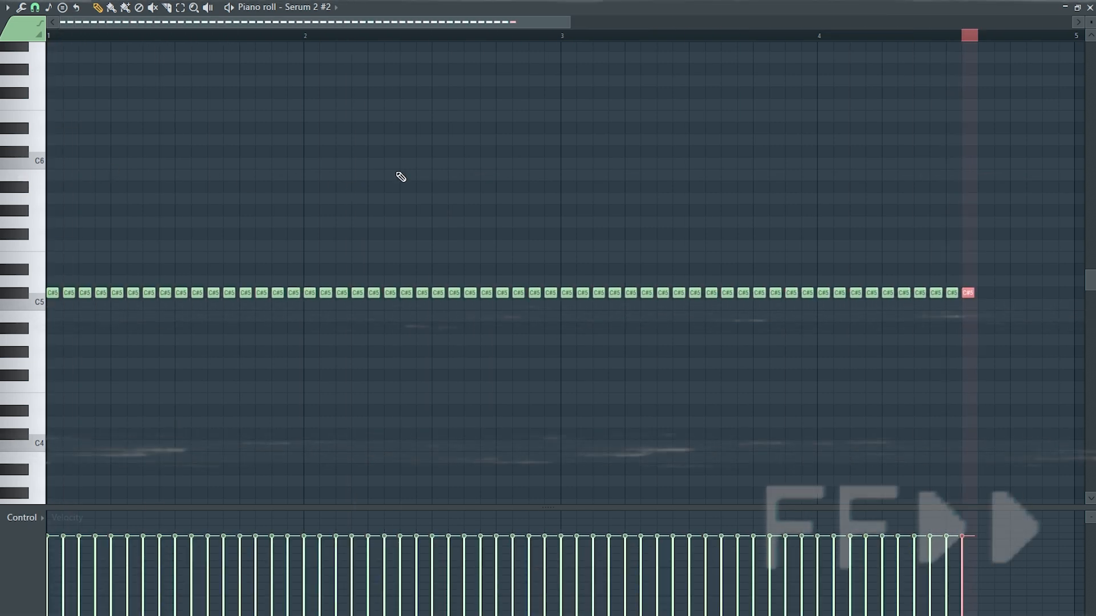
key(ctrl+d)
key(space)
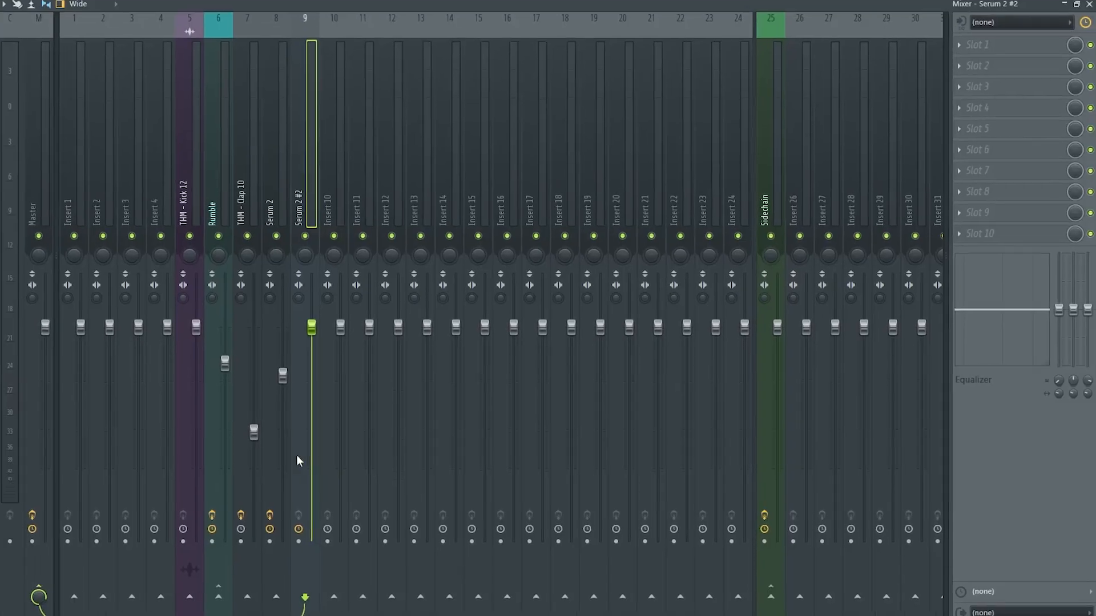
Step: Lower the Serum 2 #2 insert's level and route it to the Sidechain track
drag(314, 322, 315, 428)
right_click(770, 596)
click(811, 590)
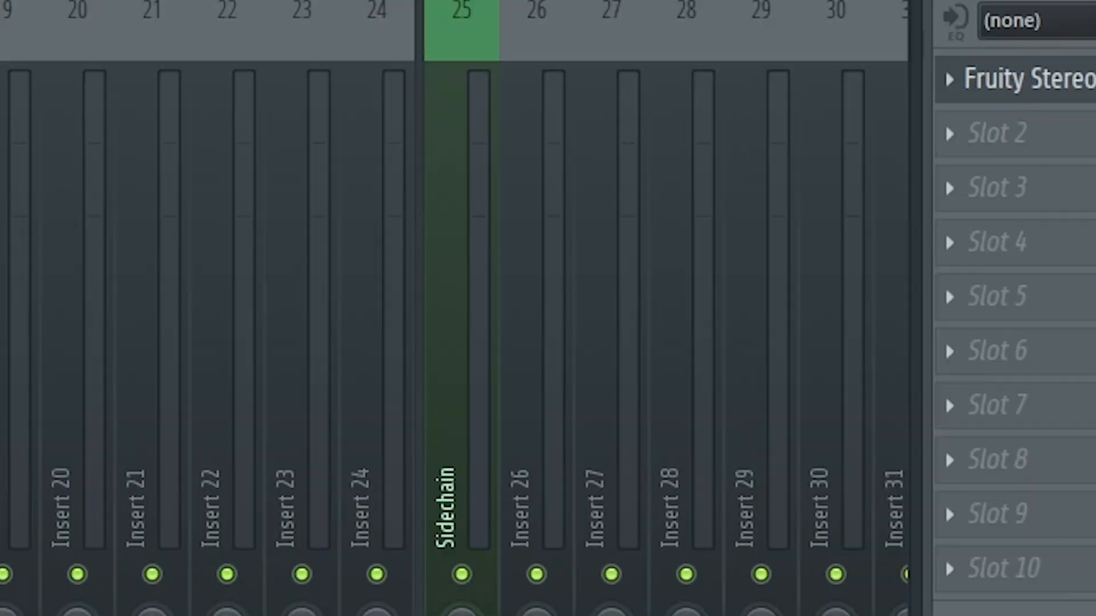
Step: Follow Serum 2 #2's Fruity Stereo Enhancer with Fruity parametric EQ 2, load its next preset and pull the high cut down into the bass range
click(882, 119)
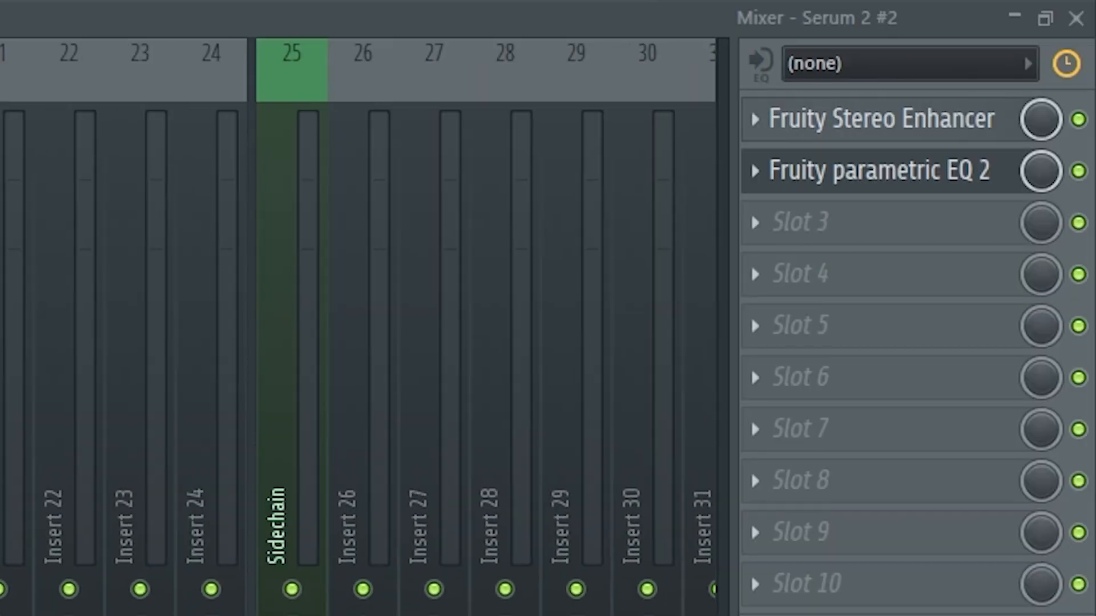
click(799, 169)
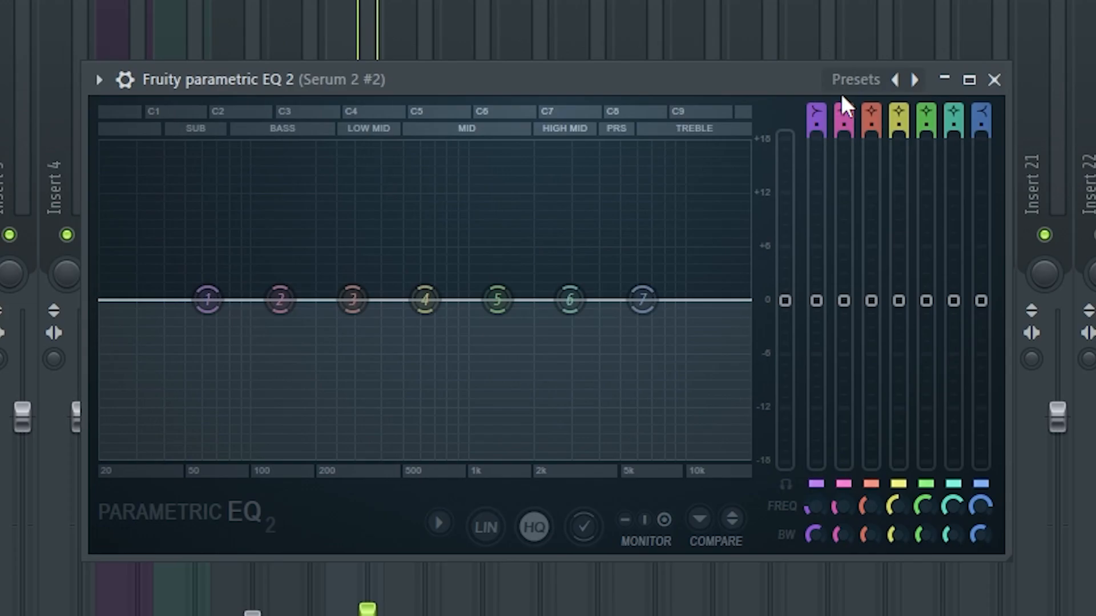
click(915, 80)
key(space)
drag(727, 304, 247, 301)
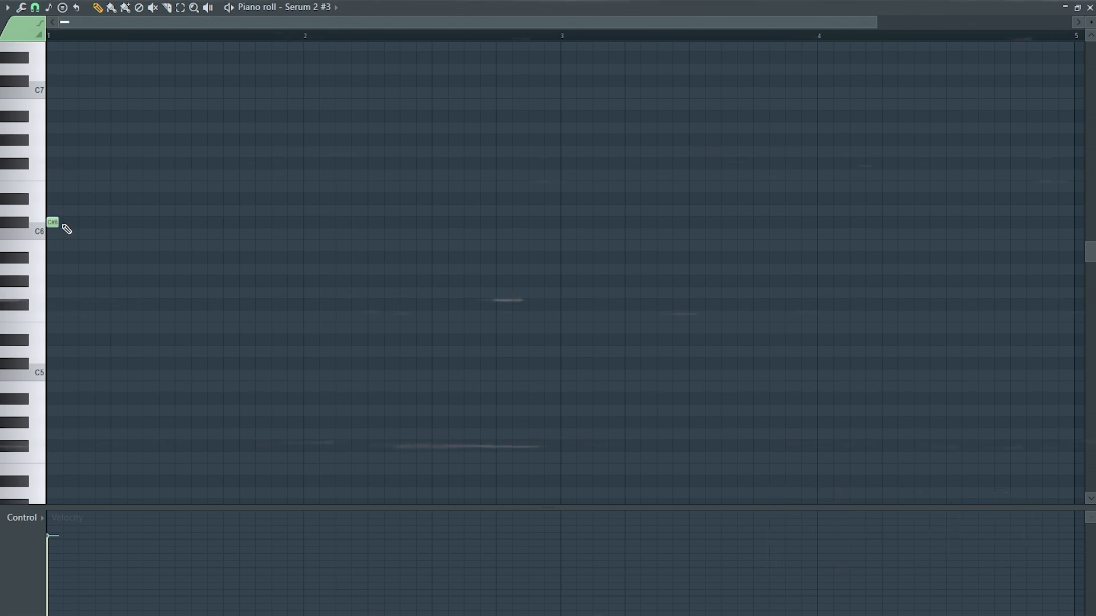
Step: Write the first half-bar of the Serum 2 #3 melody with C#6, E5, D6, a lengthened B5 and C#5, checking by playback
key(space)
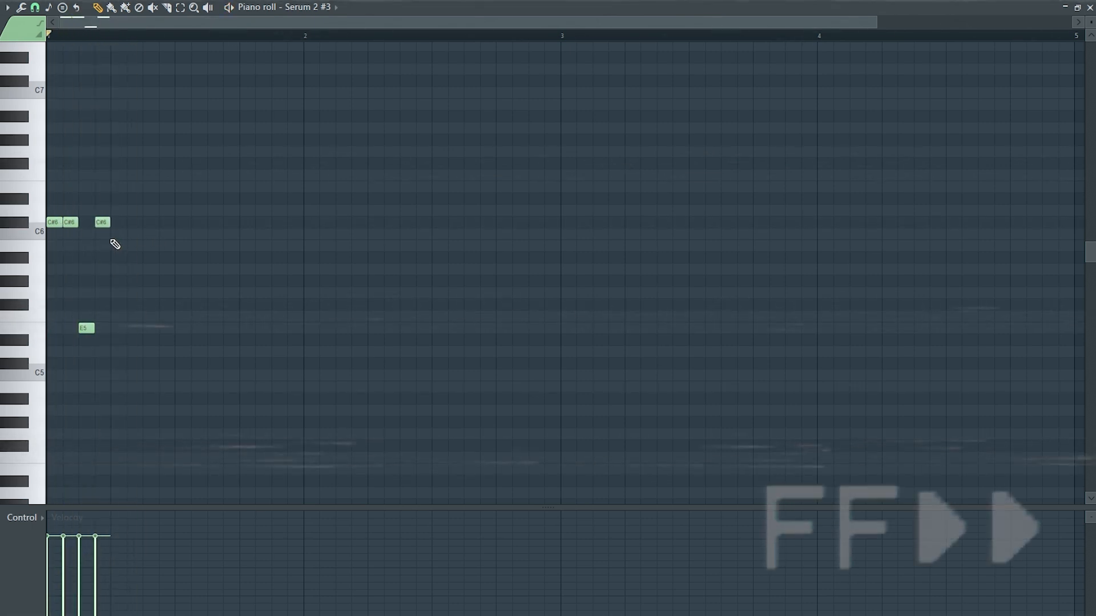
key(space)
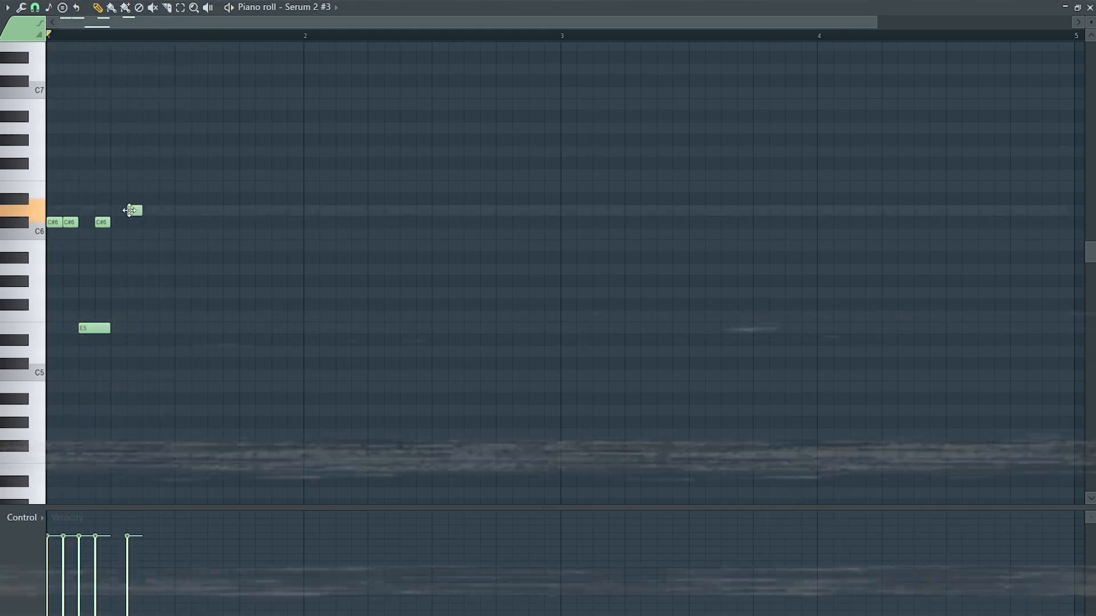
key(space)
key(space)
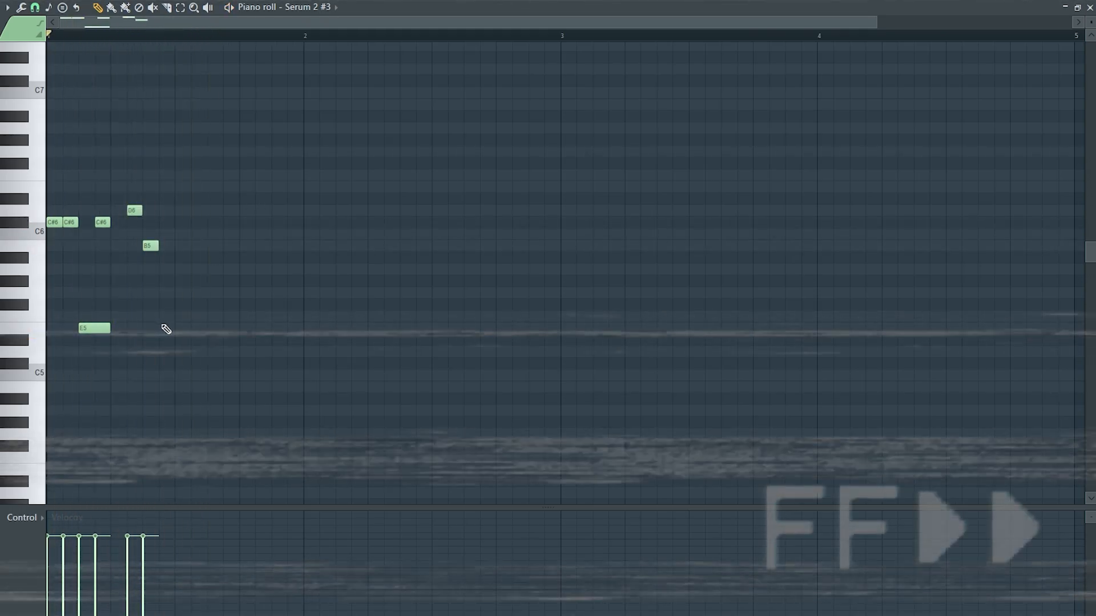
click(166, 363)
key(space)
drag(158, 246, 174, 246)
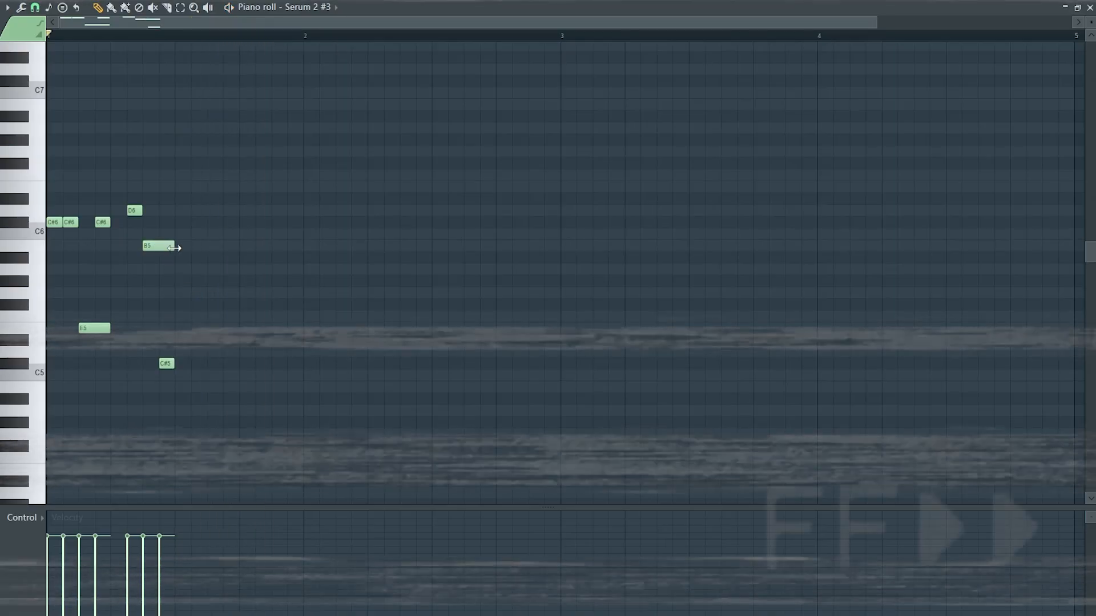
key(space)
Step: Continue the Serum 2 #3 melody with two C#6 notes, a lengthened D6 and a G#5
click(180, 222)
click(197, 222)
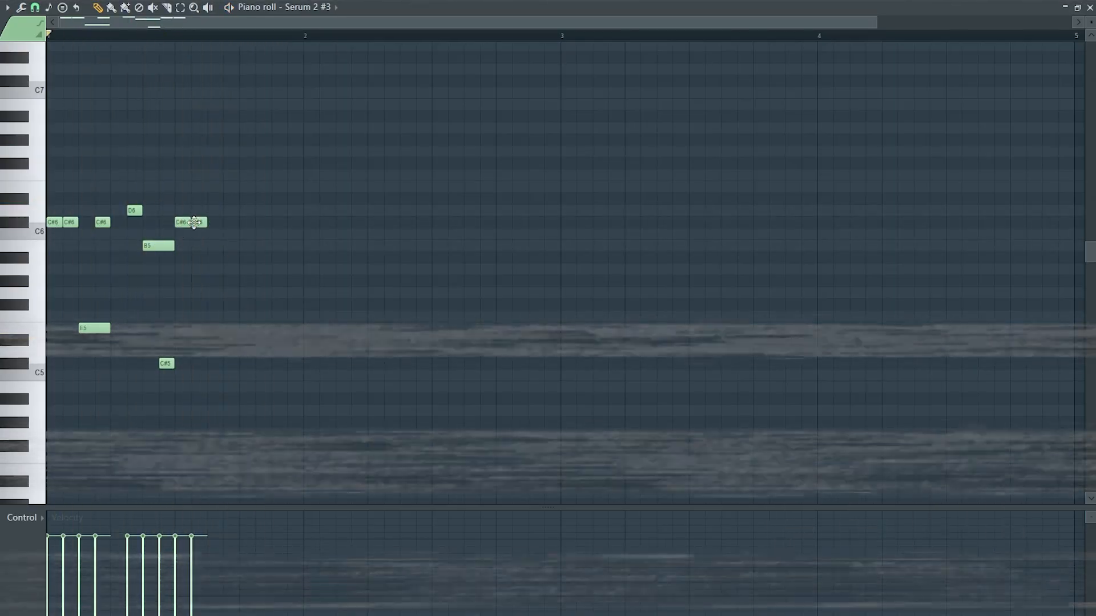
click(216, 211)
click(228, 280)
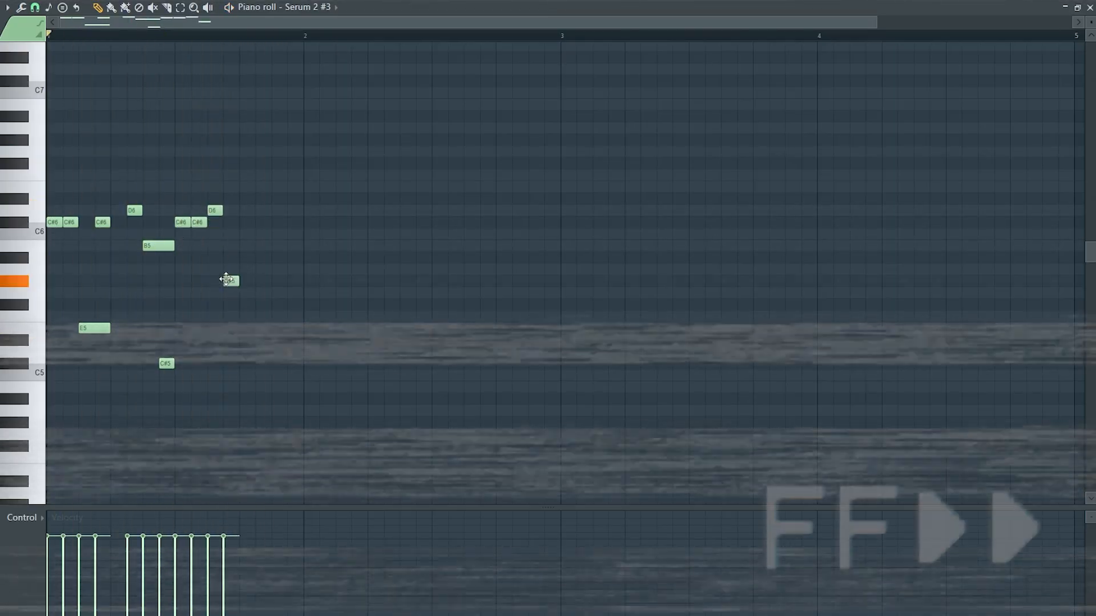
key(space)
drag(222, 211, 239, 211)
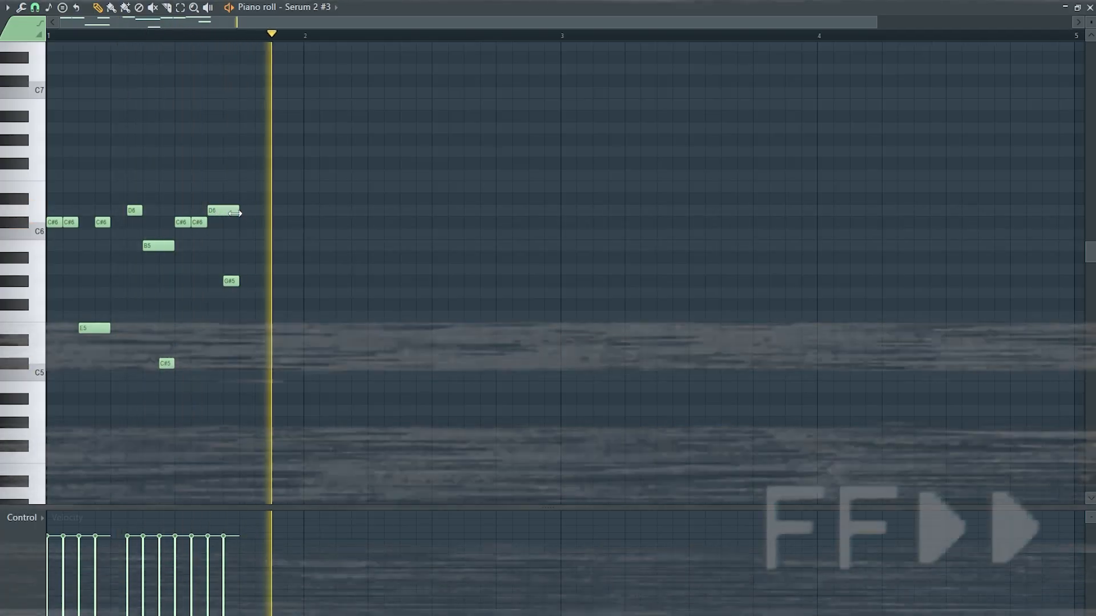
key(space)
Step: Complete the first bar of the Serum 2 #3 melody with E5, D6 and C#6 notes
drag(264, 304, 264, 343)
key(space)
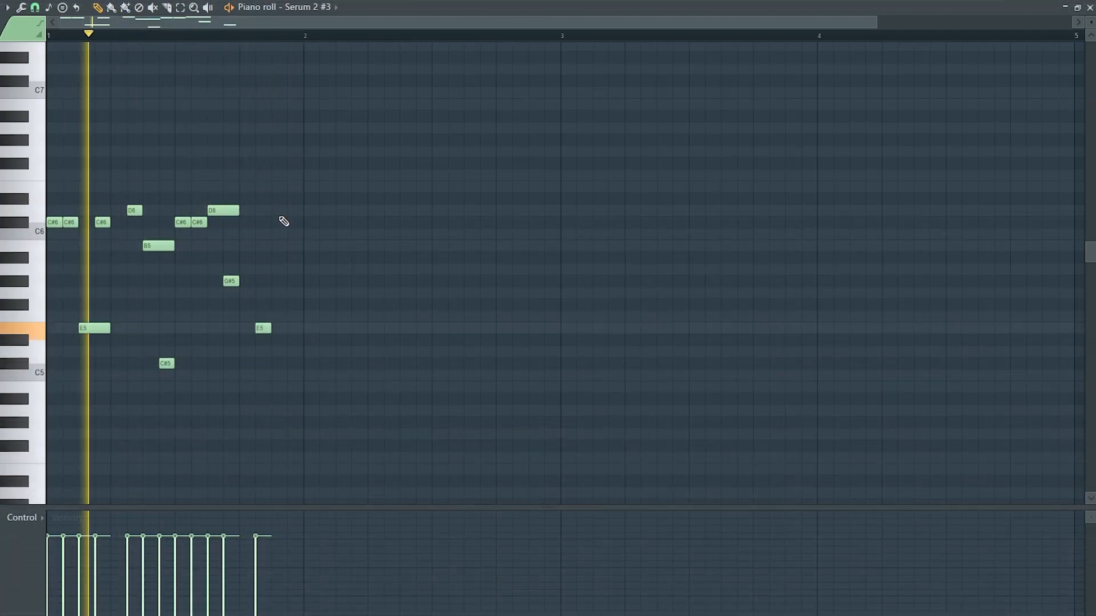
click(278, 211)
click(292, 222)
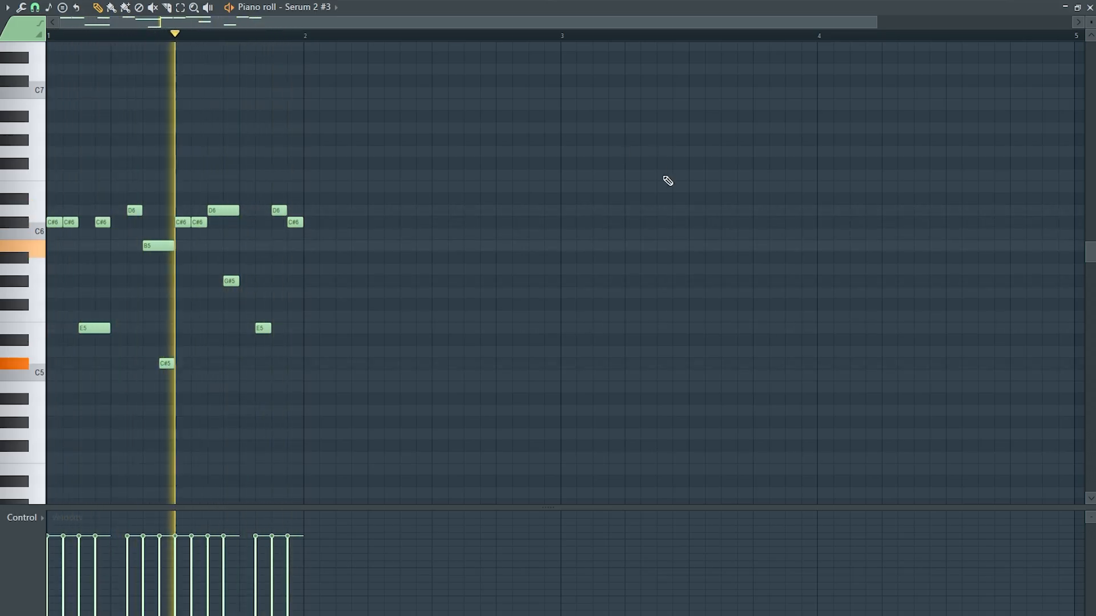
Step: Map velocity to the Filter 1 cutoff in Serum 2 #3
key(space)
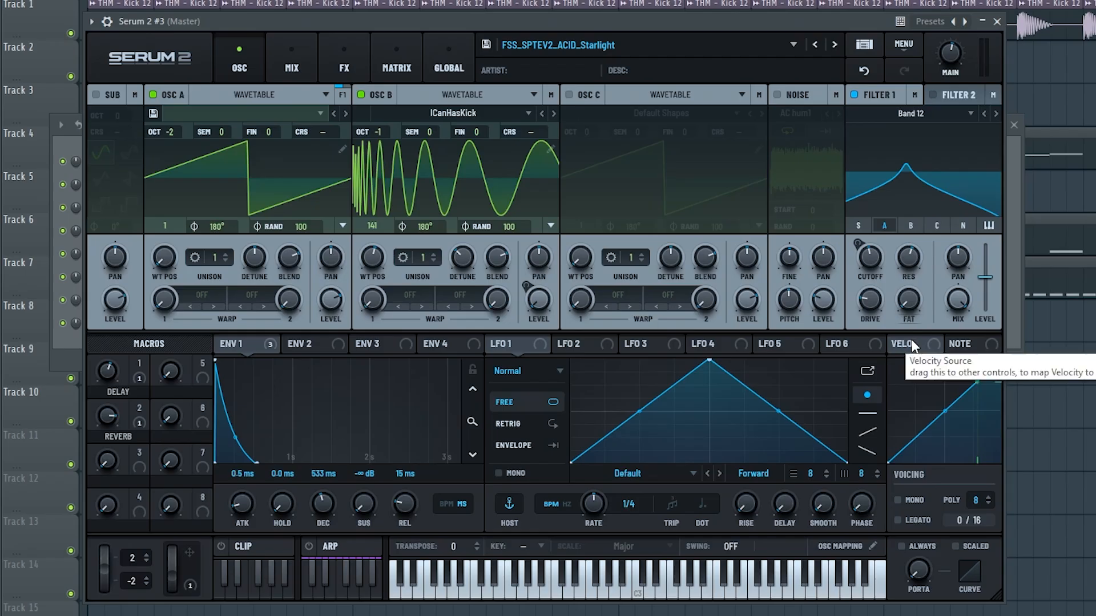
drag(912, 349, 873, 259)
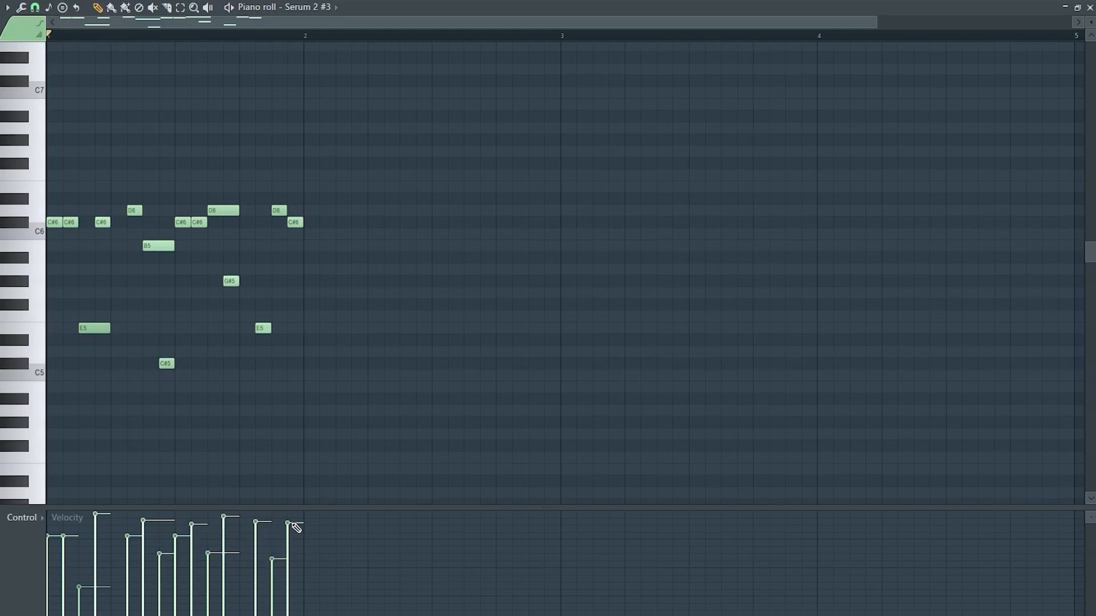
Step: Repeat the one-bar Serum 2 #3 melody to fill four bars and play it back
key(ctrl+a)
key(ctrl+b)
key(ctrl+b)
key(ctrl+b)
click(820, 36)
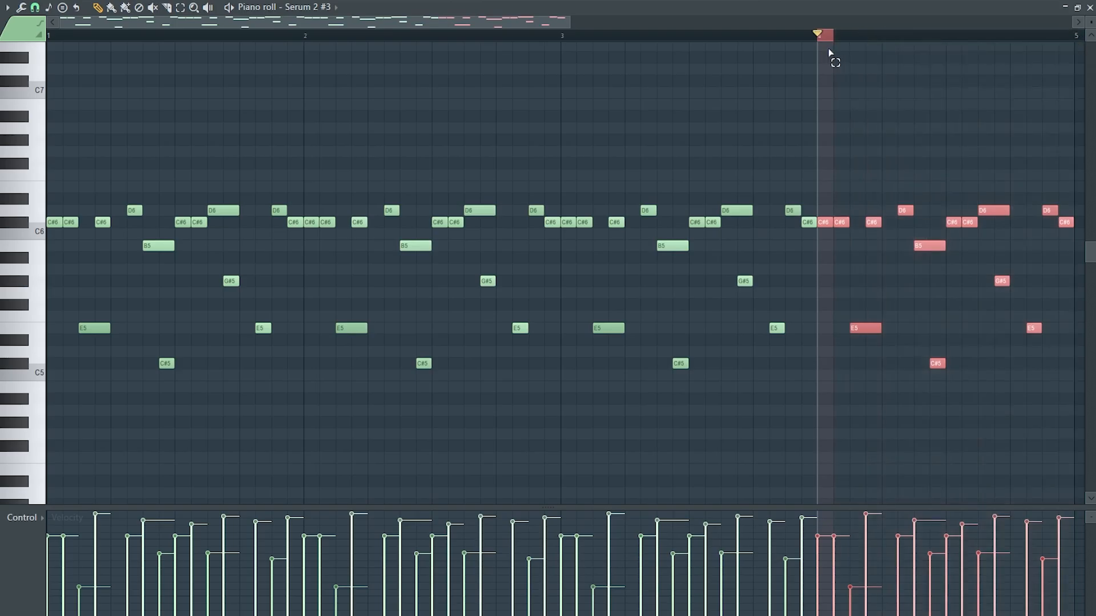
key(ctrl+d)
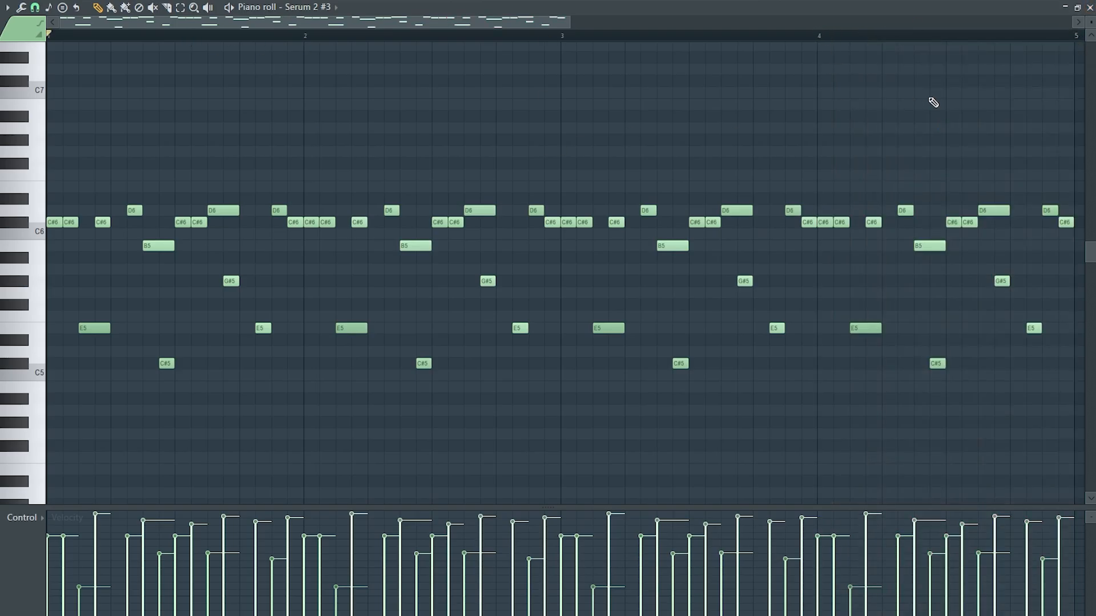
key(space)
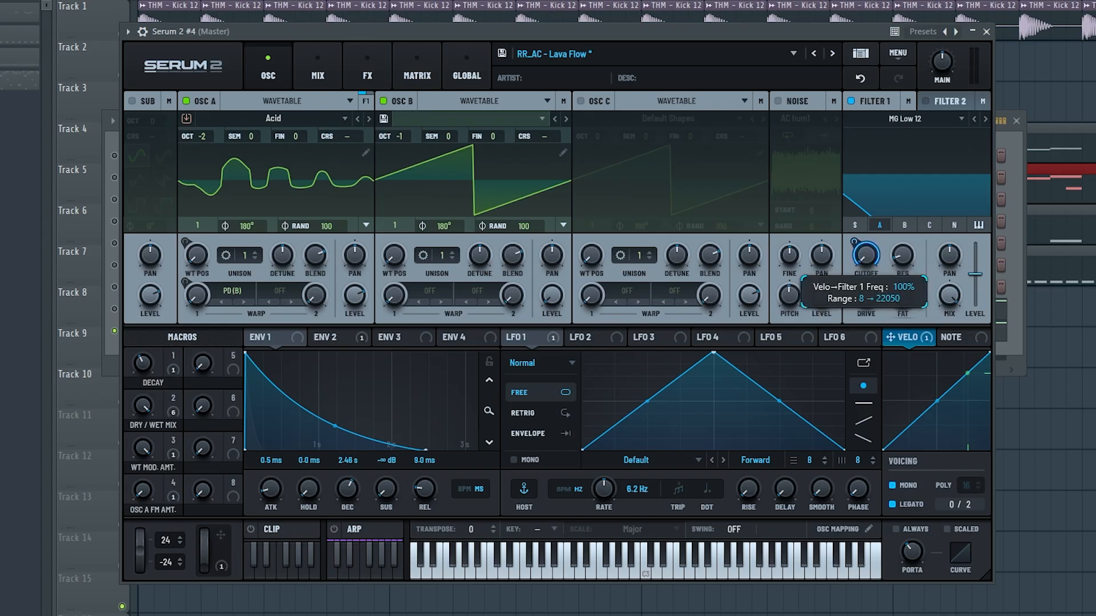
Step: Map velocity to the Filter 1 cutoff at 100% in Serum 2 #4 and audition the sound
drag(855, 27, 855, 30)
key(space)
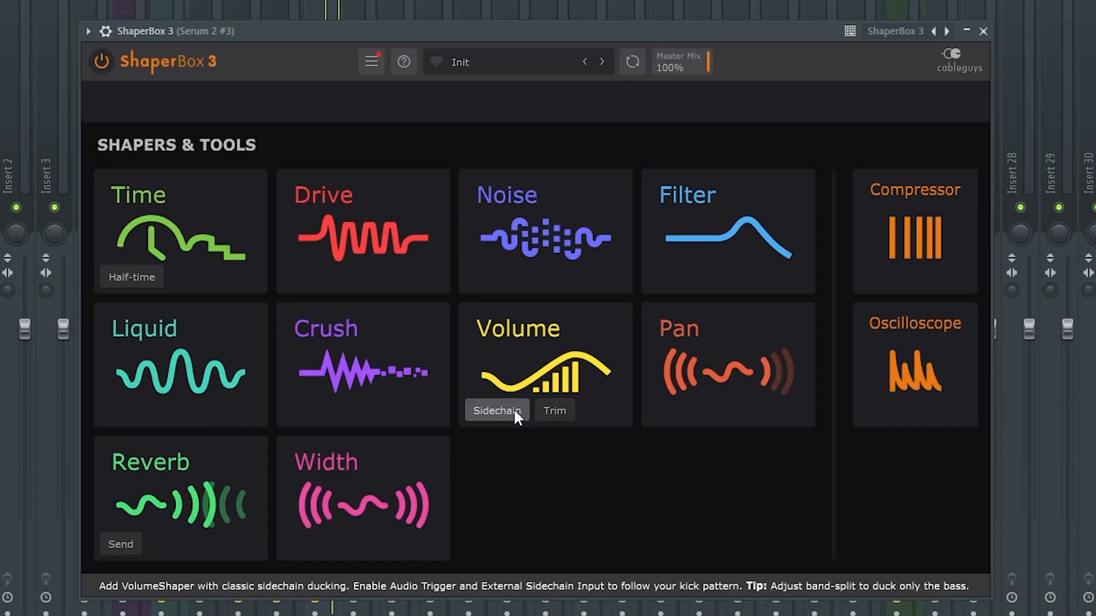
Step: Add sidechain volume ducking to Serum 2 #3 in ShaperBox 3 with the fourth sidechain curve, and test it during playback
click(513, 409)
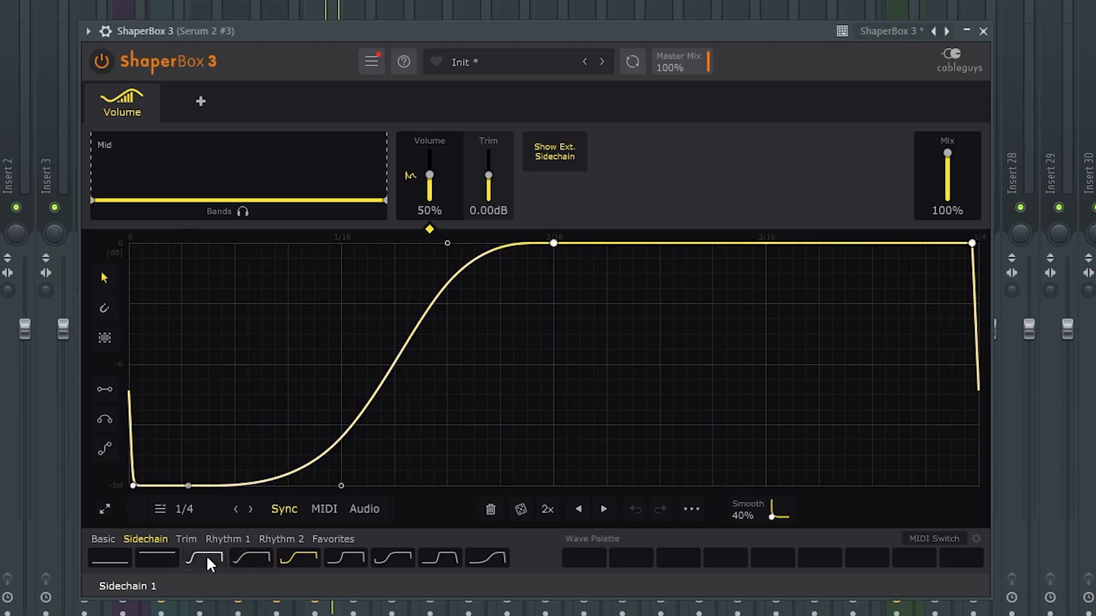
click(240, 559)
click(240, 559)
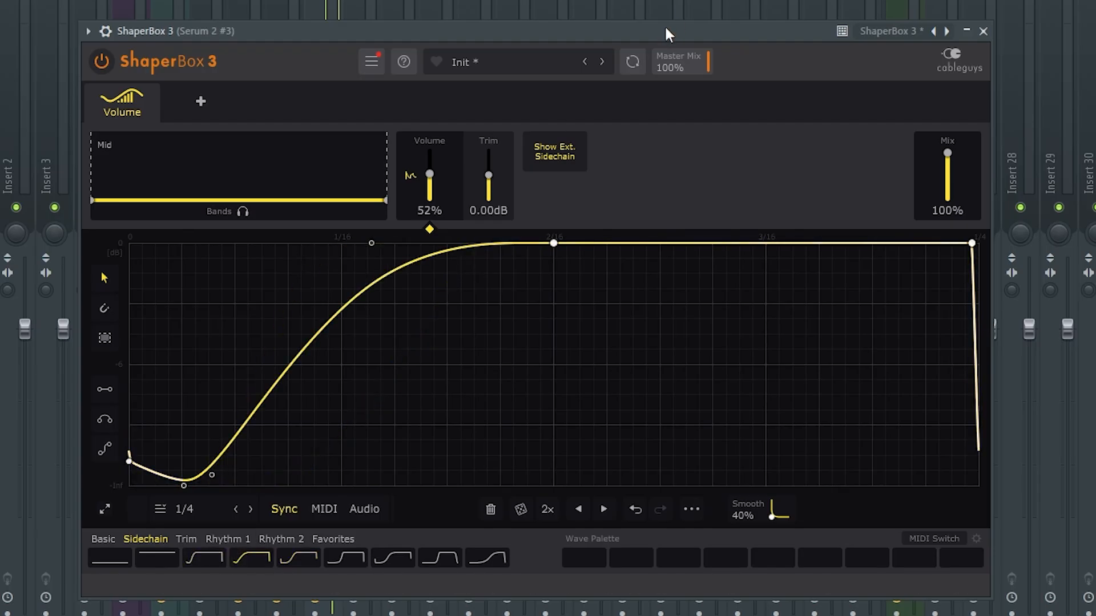
key(space)
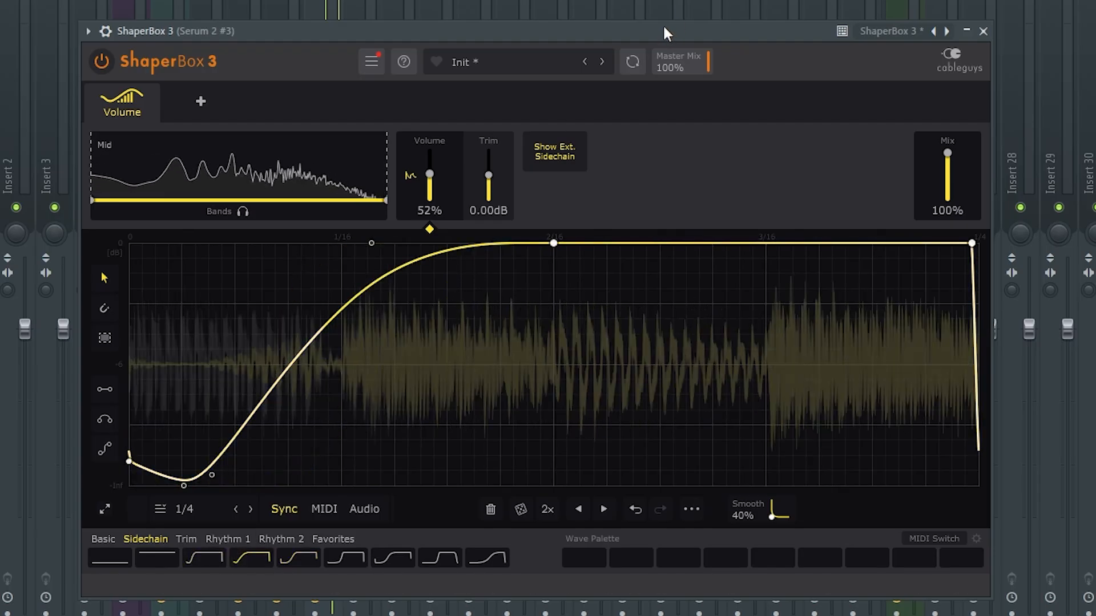
key(space)
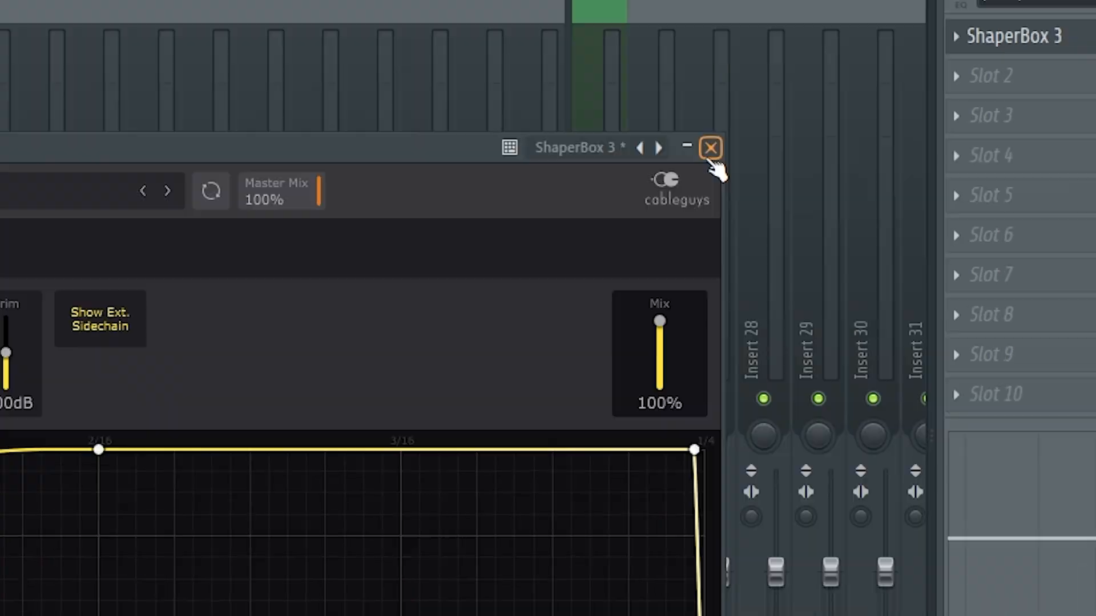
click(983, 31)
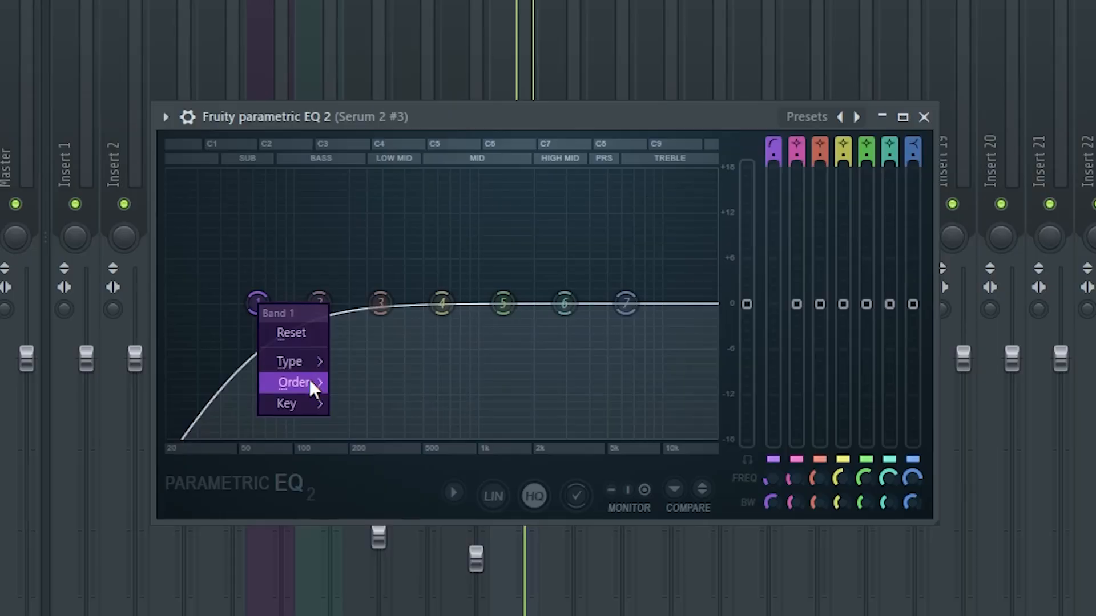
Step: Steepen band 1's low cut on Serum 2 #3's parametric EQ, move it to about 222 Hz, and dip band 6 slightly
click(365, 382)
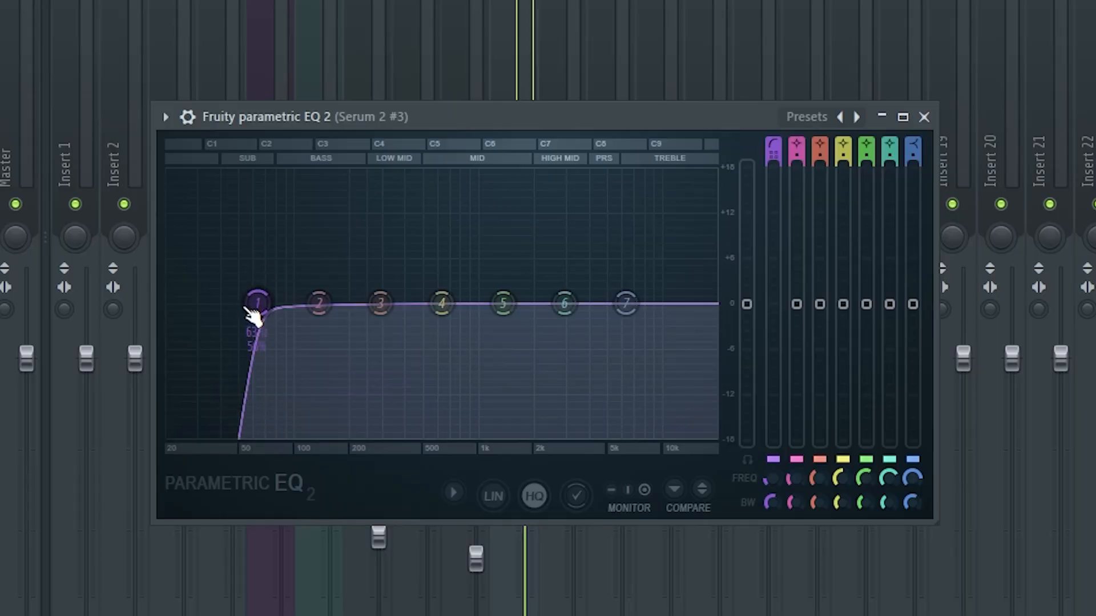
key(space)
drag(253, 312, 358, 305)
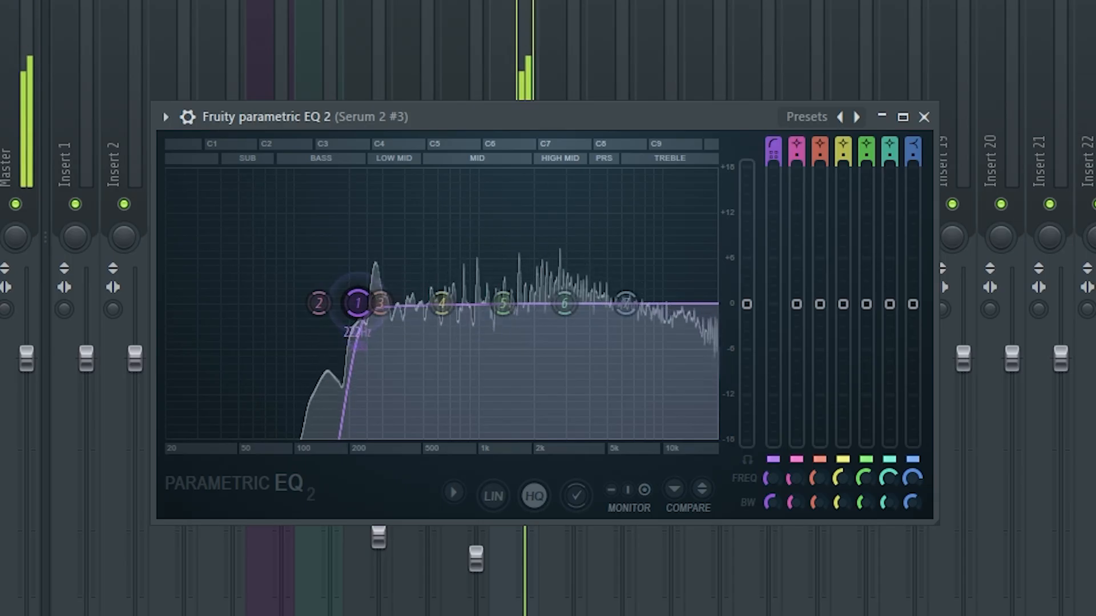
drag(564, 303, 545, 323)
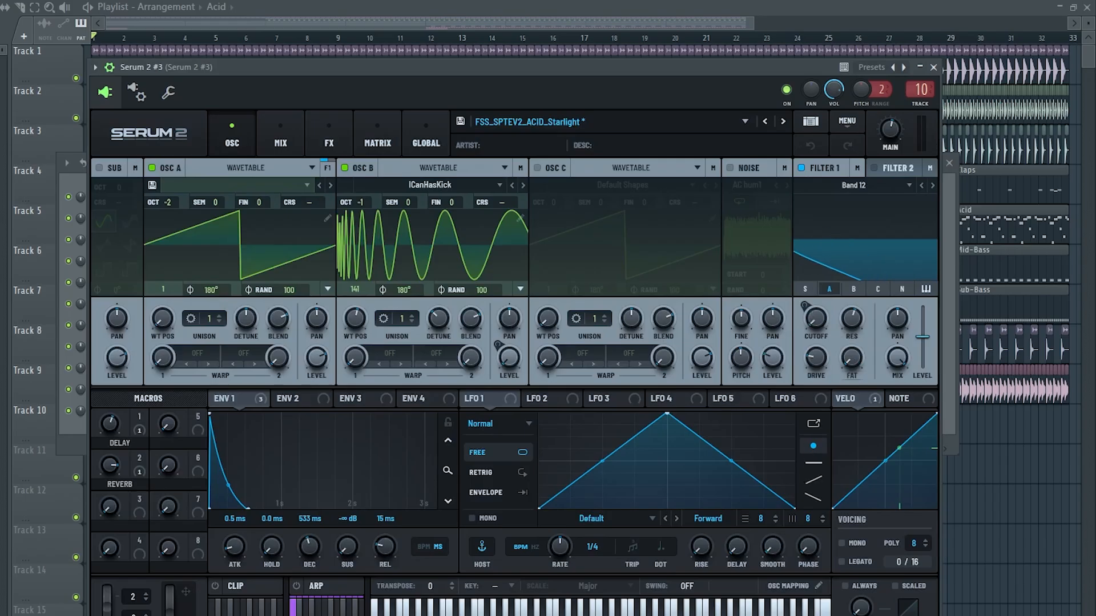
Step: Create an automation clip for Serum 2 #3's Filter 1 frequency, end it at bar 17 and adjust its end point
click(0, 0)
mouse_move(4, 131)
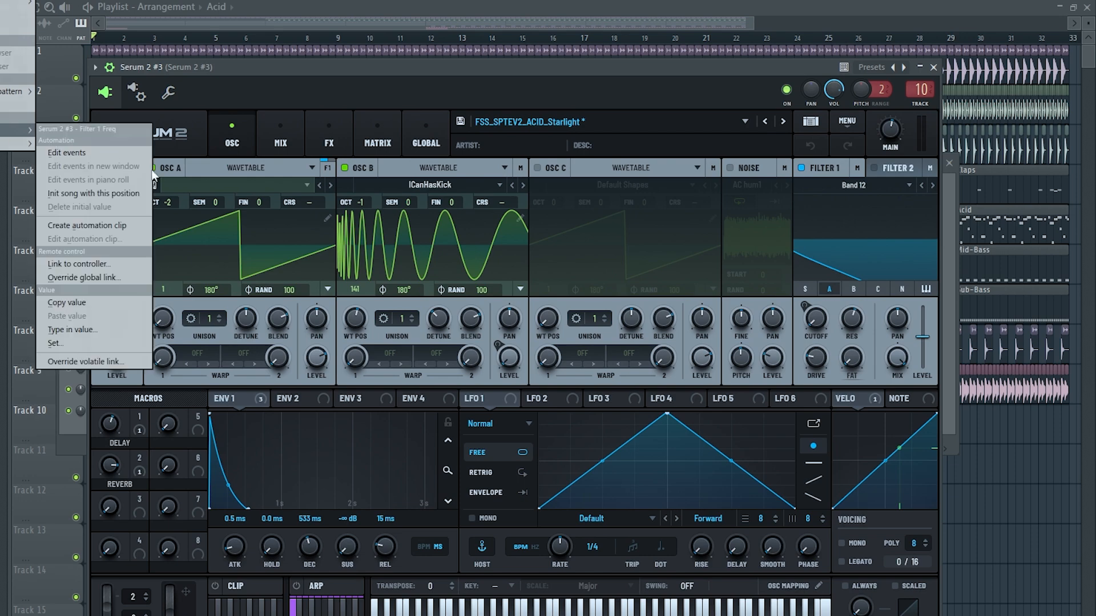
click(122, 226)
drag(847, 480, 583, 483)
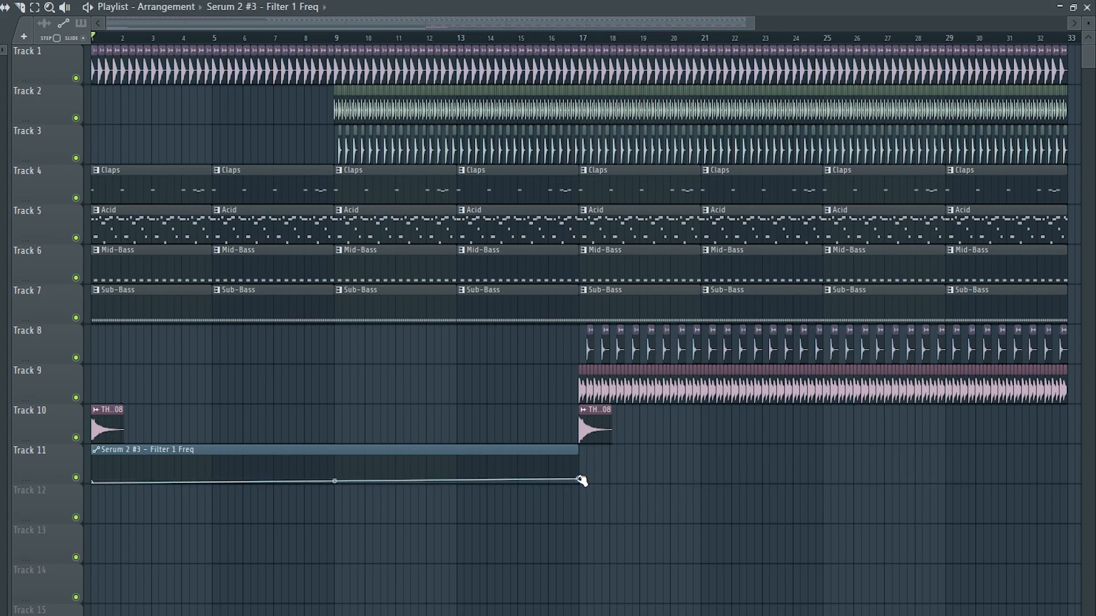
right_click(580, 479)
click(608, 615)
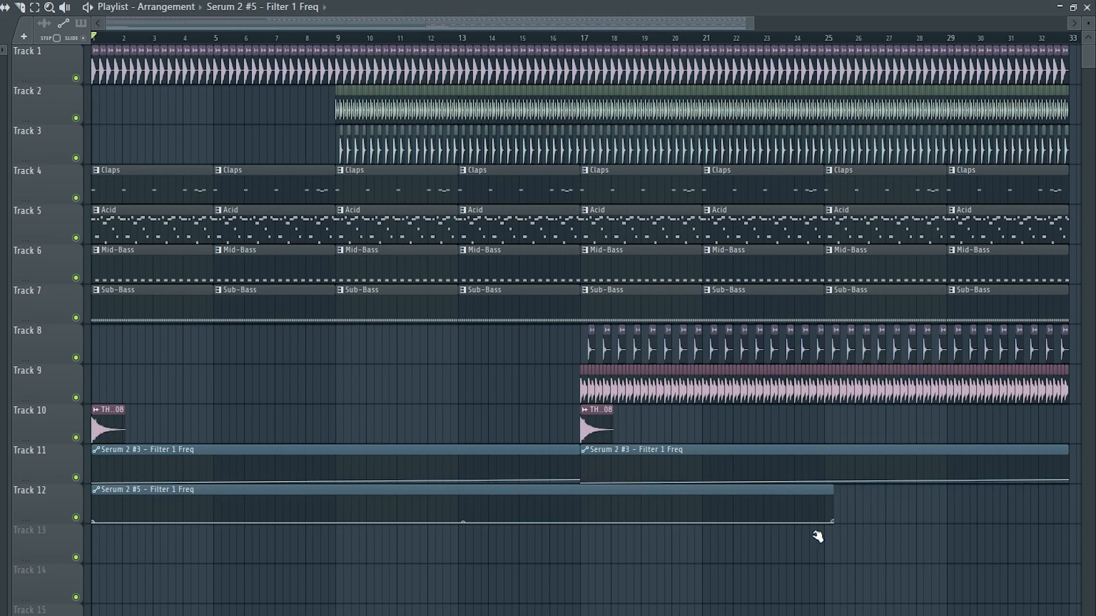
Step: Shorten the Serum 2 #5 Filter 1 frequency automation clip to end at bar 17
drag(820, 534, 583, 528)
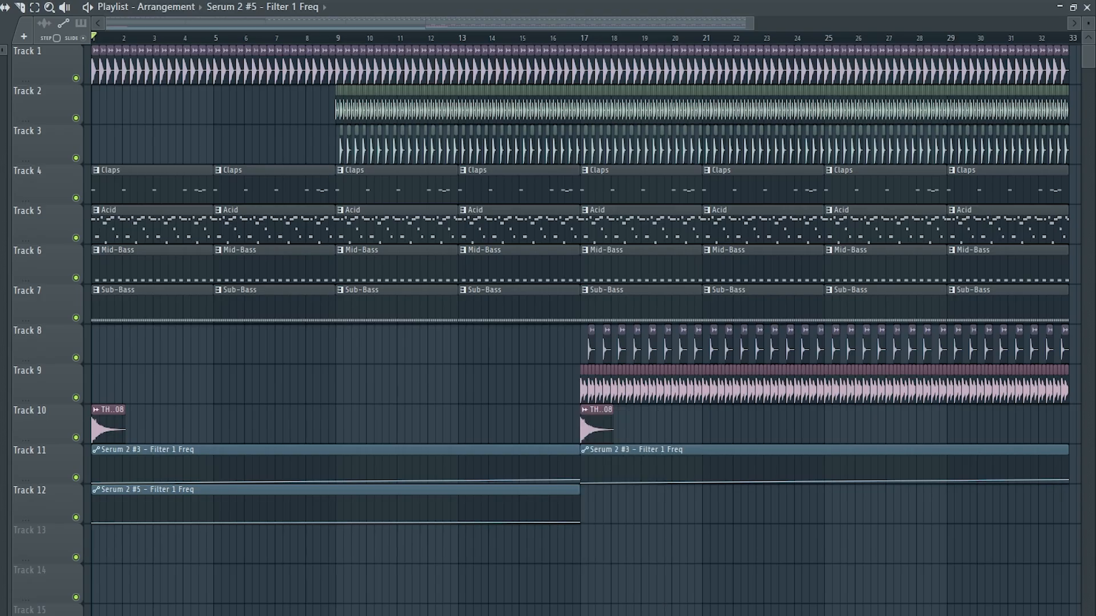
Step: Duplicate the Serum 2 #5 Filter 1 frequency automation clip to run from bar 17, and audition it with the Acid line
ctrl+drag(611, 518, 518, 506)
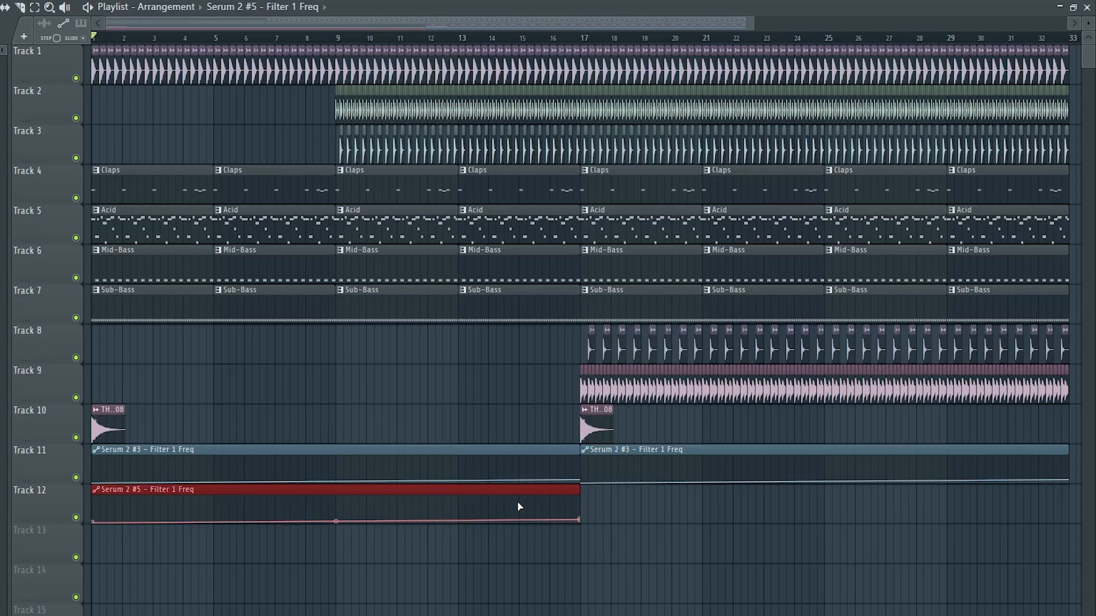
key(ctrl+b)
key(ctrl+d)
key(space)
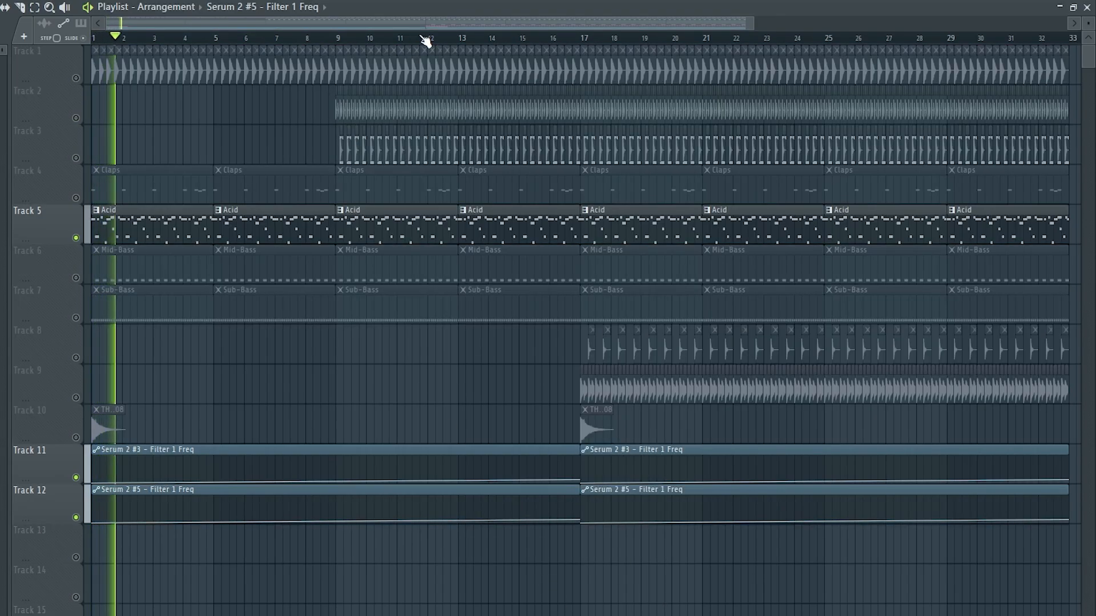
click(423, 41)
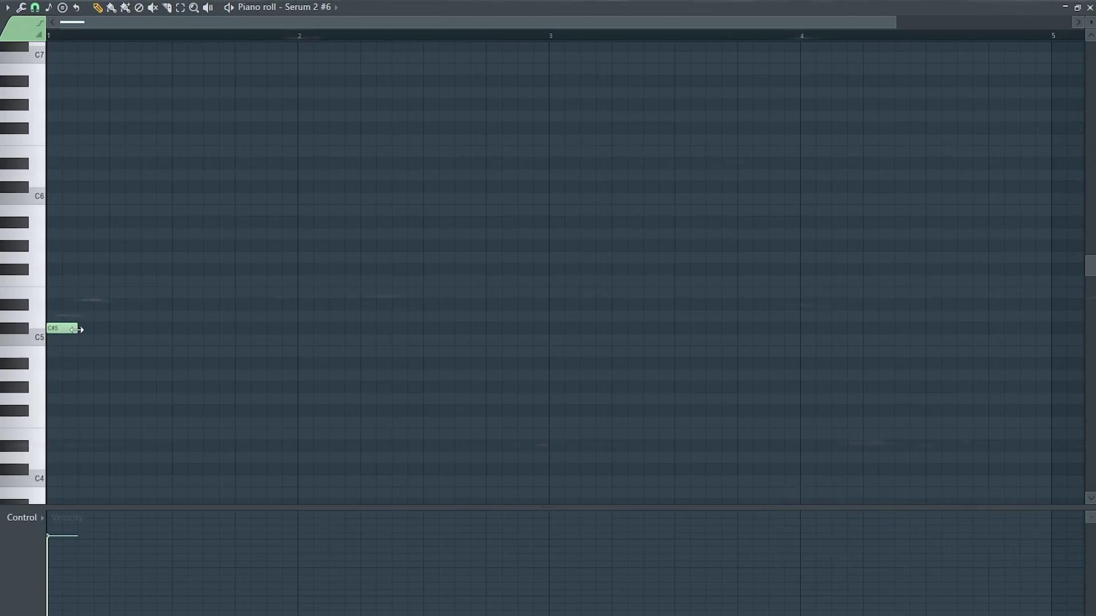
Step: Write a four-bar Serum 2 #6 melody using C#5, D5 and E5 notes, ending on B4, and play it back
click(287, 292)
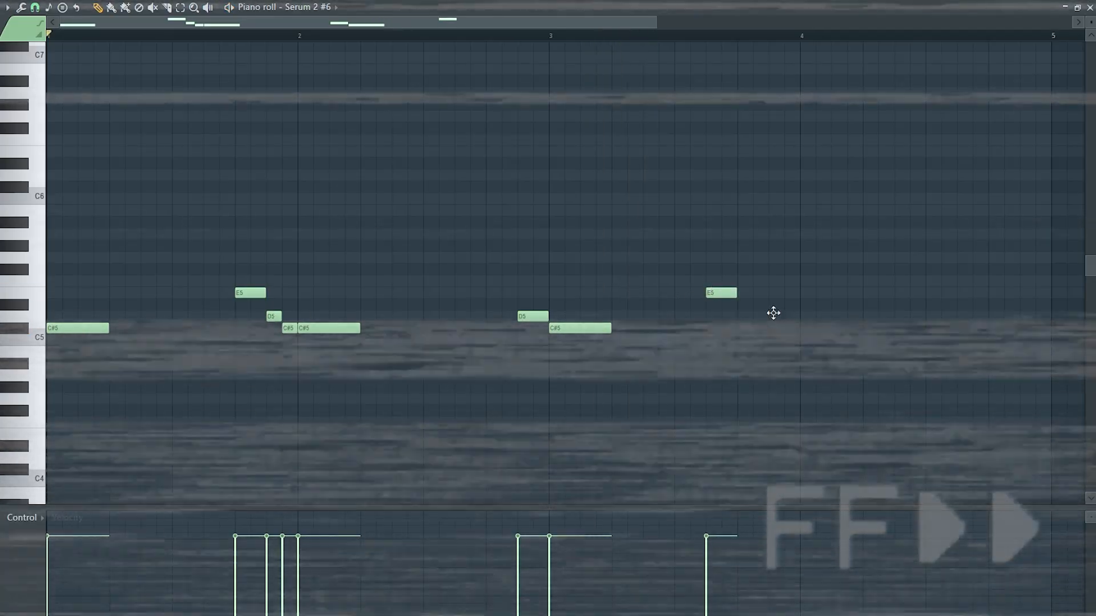
key(space)
drag(814, 328, 861, 329)
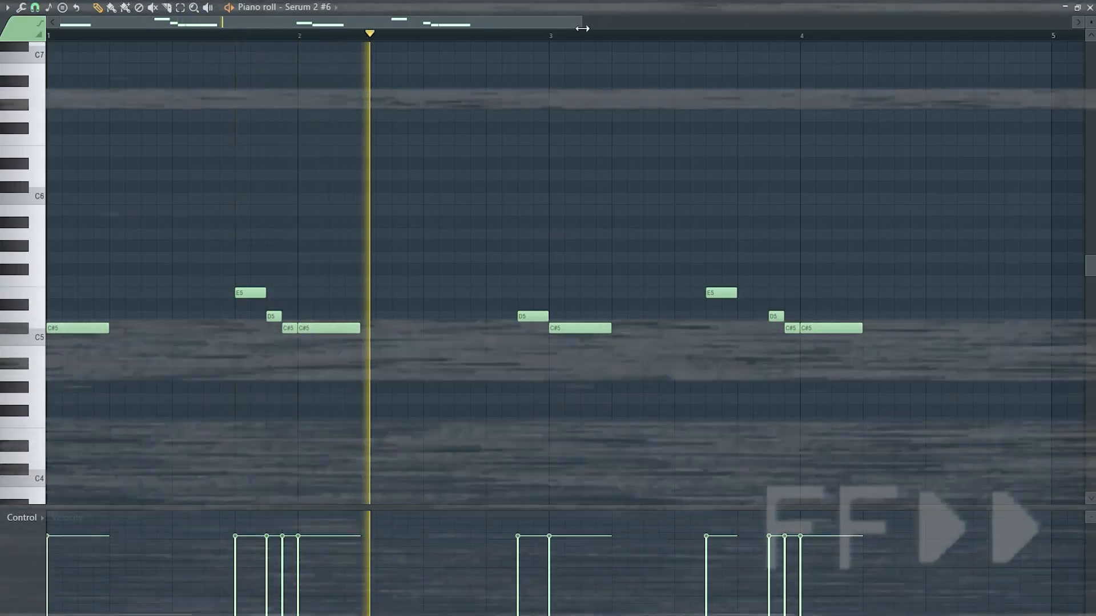
drag(582, 26, 569, 33)
scroll(697, 200, down, 3)
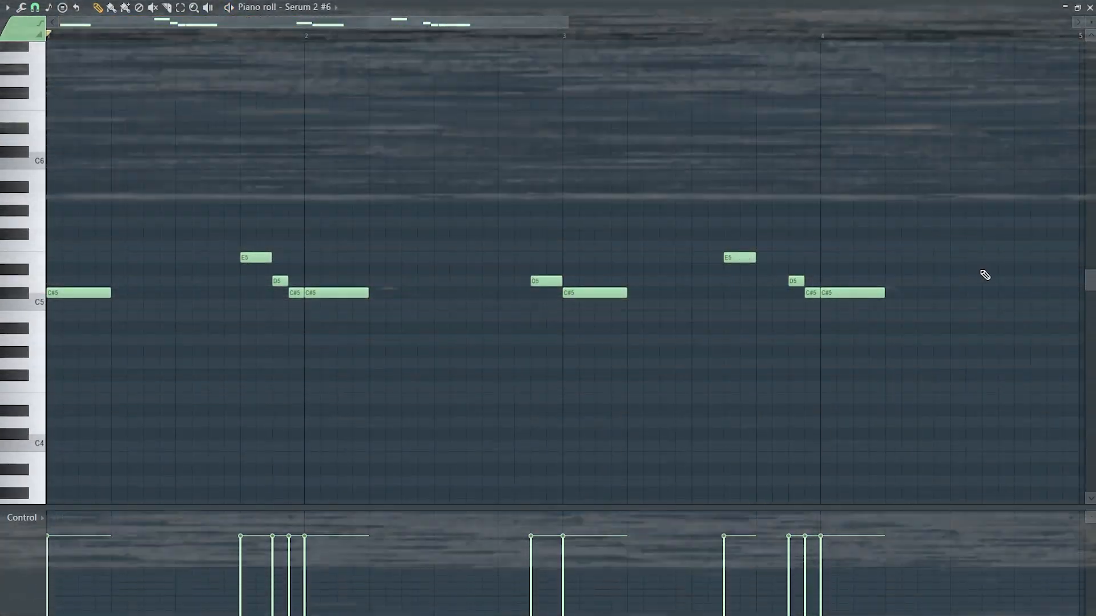
click(959, 281)
click(990, 293)
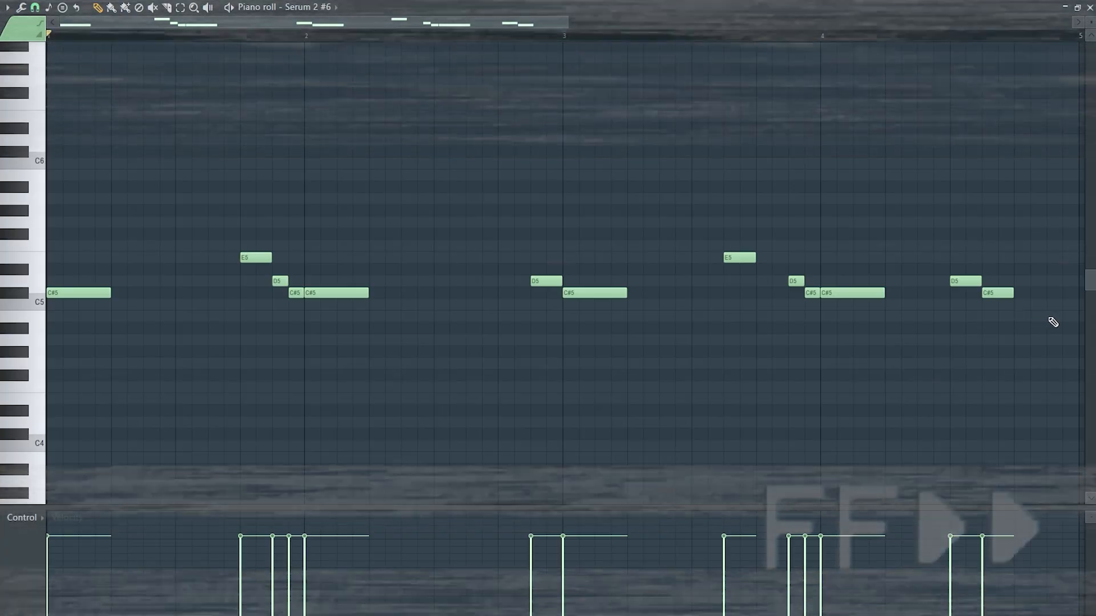
click(1054, 316)
key(space)
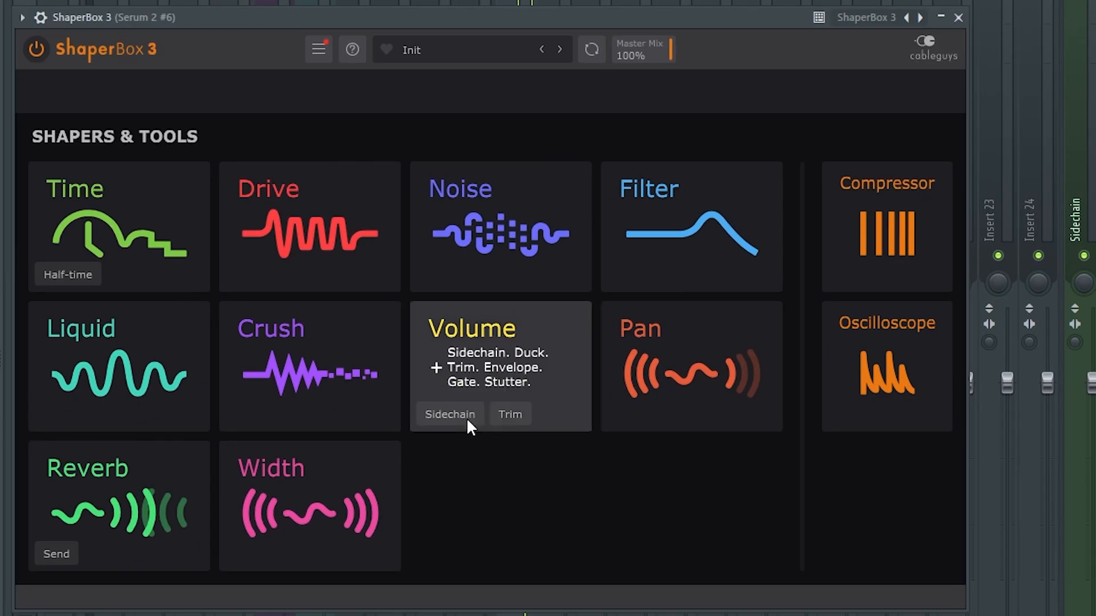
Step: Add sidechain volume ducking to Serum 2 #6 in ShaperBox 3 with the fourth sidechain curve
click(467, 418)
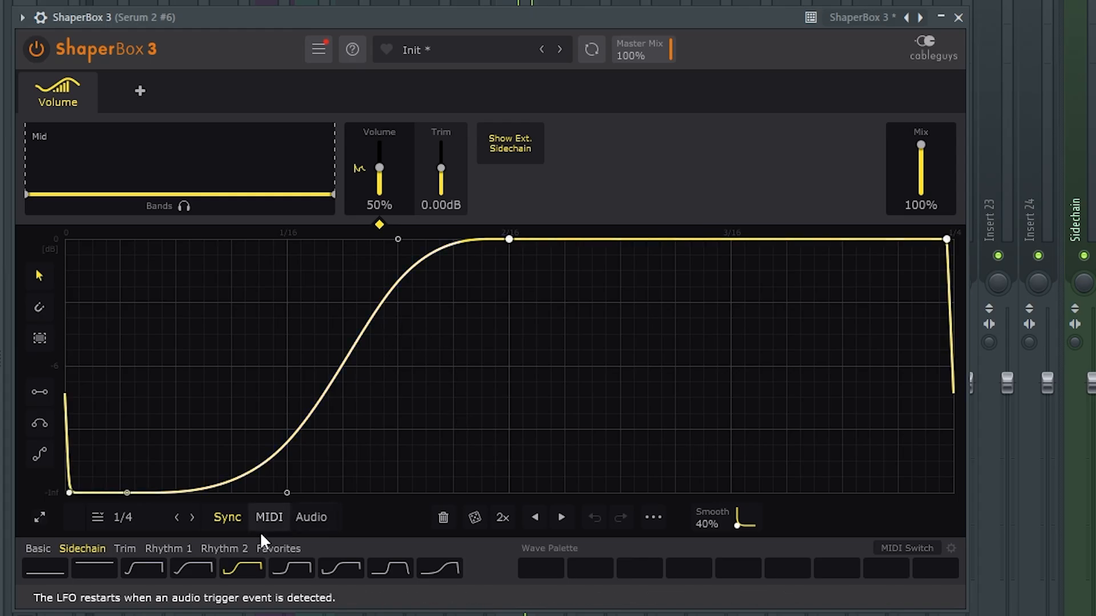
click(194, 569)
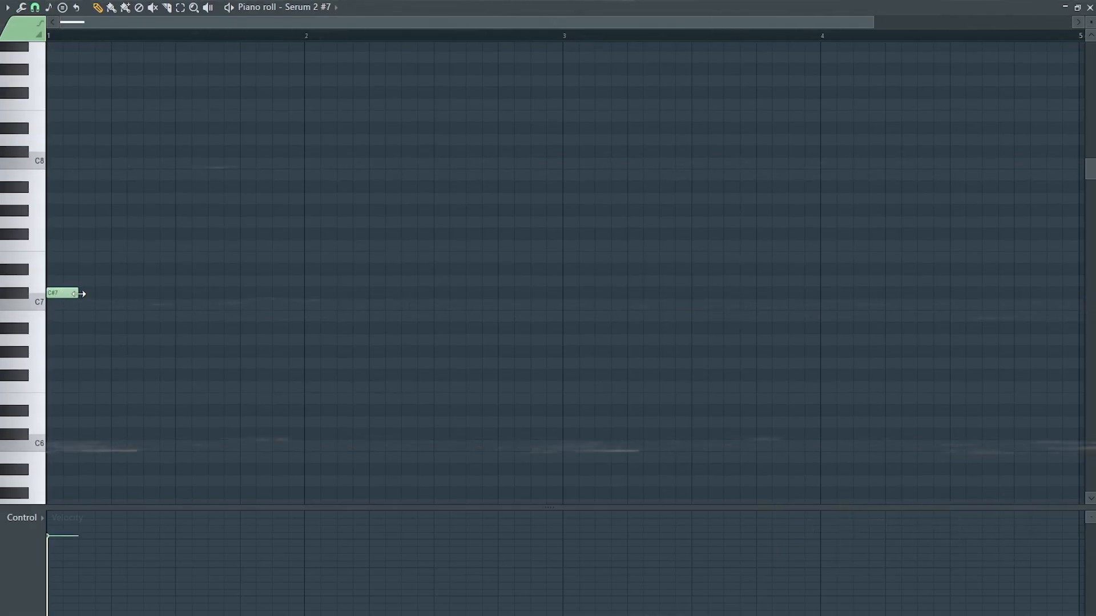
Step: Fill bar 1 of Serum 2 #7 with a long C#7 and a short D7, and repeat the pair through bar 4
drag(79, 292, 243, 288)
click(244, 282)
drag(434, 282, 109, 269)
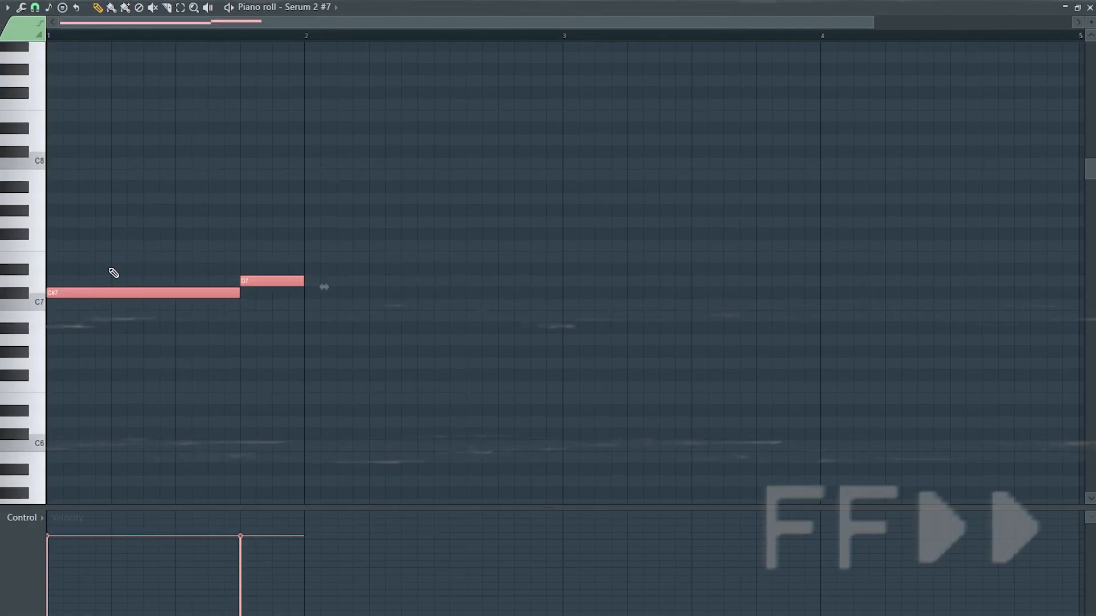
key(ctrl+b)
key(ctrl+b)
key(ctrl+b)
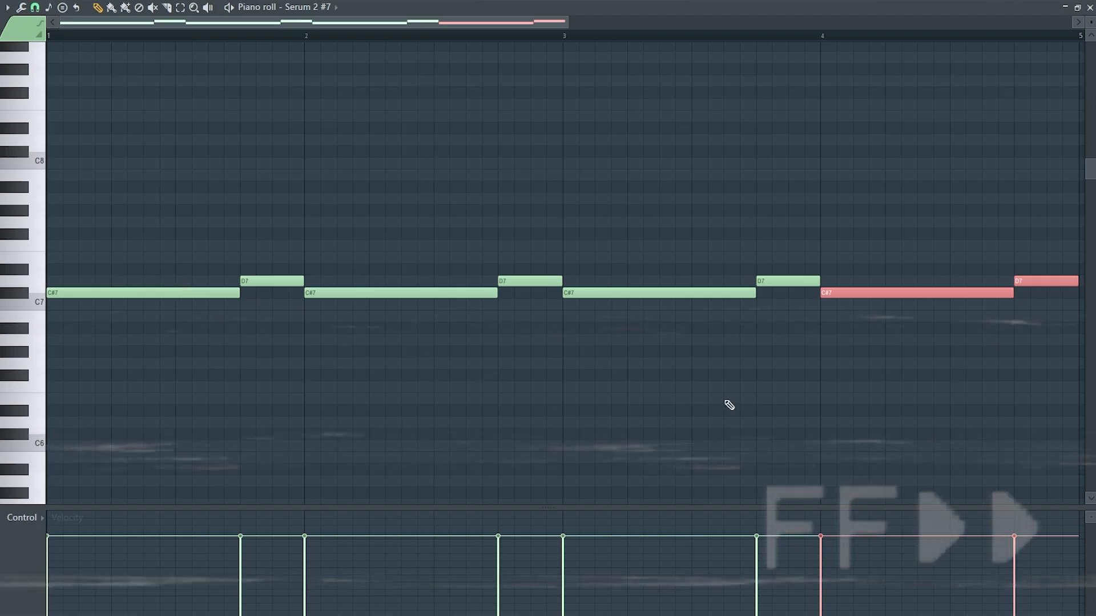
Step: Vary bar 4 of the Serum 2 #7 pattern by shortening the C#7, bringing D7 earlier and ending on B6
key(ctrl+d)
drag(1021, 297, 954, 296)
drag(1047, 282, 1030, 319)
click(1029, 307)
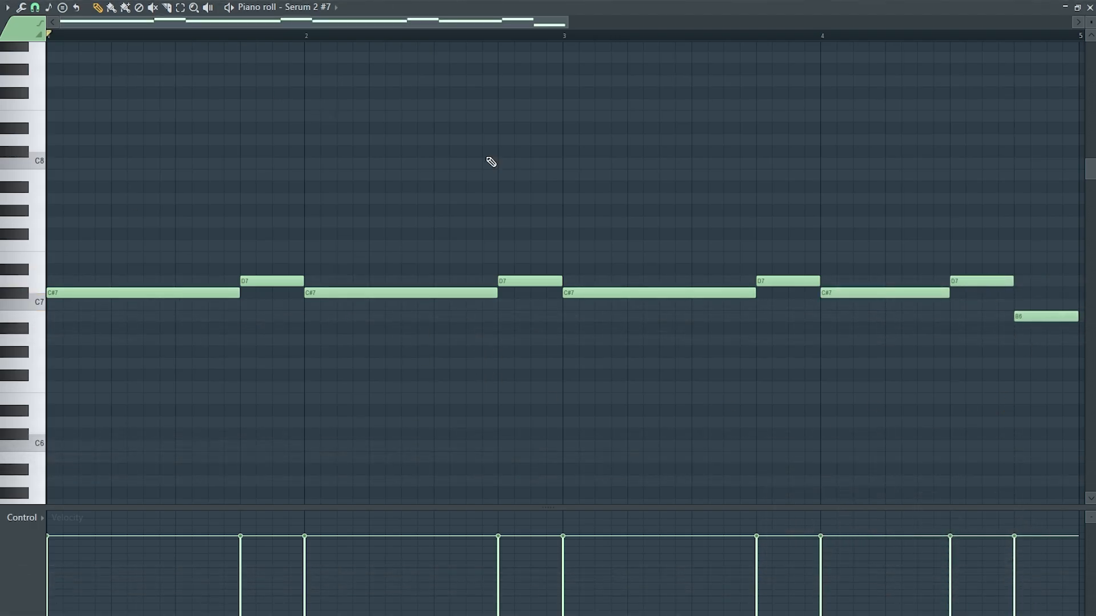
key(space)
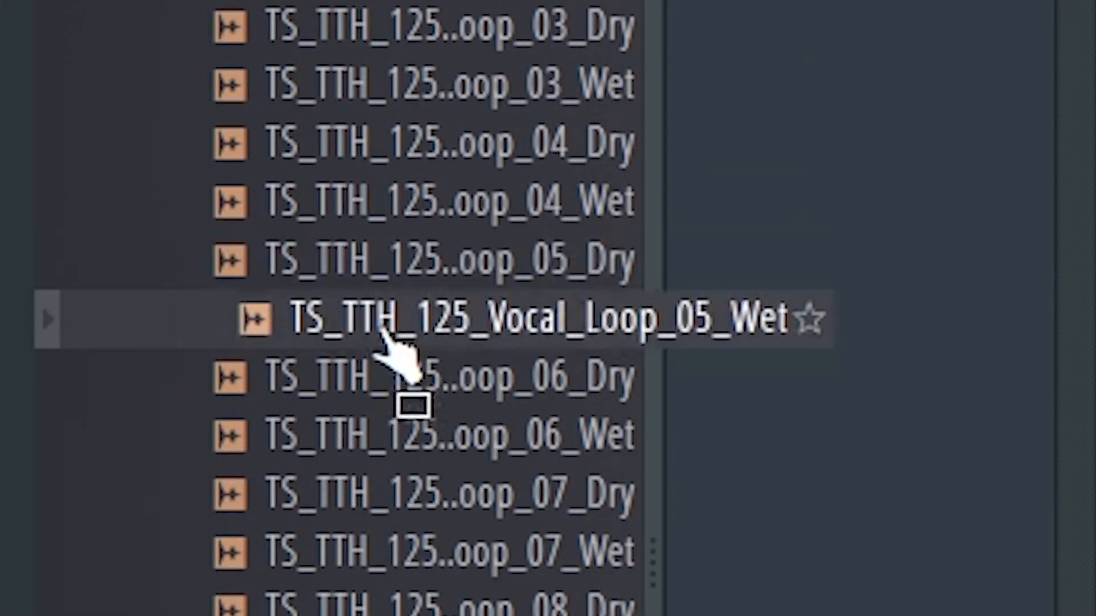
Step: Place TS_TTH_125_Vocal_Loop_05_Wet on Track 10 at bar 17 and time-stretch it to four bars in Stretch mode
drag(434, 386, 630, 396)
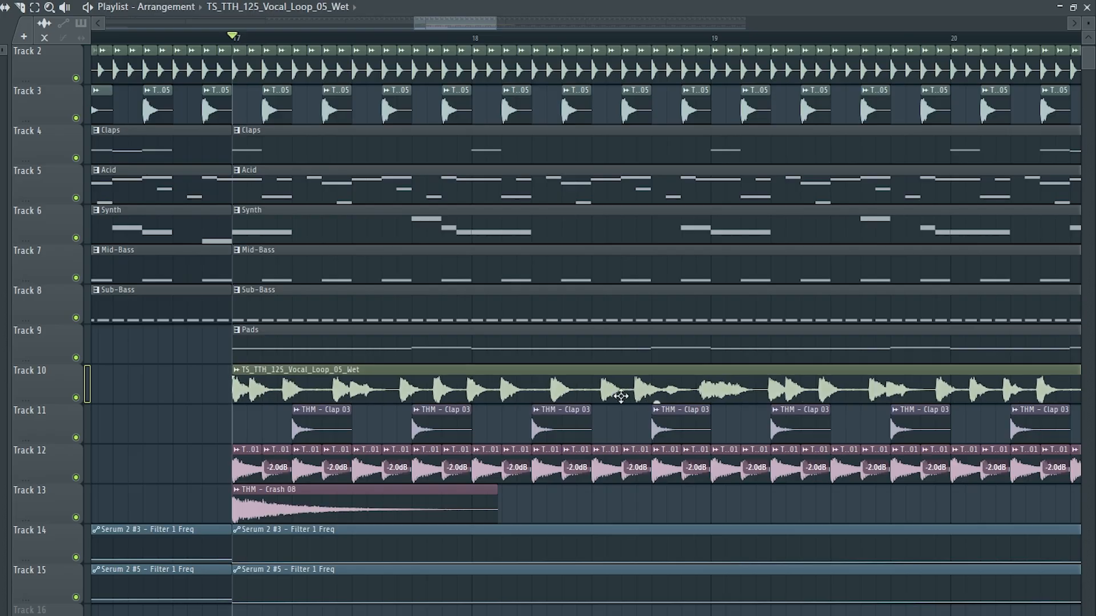
scroll(746, 395, down, 3)
double_click(760, 386)
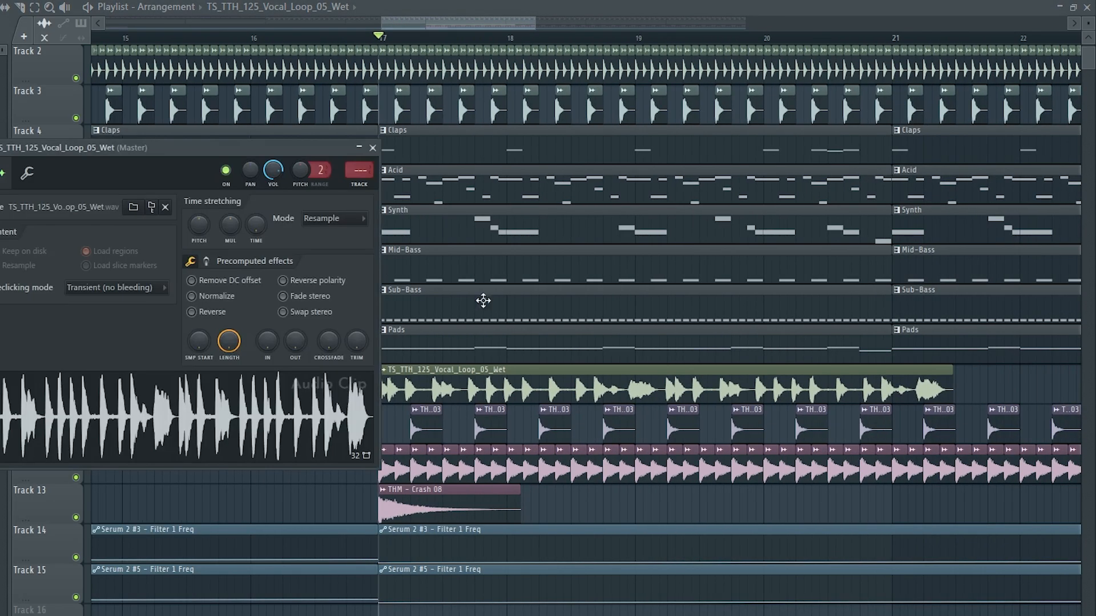
click(330, 219)
click(325, 260)
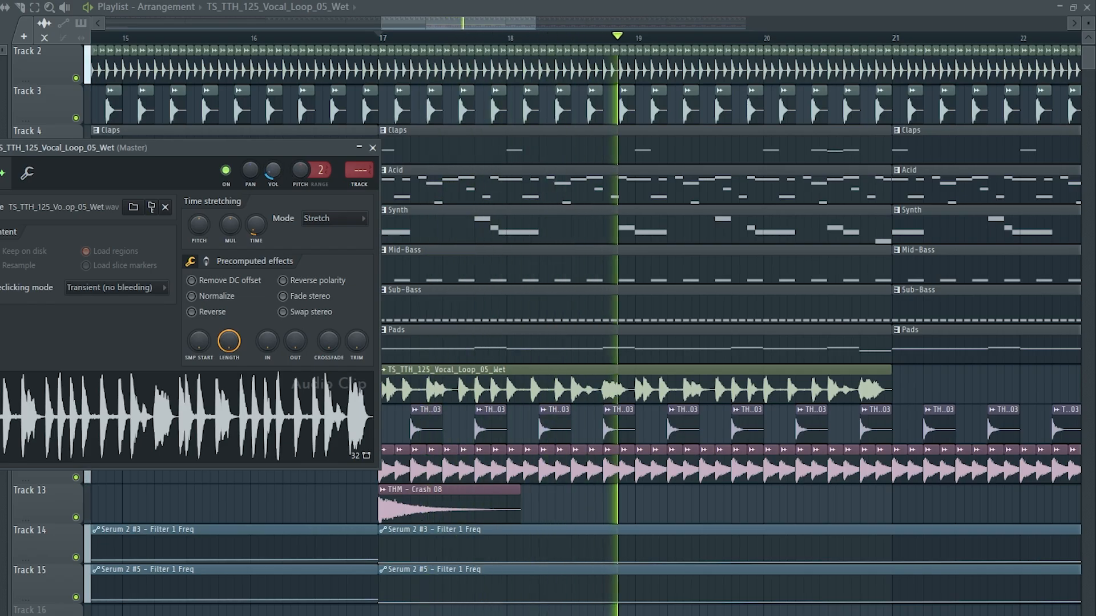
key(space)
click(373, 148)
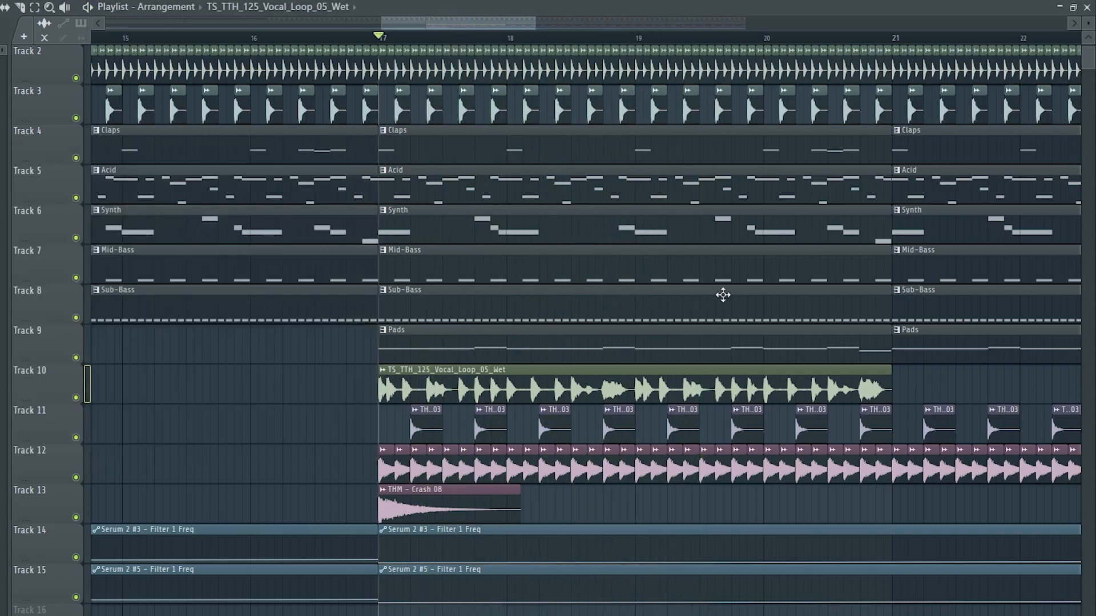
Step: Duplicate the vocal loop clip so it repeats from bar 21
click(804, 378)
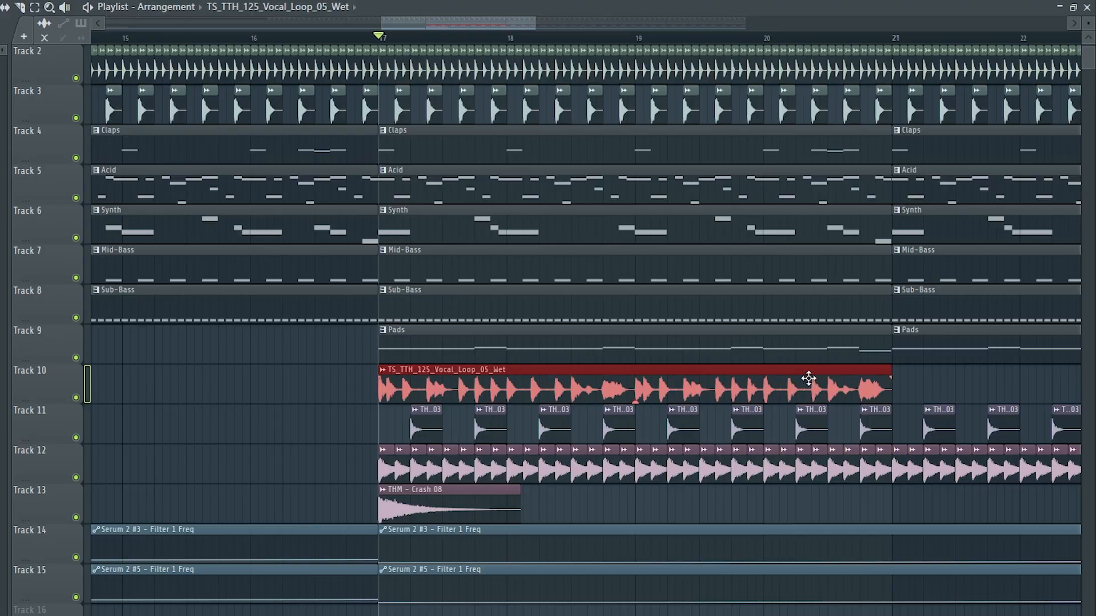
key(ctrl+b)
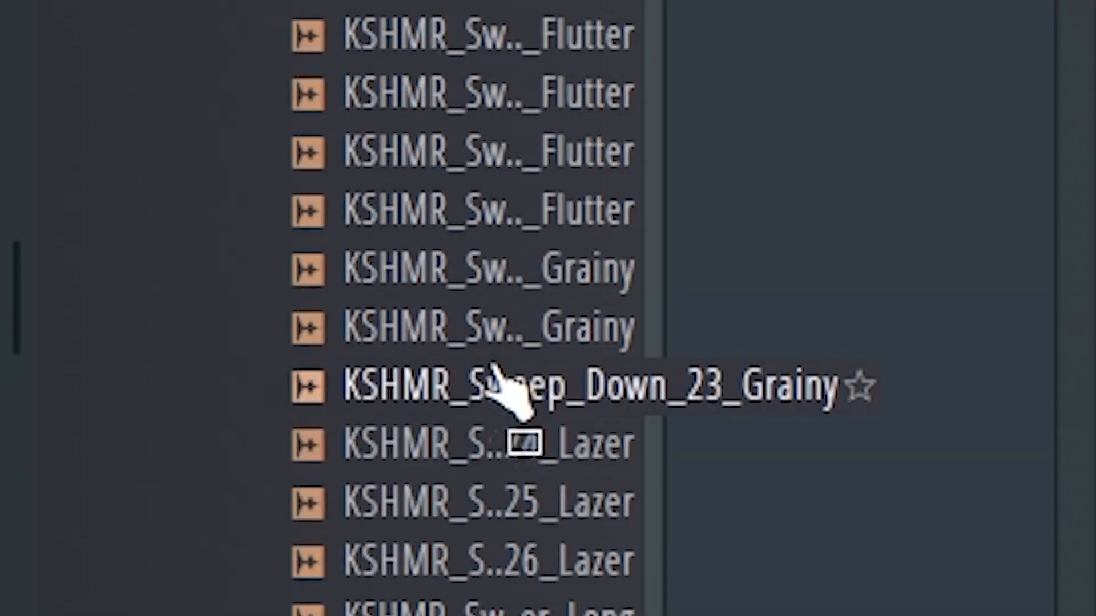
Step: Place KSHMR_Sweep_Down_22_Grainy at bar 17 on Track 14, below the crash, and lower its volume
drag(463, 342, 967, 440)
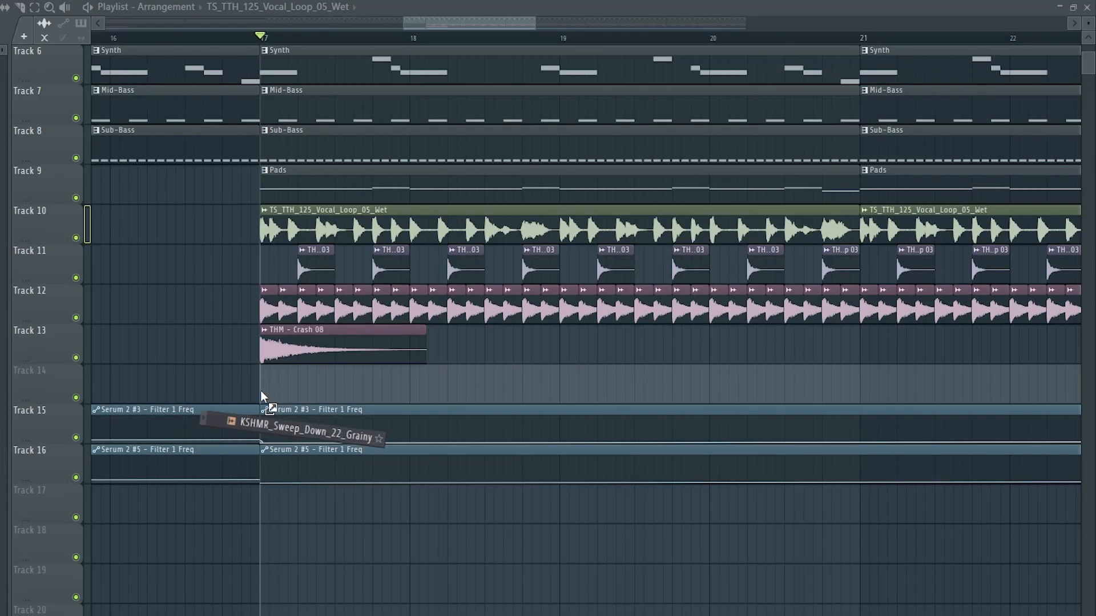
drag(263, 397, 263, 388)
double_click(308, 376)
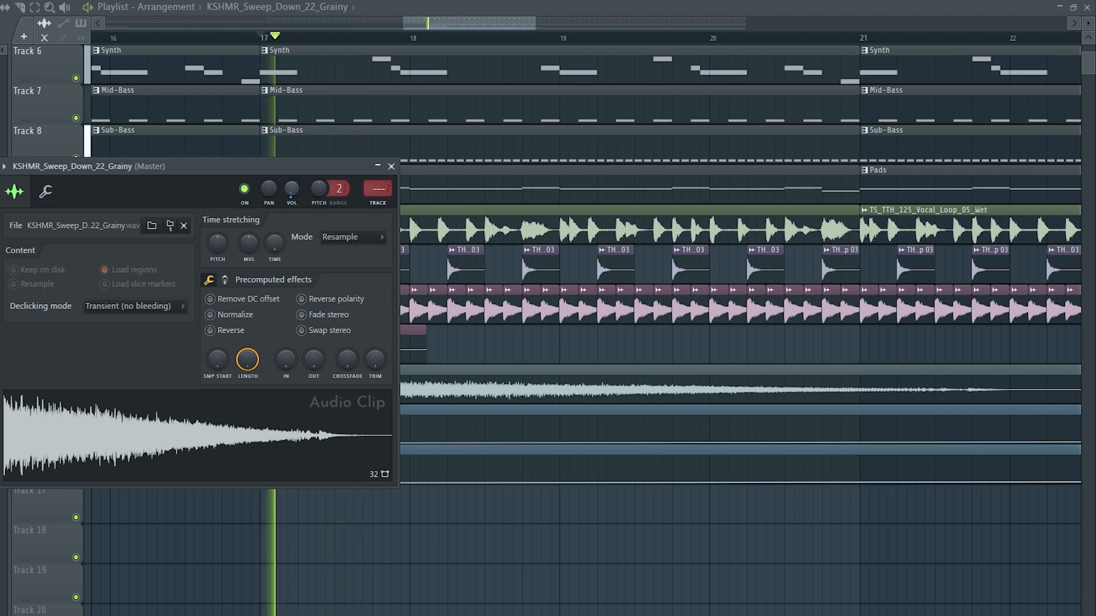
click(391, 166)
Step: Move the entire arrangement 24 bars later so that it starts at bar 25
scroll(571, 342, up, 5)
key(ctrl+a)
drag(356, 288, 809, 293)
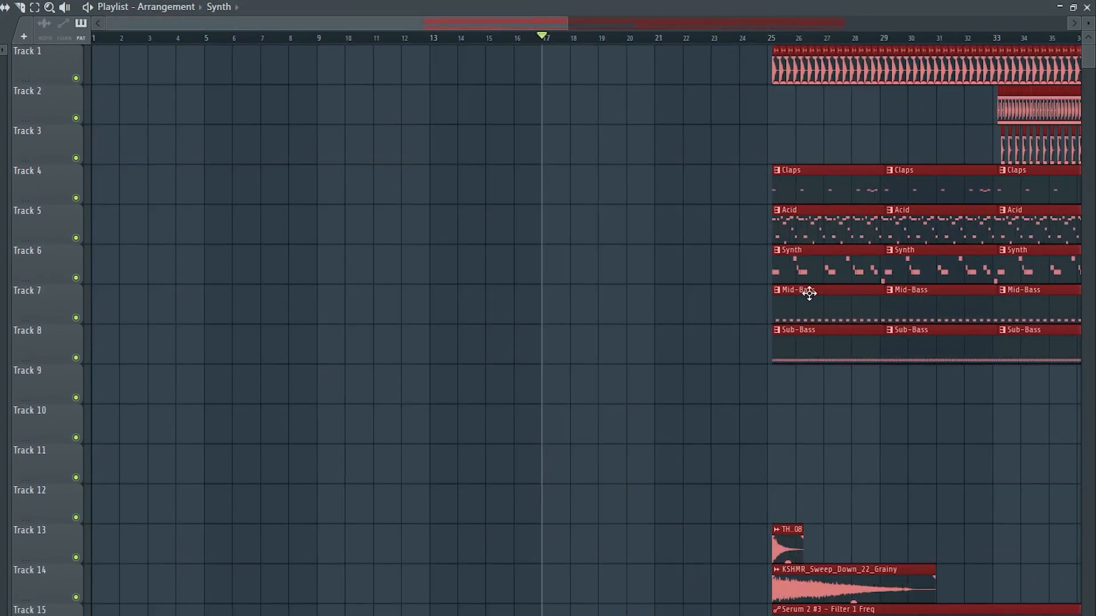
scroll(751, 298, down, 2)
click(752, 298)
scroll(667, 467, down, 3)
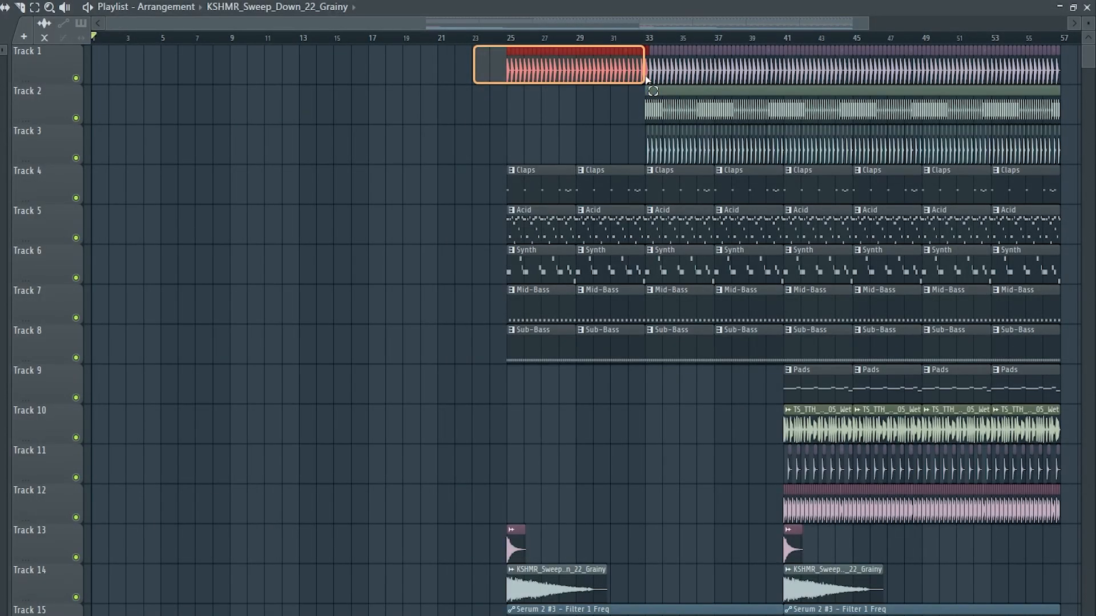
Step: Copy eight bars of the Track 1 drums, Claps, Mid-Bass and Sub-Bass to bar 1 and repeat them up to bar 17
drag(649, 80, 650, 81)
drag(632, 330, 637, 324)
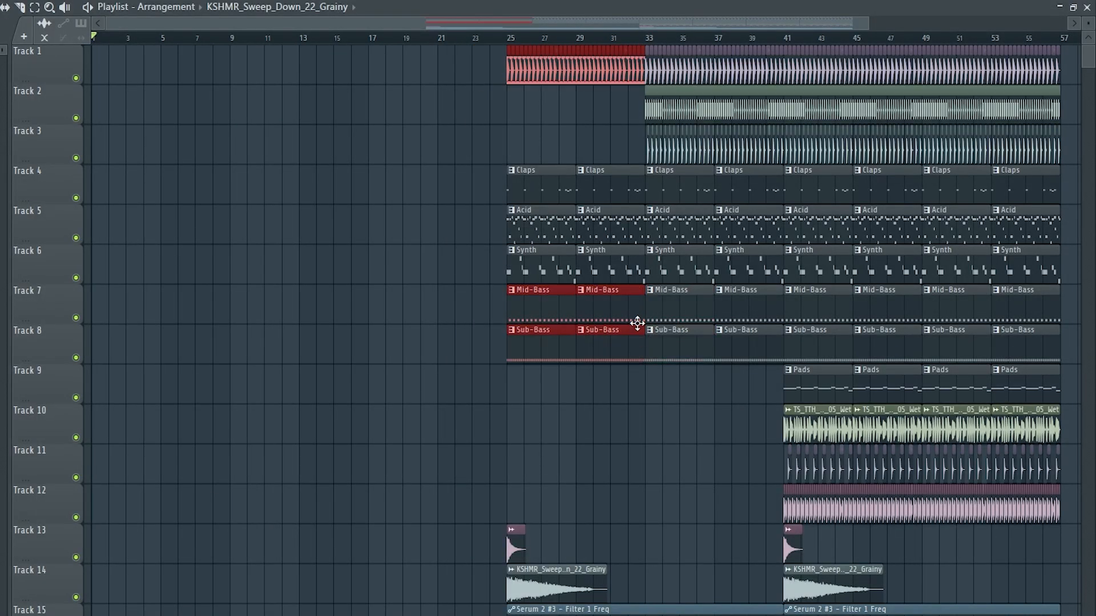
key(ctrl+b)
drag(713, 189, 161, 188)
key(ctrl+b)
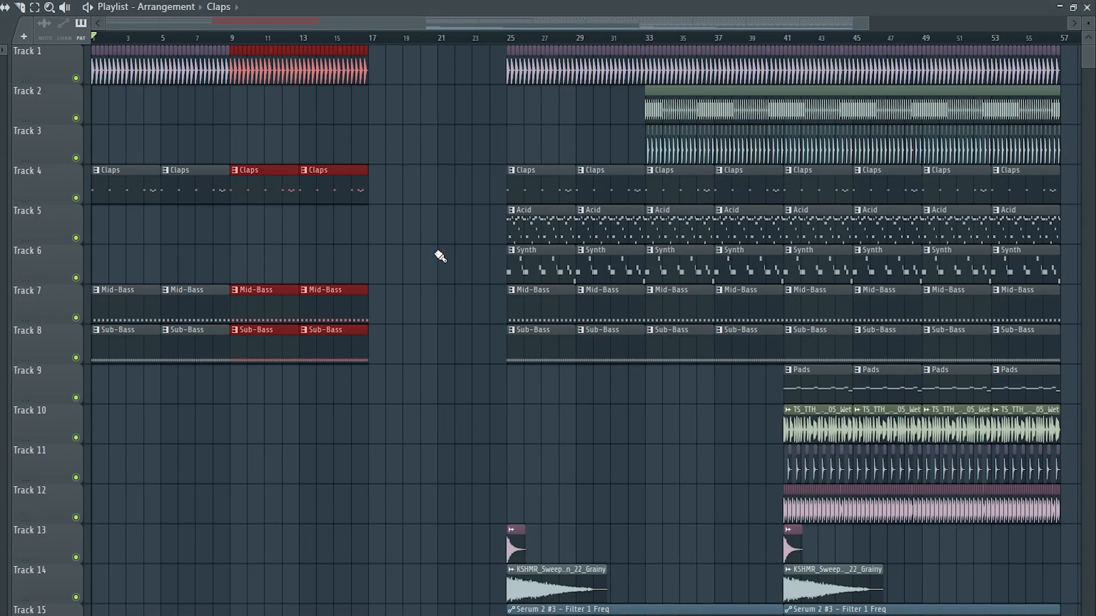
Step: Copy eight bars of the Track 2, Track 3 and Synth clips to bar 9, and add vocal loops at bars 9 and 13
click(449, 264)
drag(641, 119, 785, 163)
key(ctrl+b)
drag(822, 270, 281, 276)
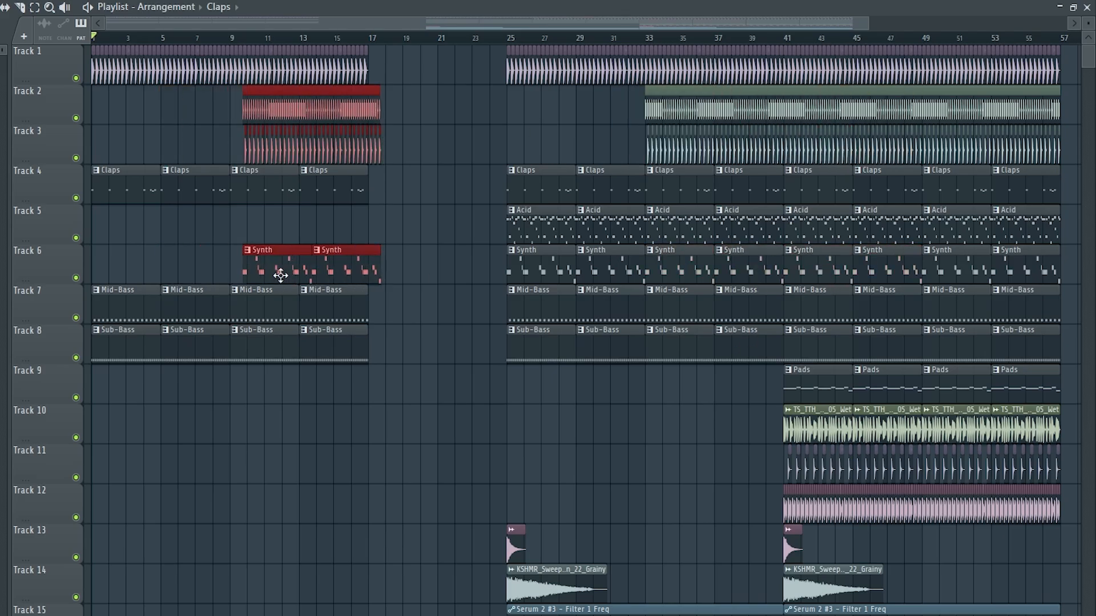
click(268, 426)
click(352, 426)
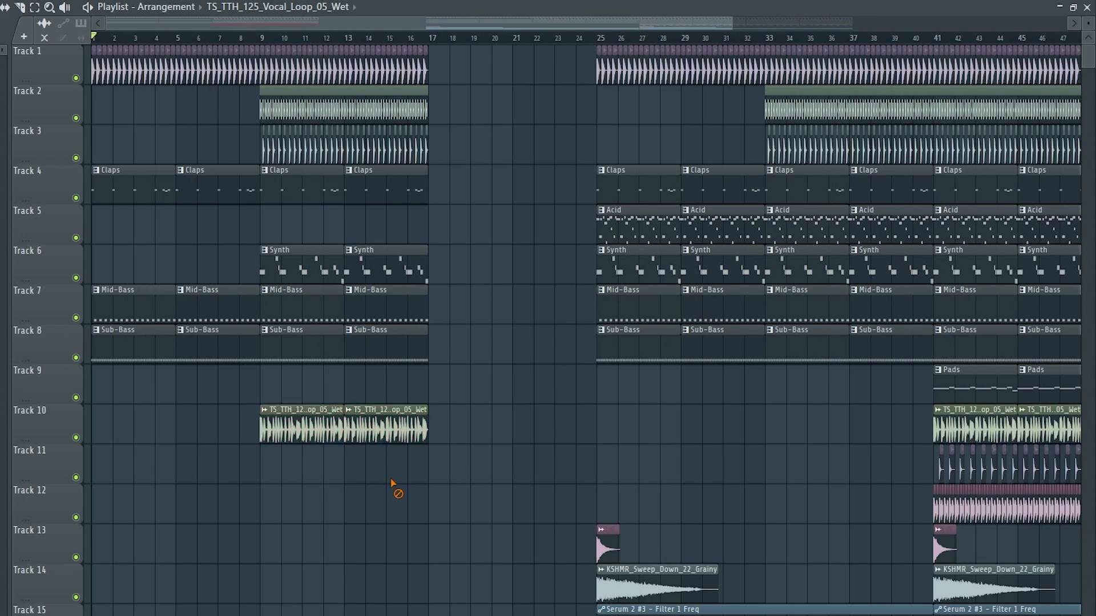
Step: Remove the Track 1 drum hits in bar 16 and place THM - Crash 08 at bar 17 on Track 13
scroll(394, 486, down, 3)
scroll(306, 342, up, 3)
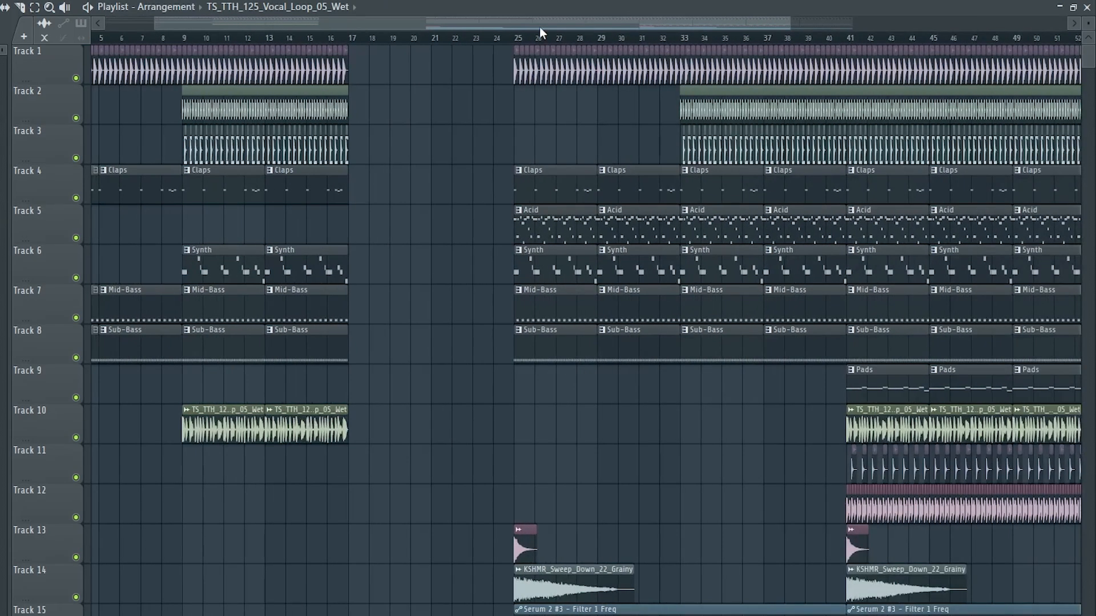
drag(540, 27, 488, 26)
scroll(306, 538, up, 6)
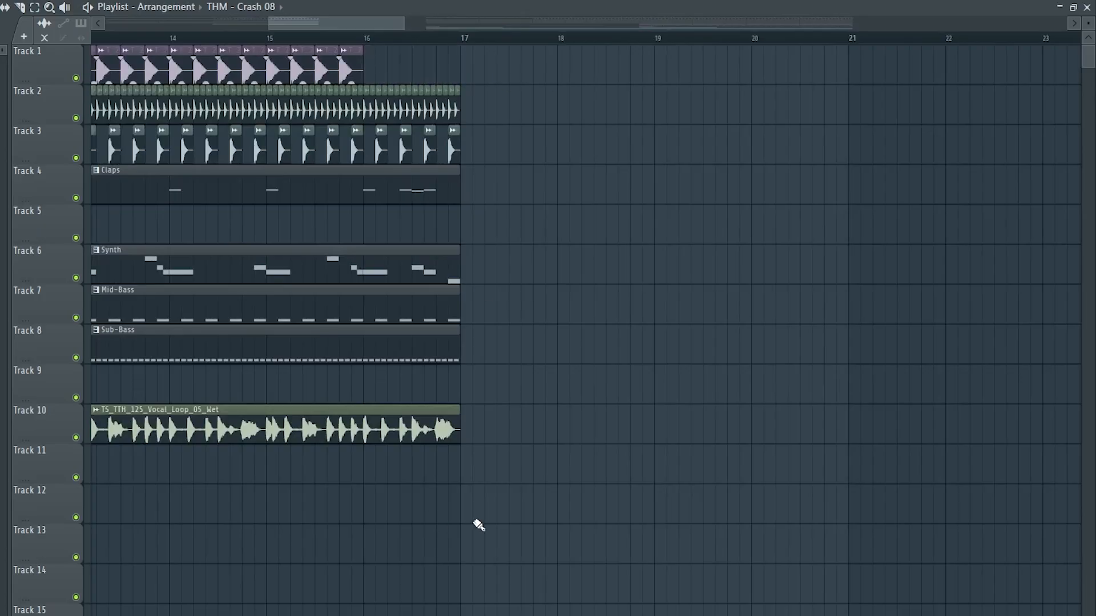
click(466, 518)
Step: Place a second THM - Crash 08 at bar 16 on Track 14, make it unique and reverse it
scroll(496, 591, down, 5)
scroll(506, 566, up, 5)
scroll(571, 464, down, 4)
drag(589, 349, 589, 387)
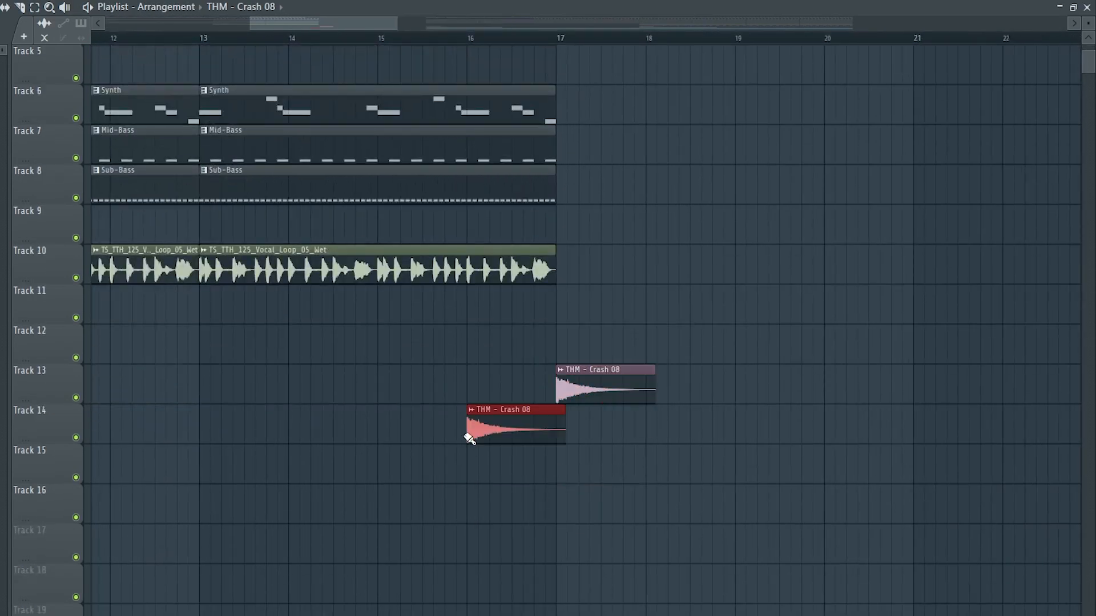
click(471, 410)
click(497, 539)
double_click(497, 436)
click(117, 238)
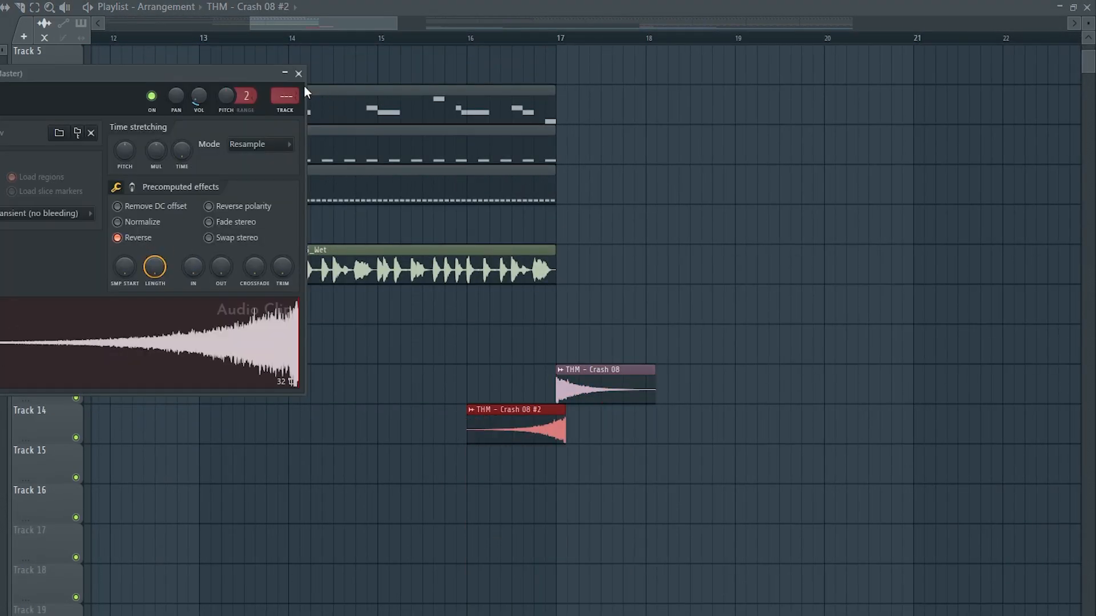
click(298, 73)
Step: Fit the reversed crash so that it ends at bar 17, and play the transition
scroll(533, 409, up, 4)
key(space)
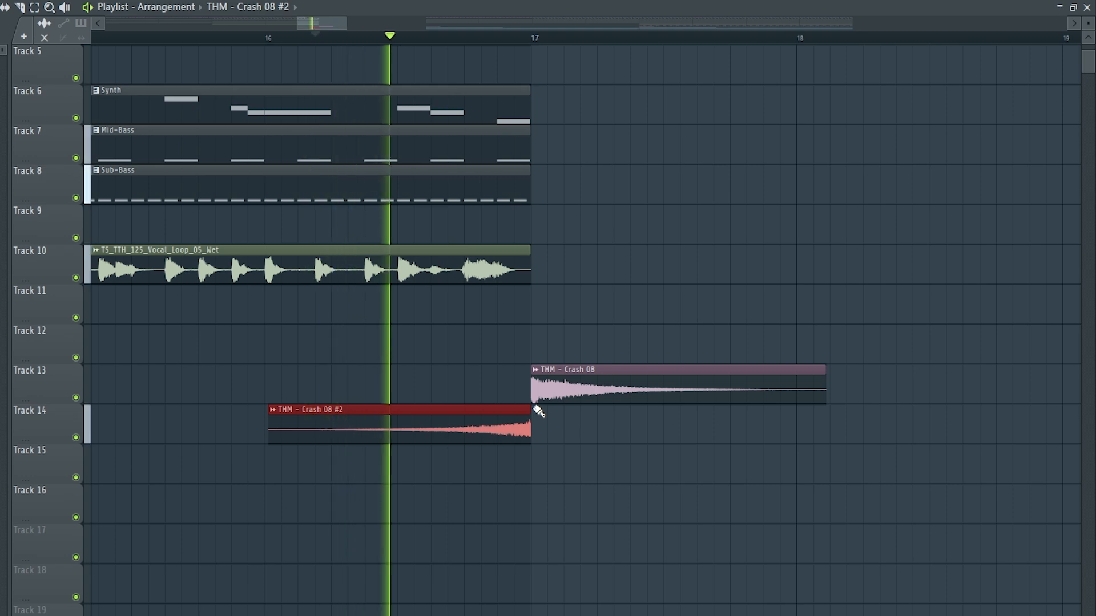
key(space)
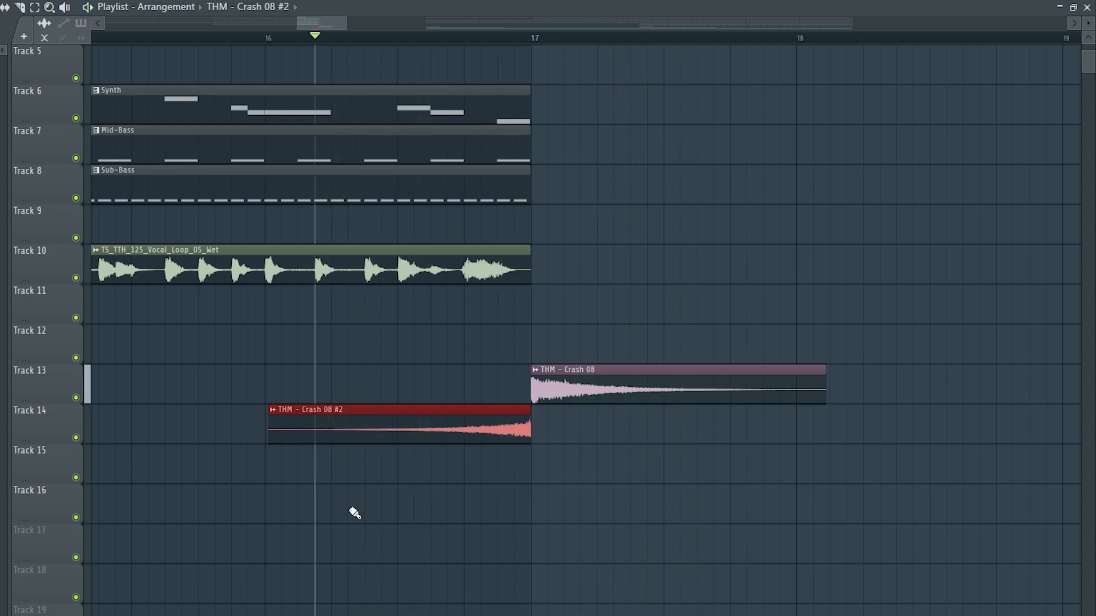
Step: Add Acid clips at bars 17 and 21 on Track 5, and create an automation clip for the Serum 2 #3 Fruity Filter cutoff
scroll(355, 514, down, 5)
scroll(350, 194, up, 4)
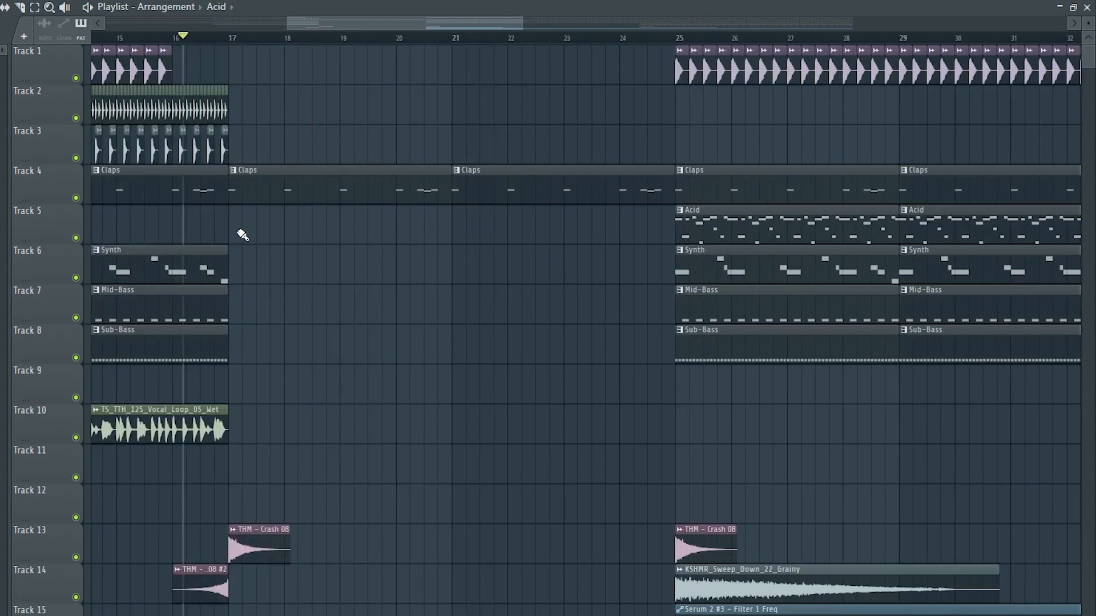
key(F9)
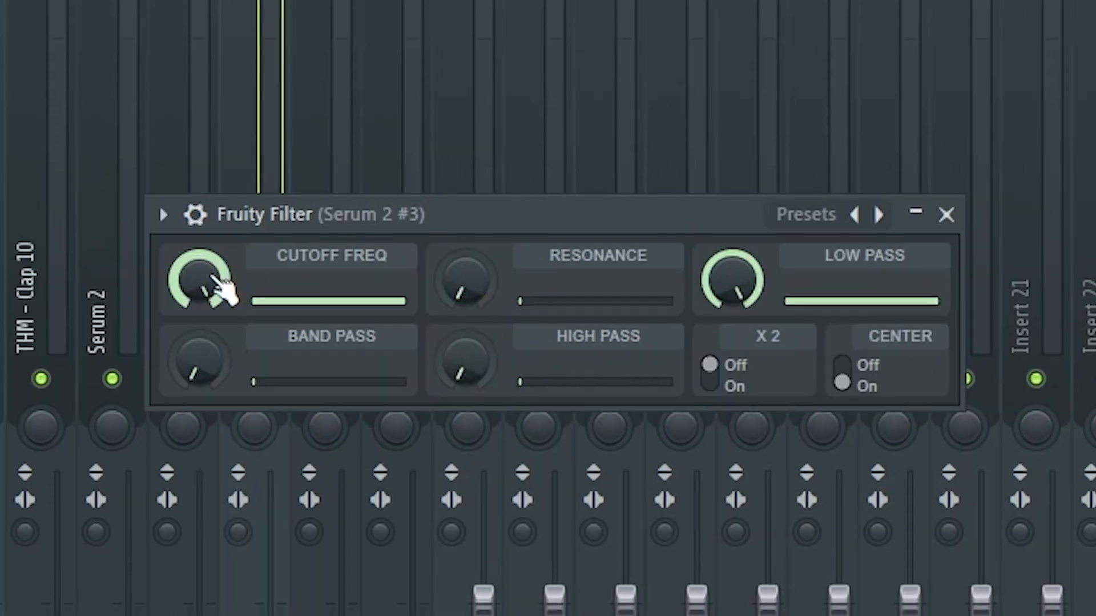
right_click(214, 283)
click(354, 520)
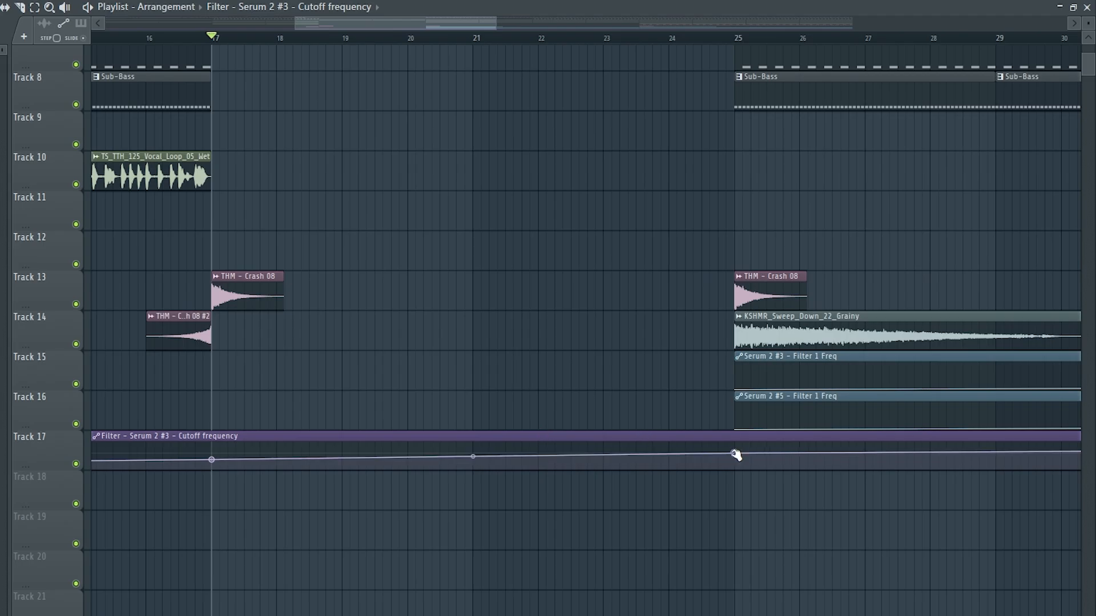
Step: Shape the Serum 2 #3 filter cutoff automation to rise from bar 17 to bar 25, and play the section into bar 25
drag(736, 455, 734, 437)
key(space)
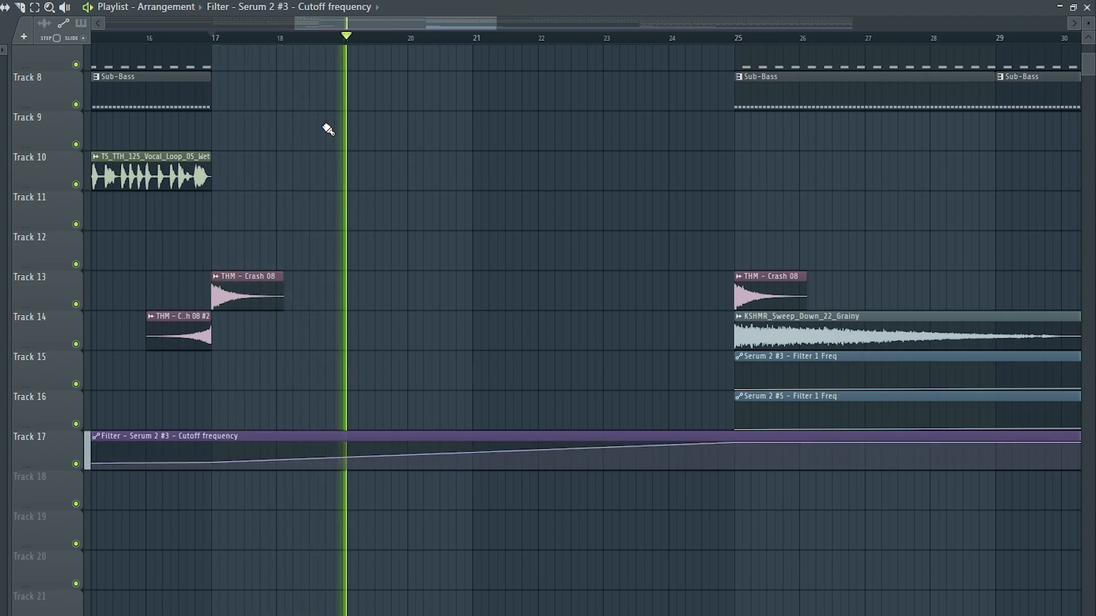
scroll(697, 188, up, 4)
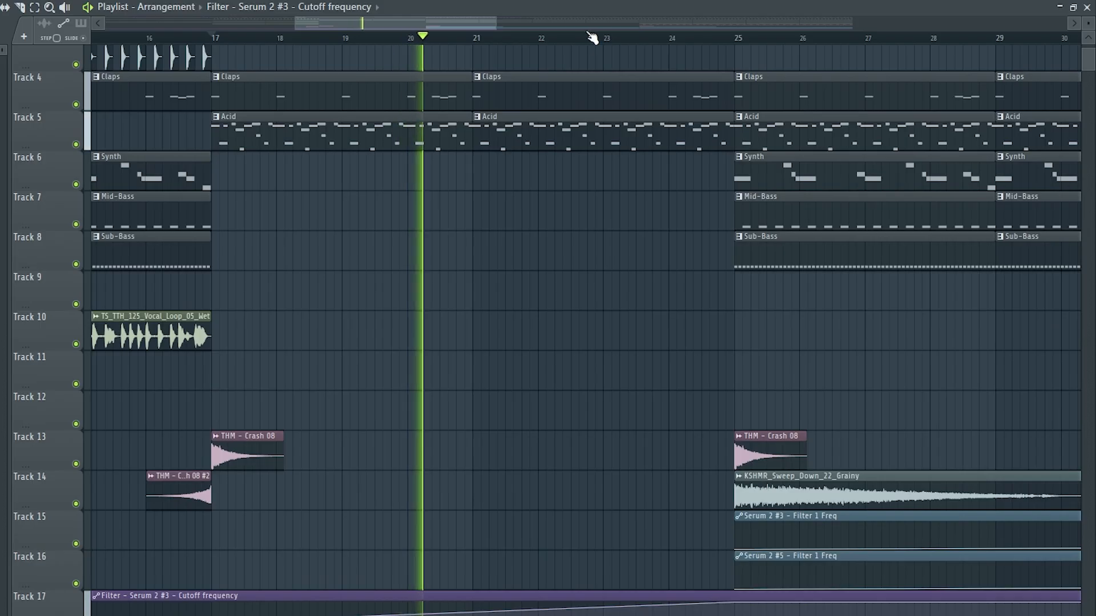
click(672, 36)
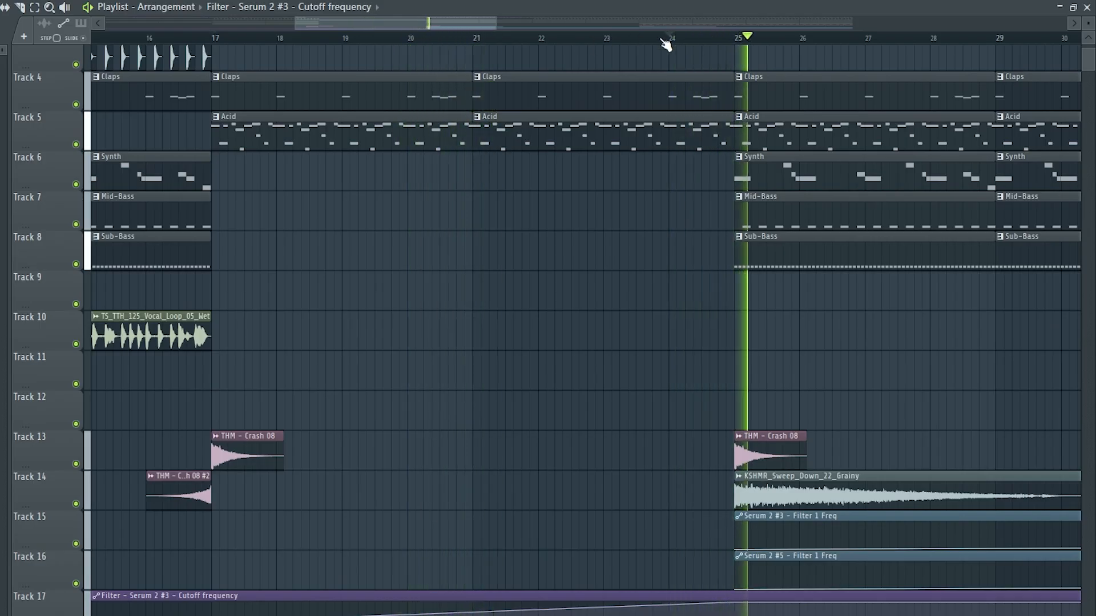
key(space)
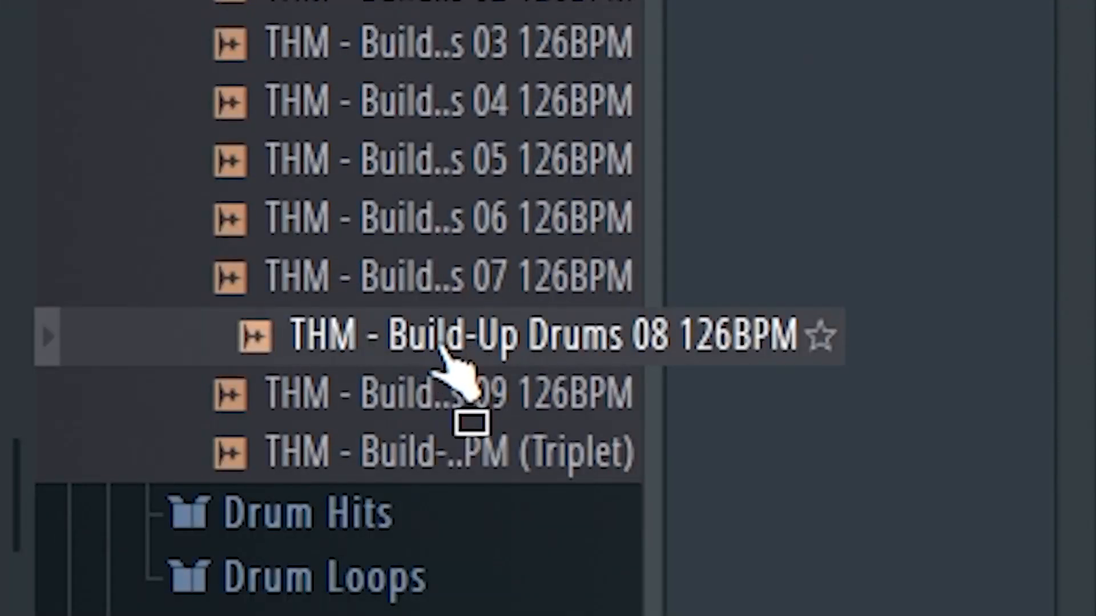
Step: Place THM - Build-Up Drums 08 126BPM at bar 17 on Track 11 and time-stretch it in Stretch mode to end at bar 25
drag(441, 347, 418, 452)
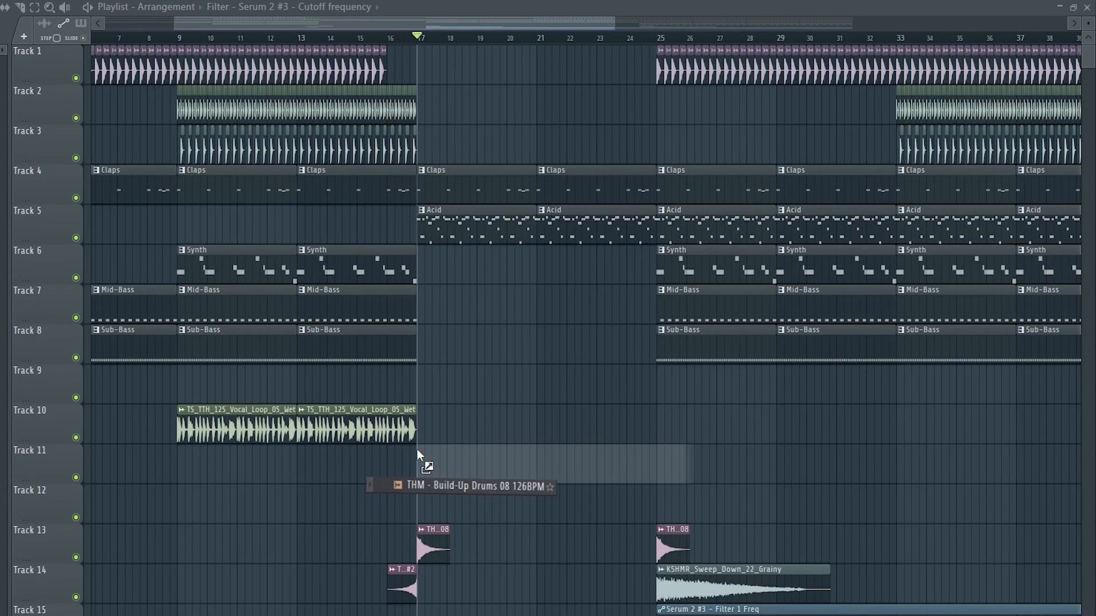
scroll(660, 450, up, 3)
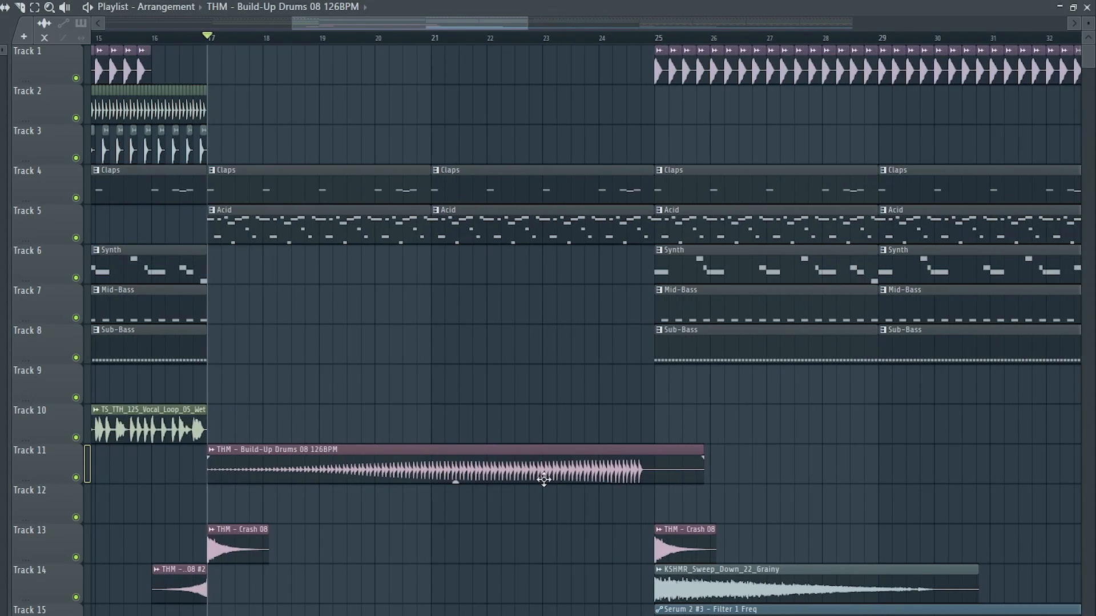
double_click(541, 480)
click(289, 182)
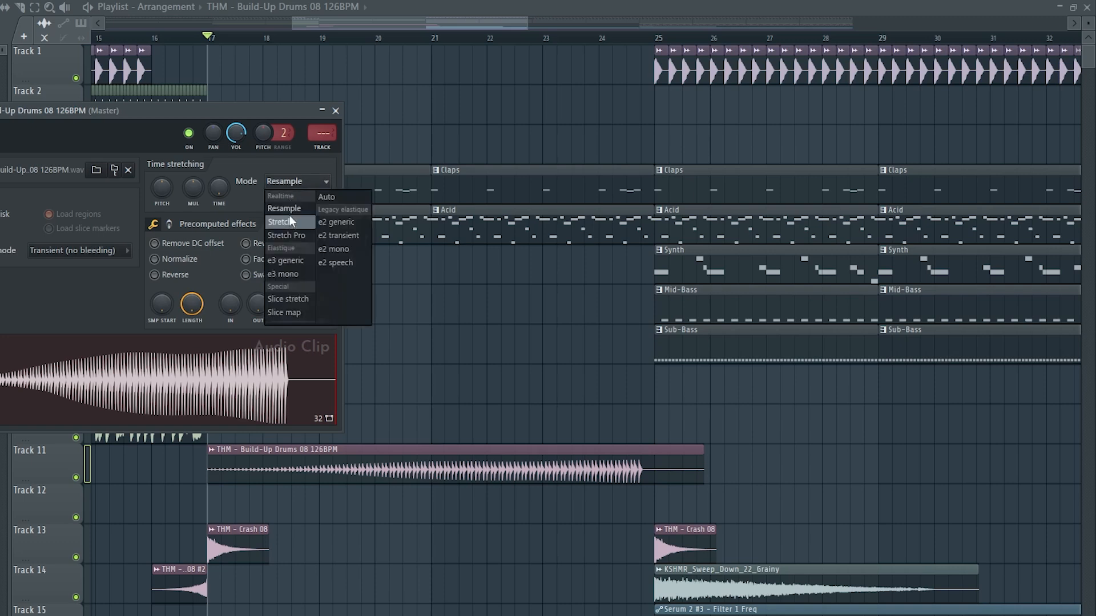
click(288, 214)
drag(219, 187, 221, 197)
Step: Lower the build-up drums' volume, and trim off the silent tail and shift the clip so its last hit ends at bar 25
drag(235, 133, 236, 147)
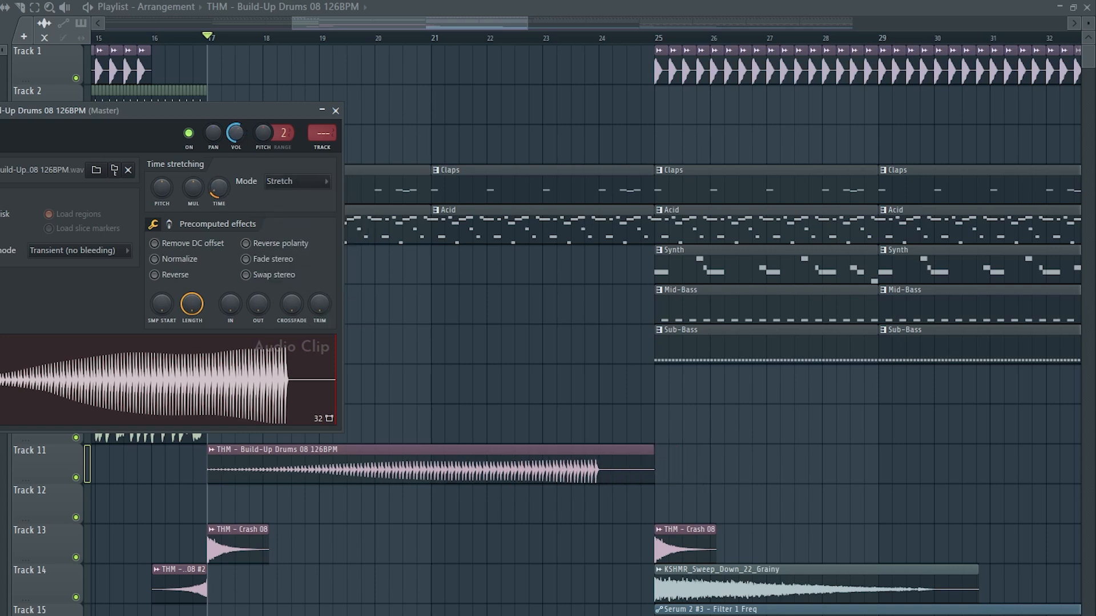
click(336, 111)
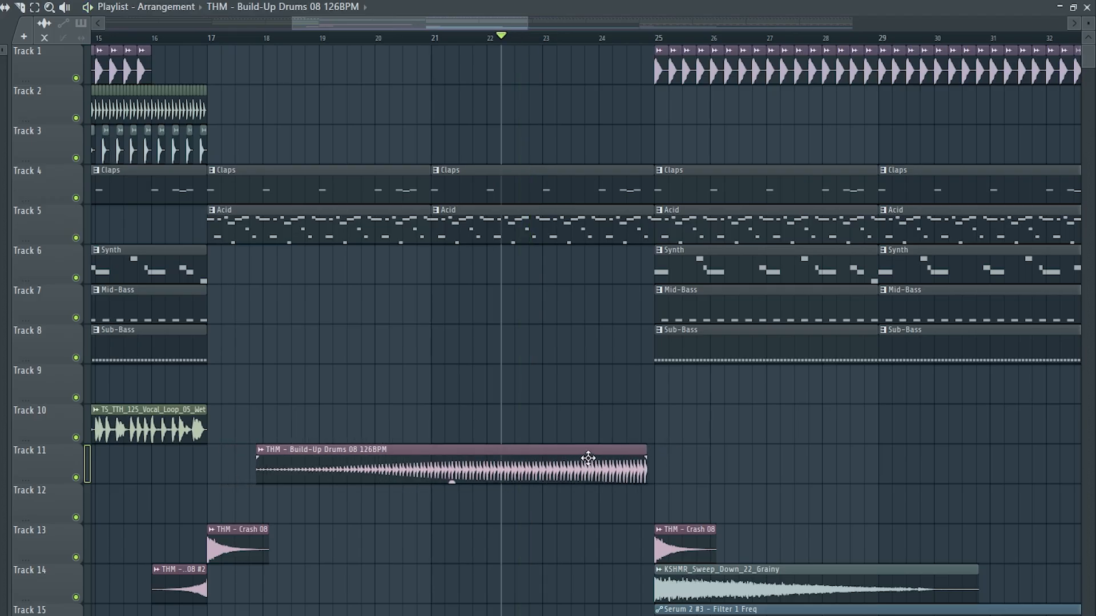
scroll(597, 37, right, 1)
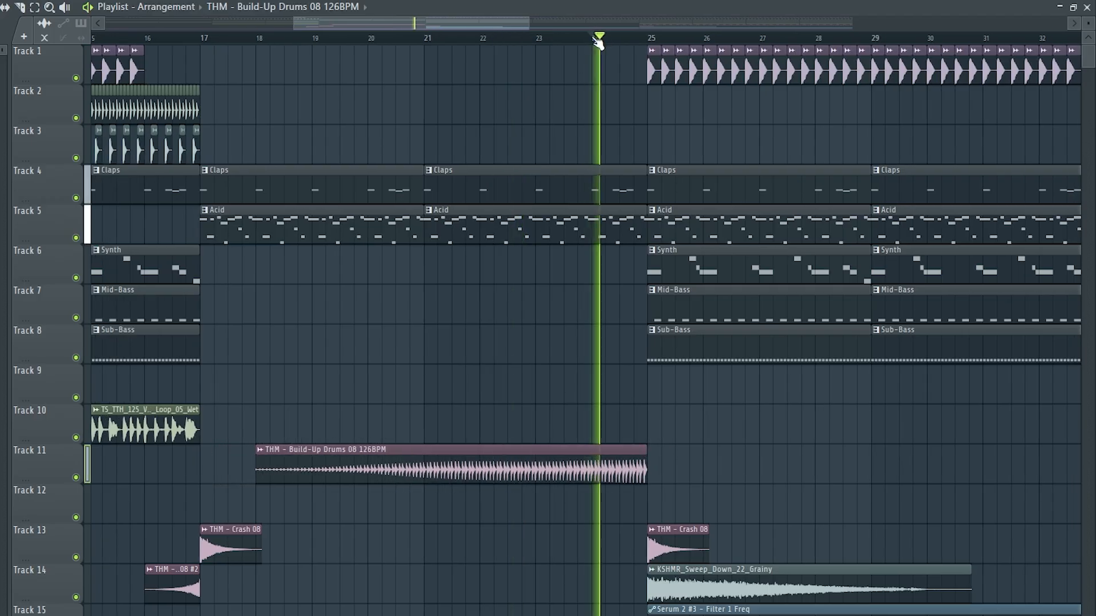
key(space)
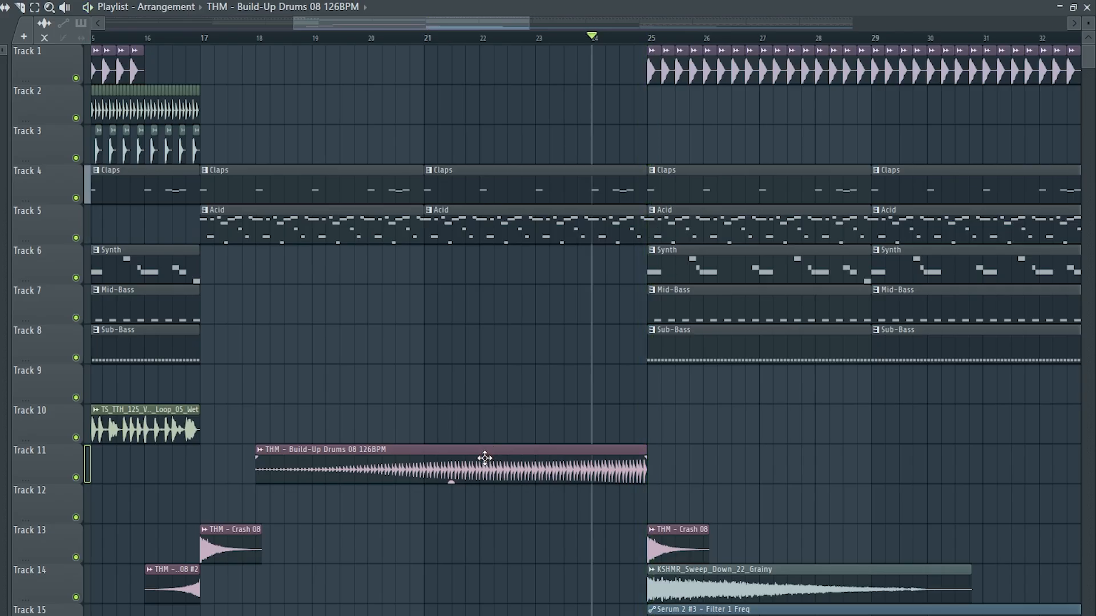
double_click(484, 458)
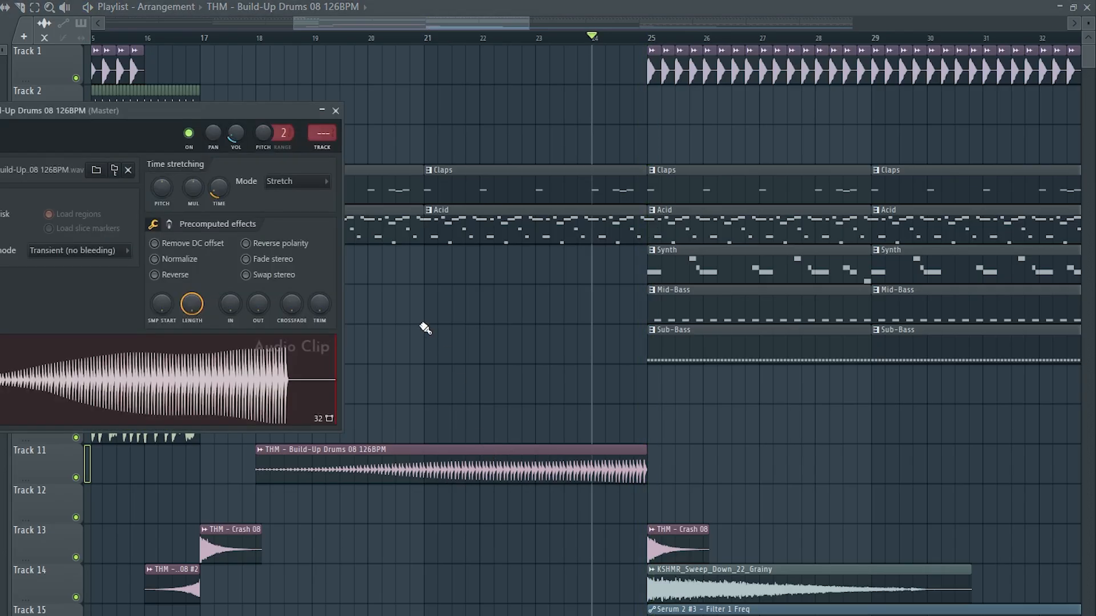
click(326, 114)
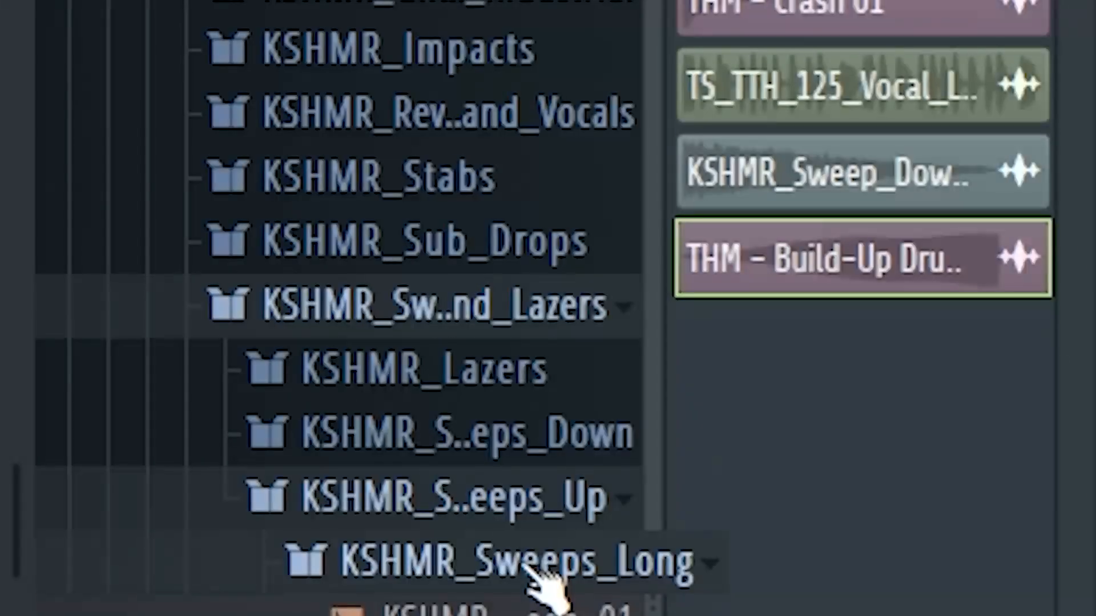
Step: Place KSHMR_Long_Sweep_02 on Track 12 so that it ends at bar 25, and lower its volume
click(550, 587)
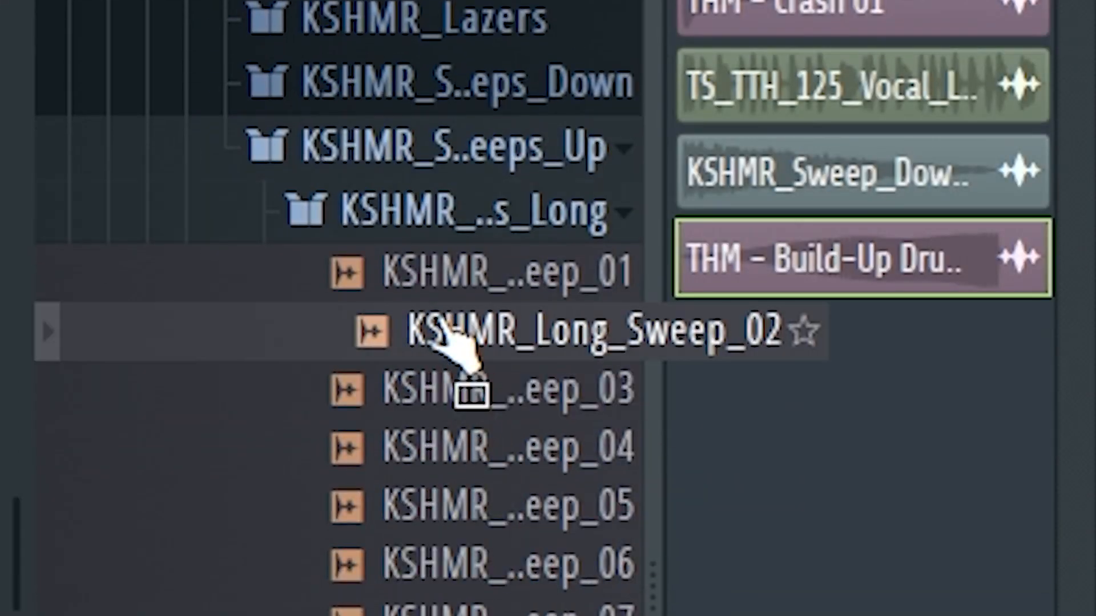
drag(437, 334, 212, 497)
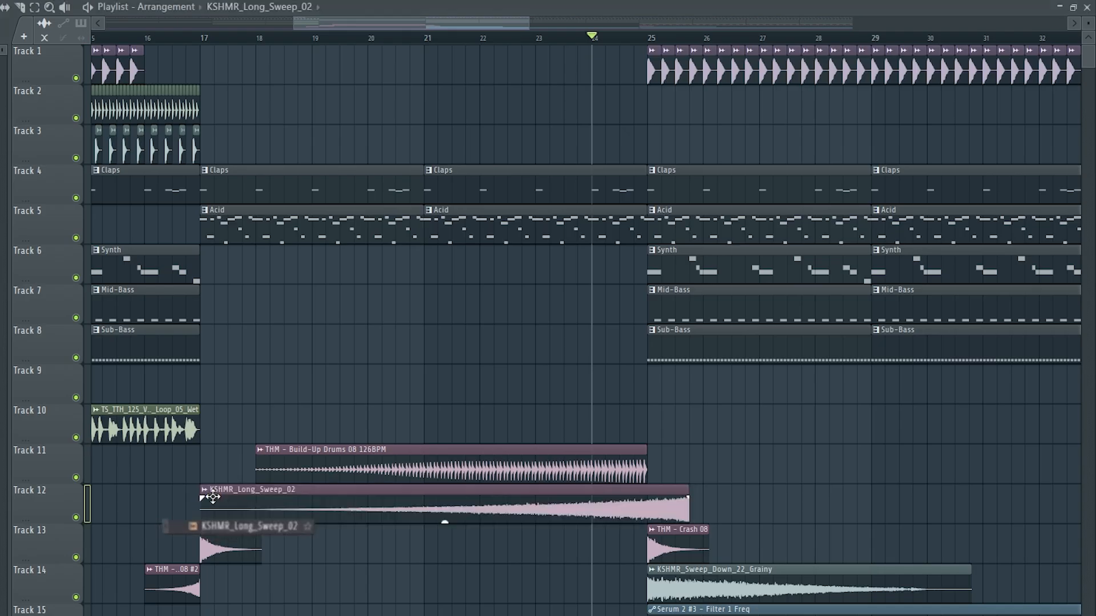
double_click(306, 496)
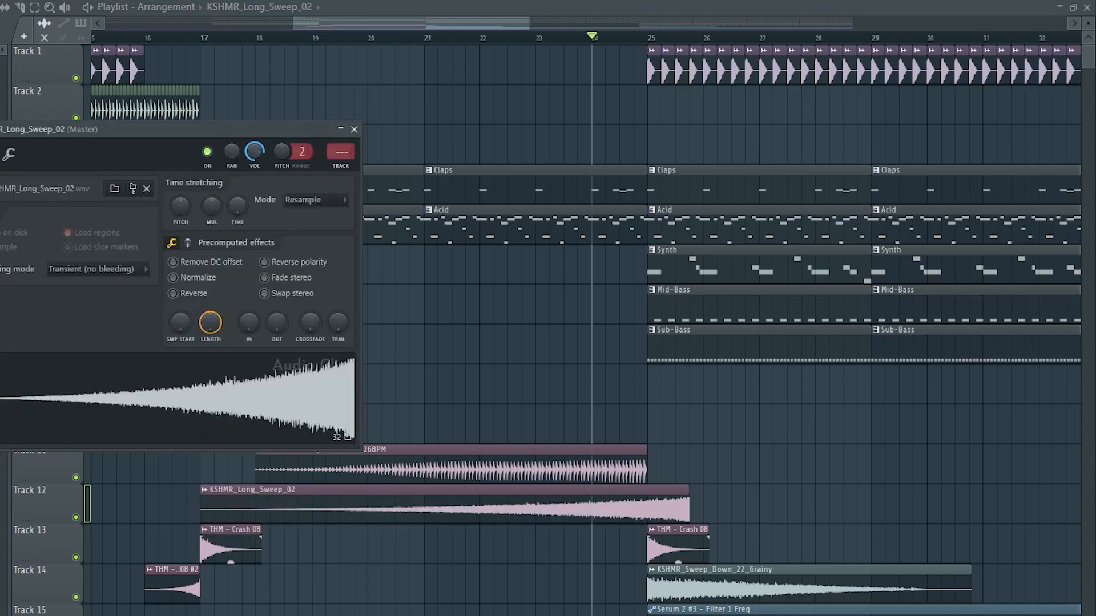
click(355, 130)
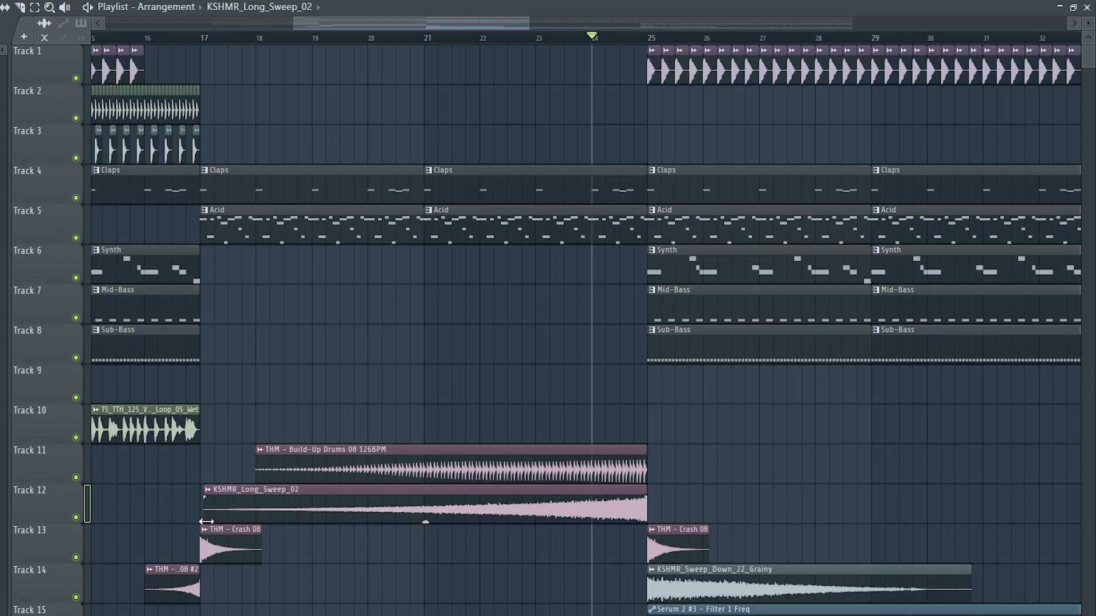
double_click(450, 491)
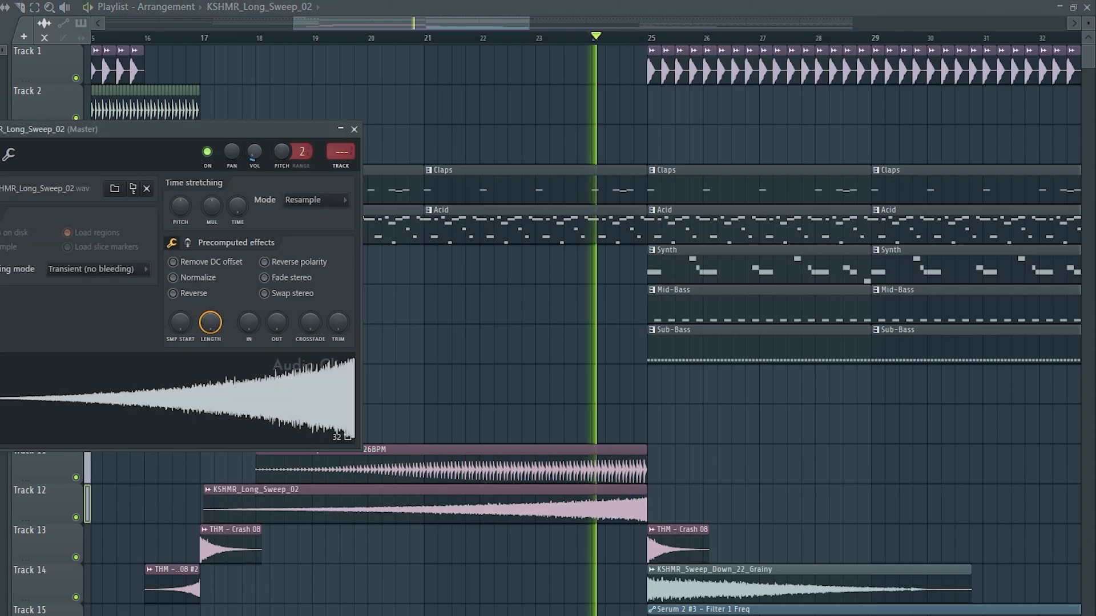
key(space)
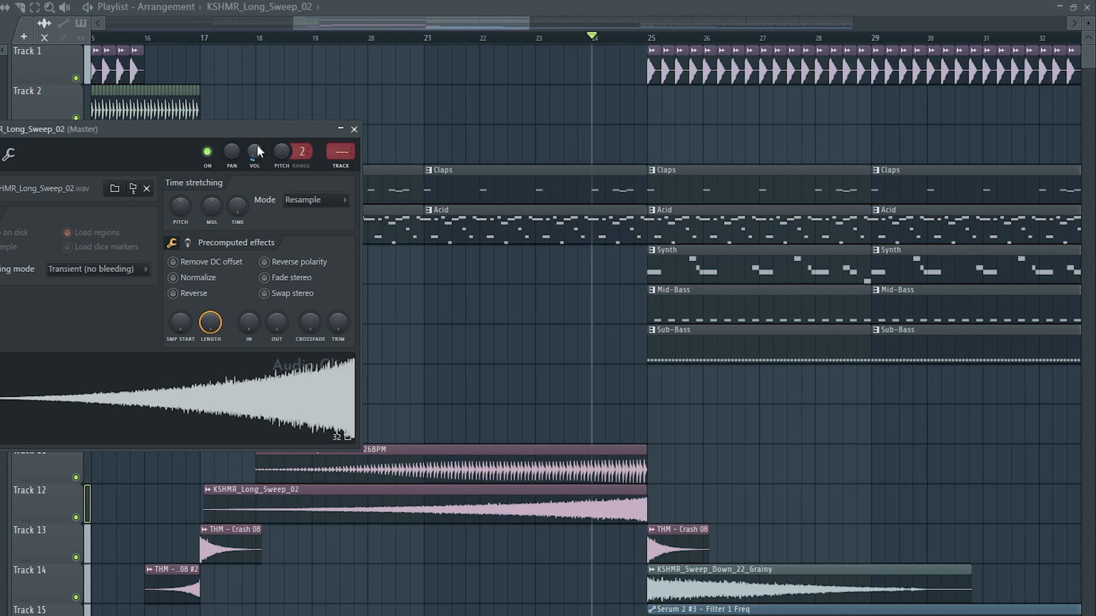
click(354, 130)
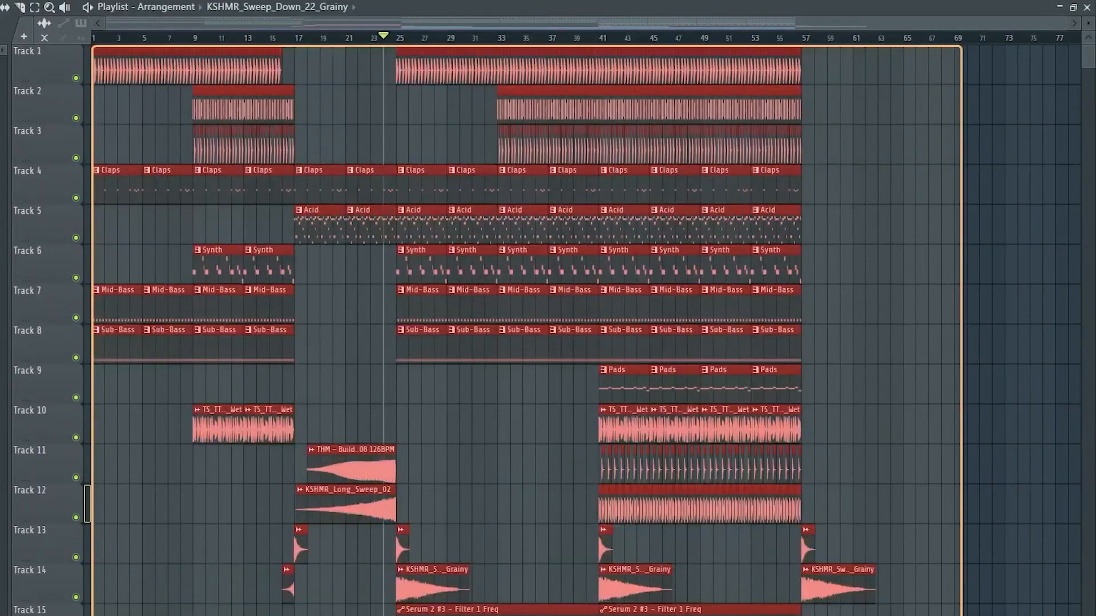
Step: Duplicate the whole arrangement so that the copy starts exactly at bar 57
scroll(384, 301, up, 10)
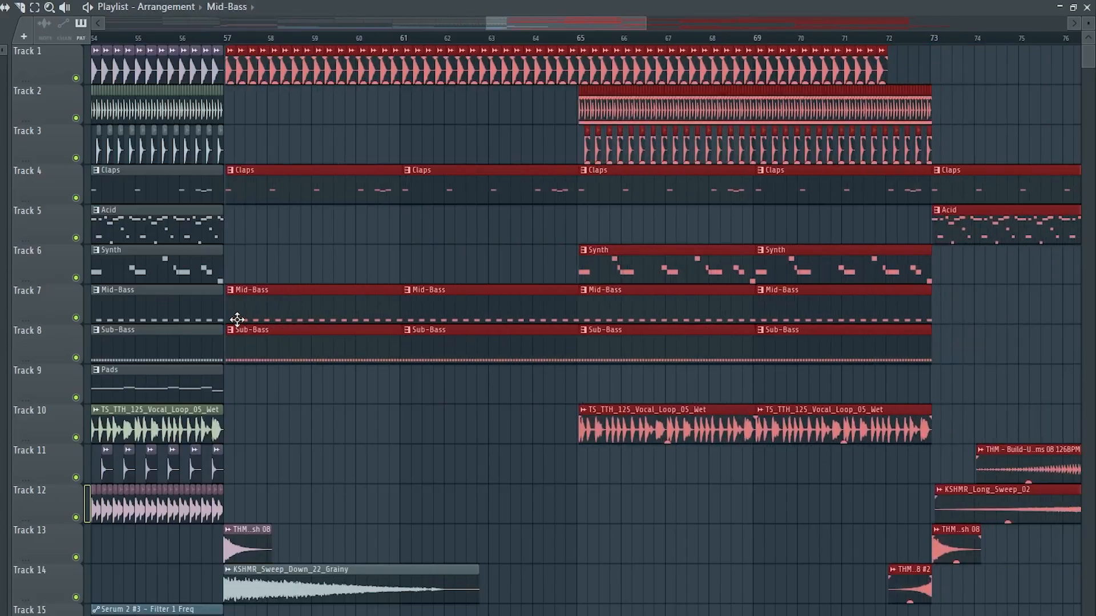
scroll(384, 302, up, 4)
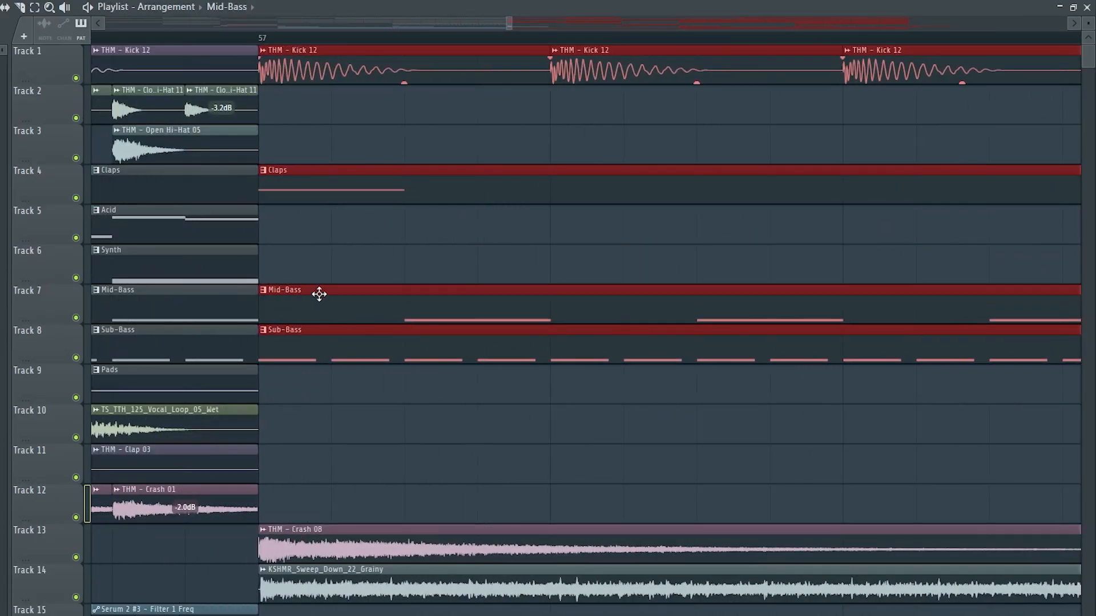
scroll(321, 295, down, 10)
Step: Repeat the Pads clip on Track 9 from bar 57 to bar 73, and add vocal loops at bars 57 and 61
drag(154, 389, 153, 390)
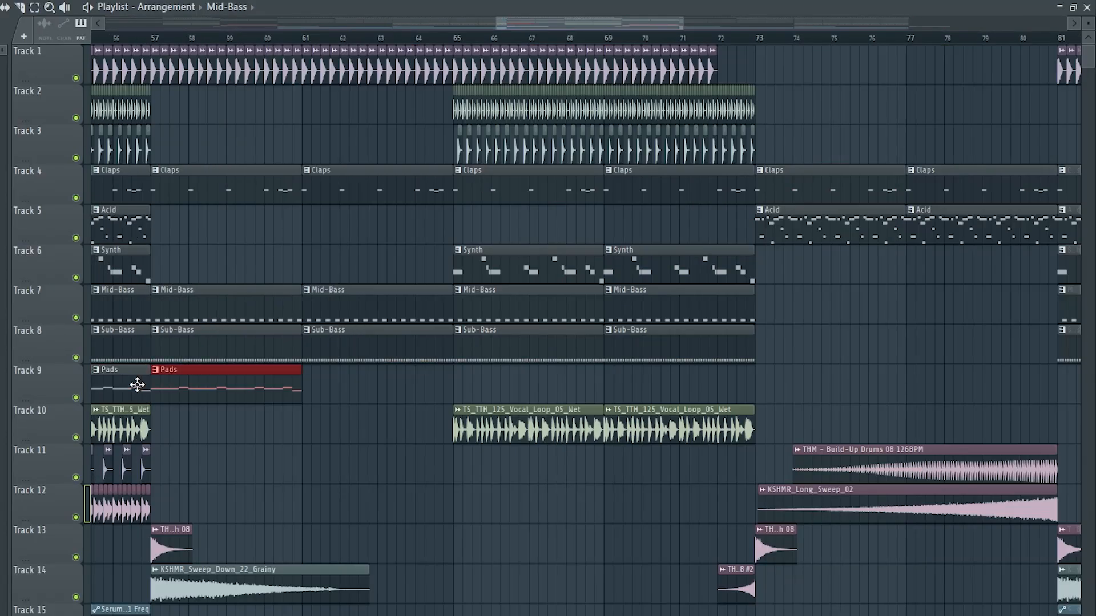
key(ctrl+b)
key(ctrl+b)
key(ctrl+b)
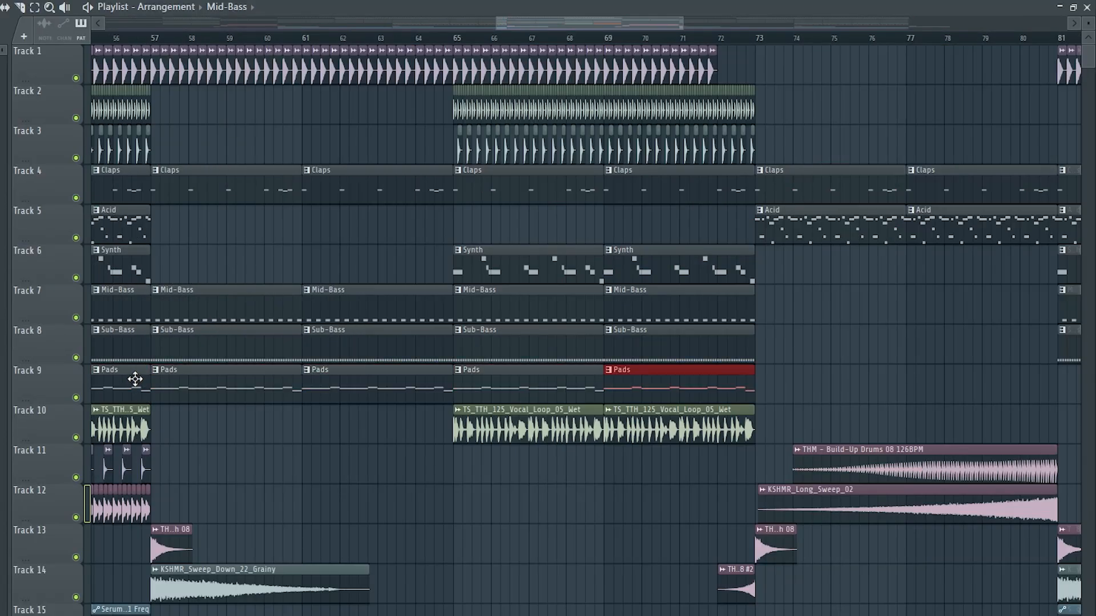
Step: Extend the hi-hats on Tracks 2 and 3 to bar 81, and repeat the Synth clip and vocal loop at bars 73 and 77
drag(781, 162, 711, 90)
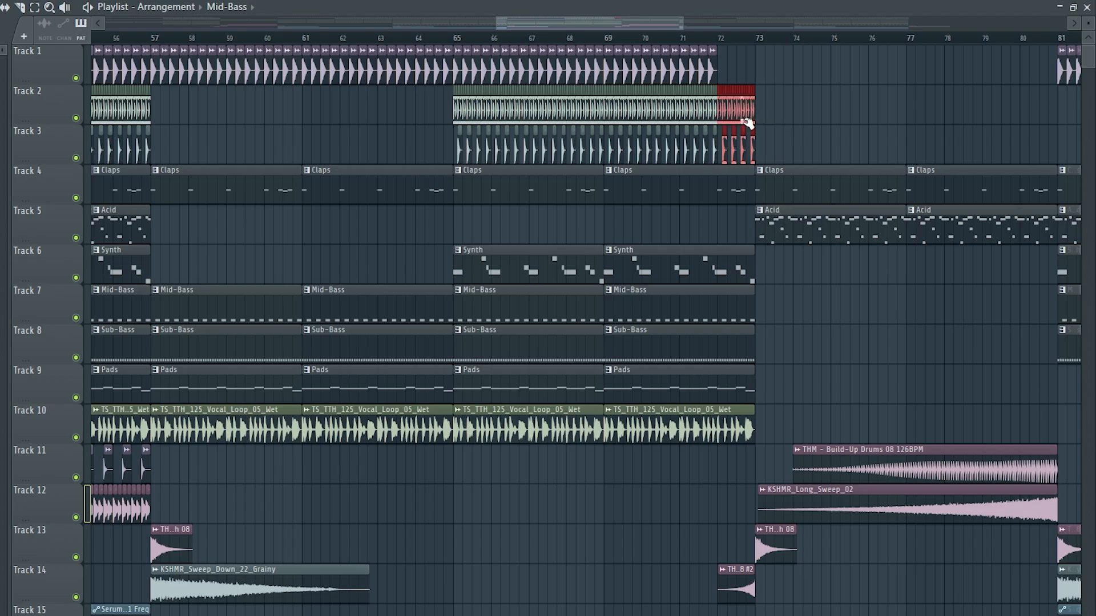
scroll(682, 115, up, 4)
scroll(681, 116, down, 4)
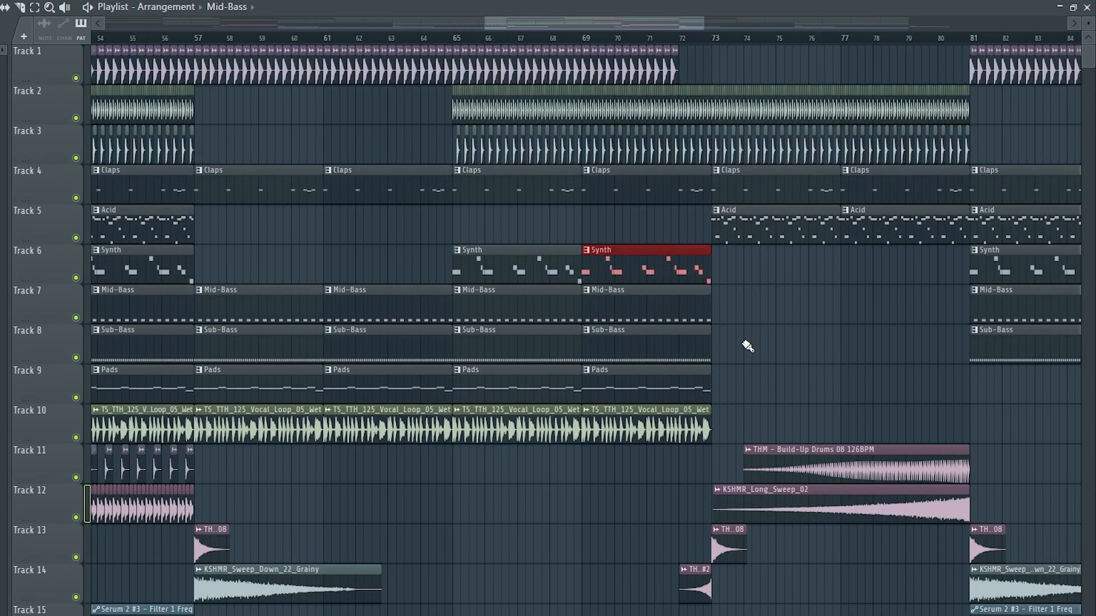
key(ctrl+b)
key(ctrl+b)
Step: Copy the pads, vocals, claps and crashes of bars 97 to 113 on Tracks 9 to 12 to bar 81
scroll(707, 387, down, 3)
drag(707, 386, 1002, 516)
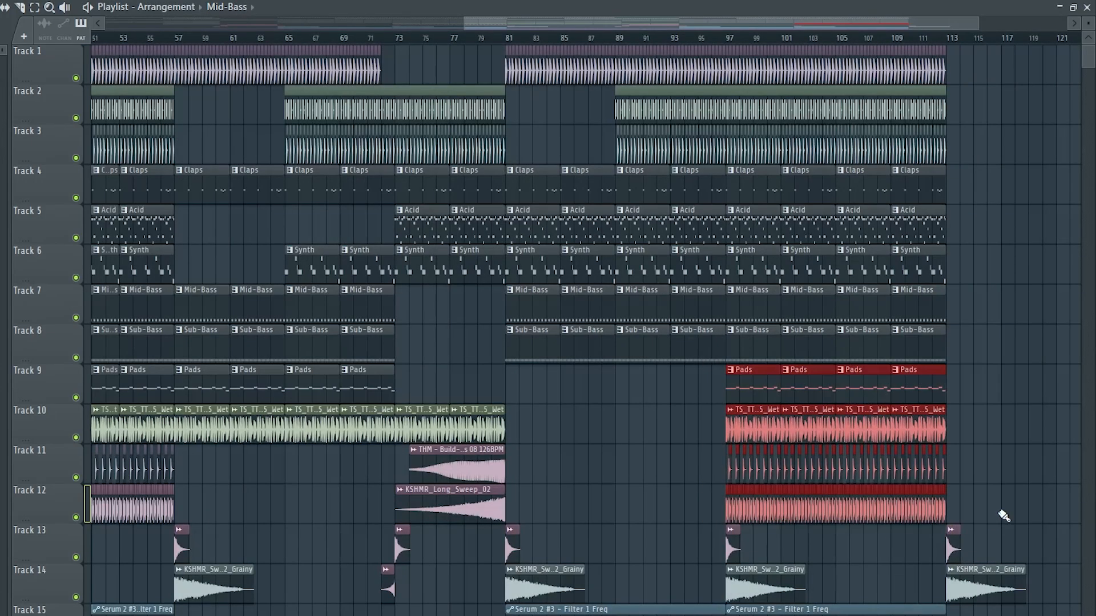
key(ctrl+b)
drag(848, 387, 404, 418)
Step: Copy the hi-hats of bars 89 to 97 on Tracks 2 and 3 to bar 81 and align them with the kicks
scroll(557, 109, up, 3)
drag(557, 109, 861, 146)
scroll(875, 171, up, 6)
scroll(756, 139, down, 5)
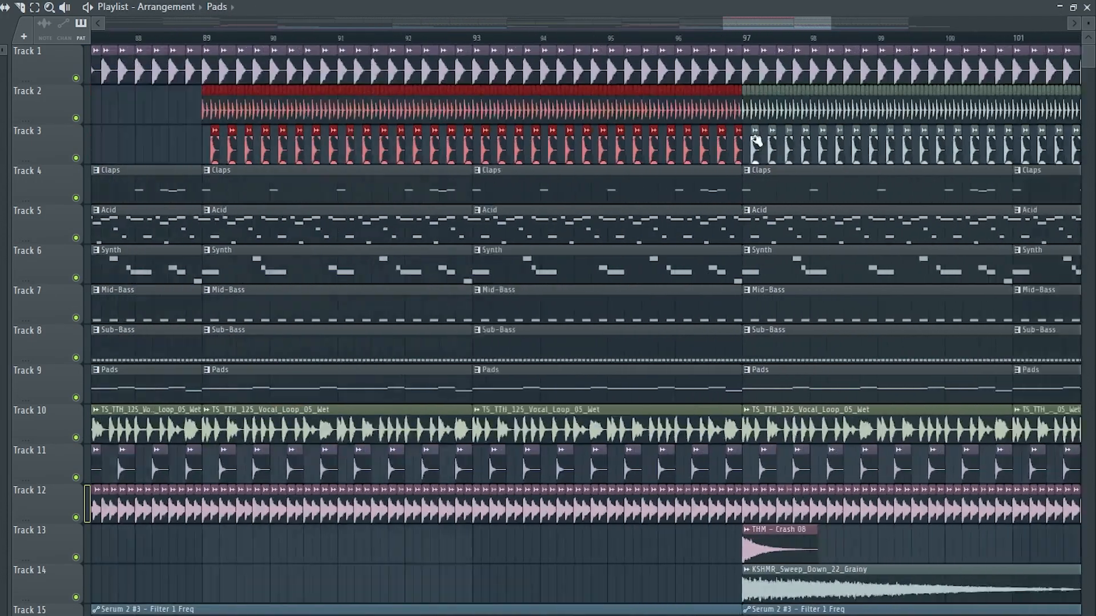
key(ctrl+b)
drag(431, 100, 241, 102)
scroll(182, 131, up, 6)
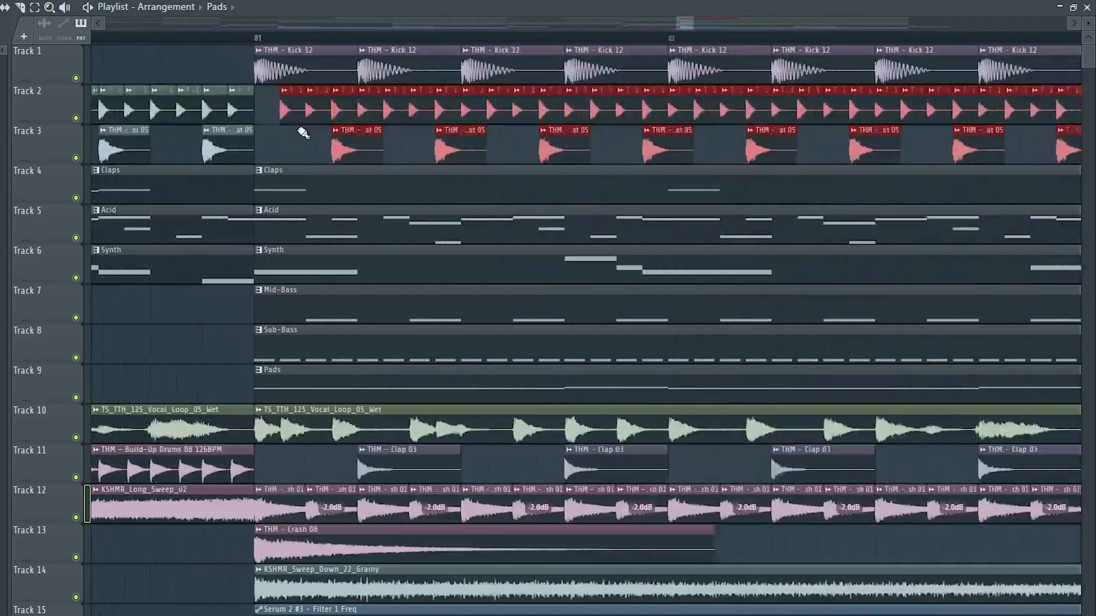
drag(333, 155, 307, 164)
ctrl+click(290, 145)
scroll(290, 145, down, 5)
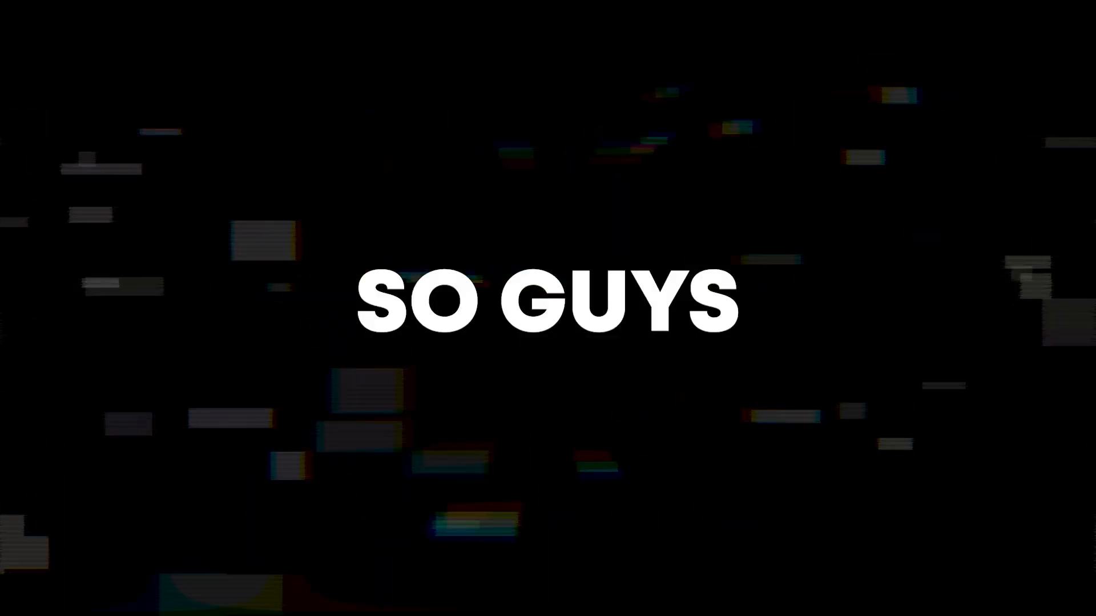